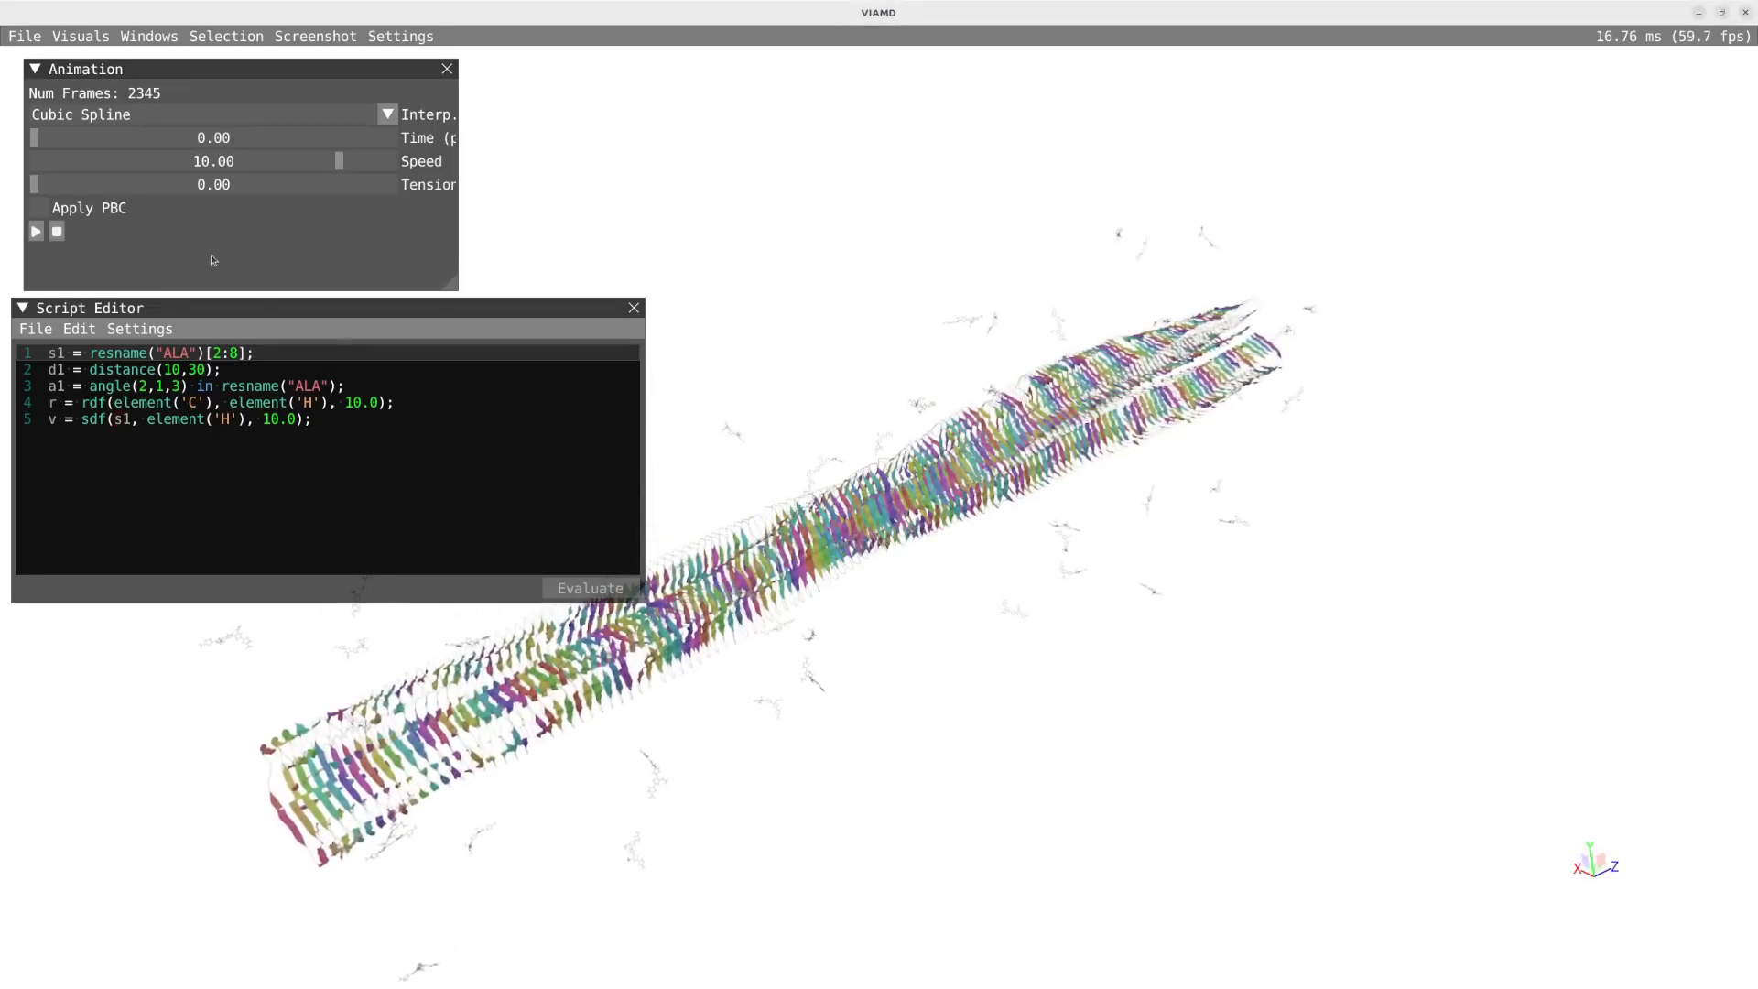
# Step: Apply periodic boundary conditions to the trajectory and start playing the animation
pyautogui.click(59, 211)
pyautogui.click(35, 233)
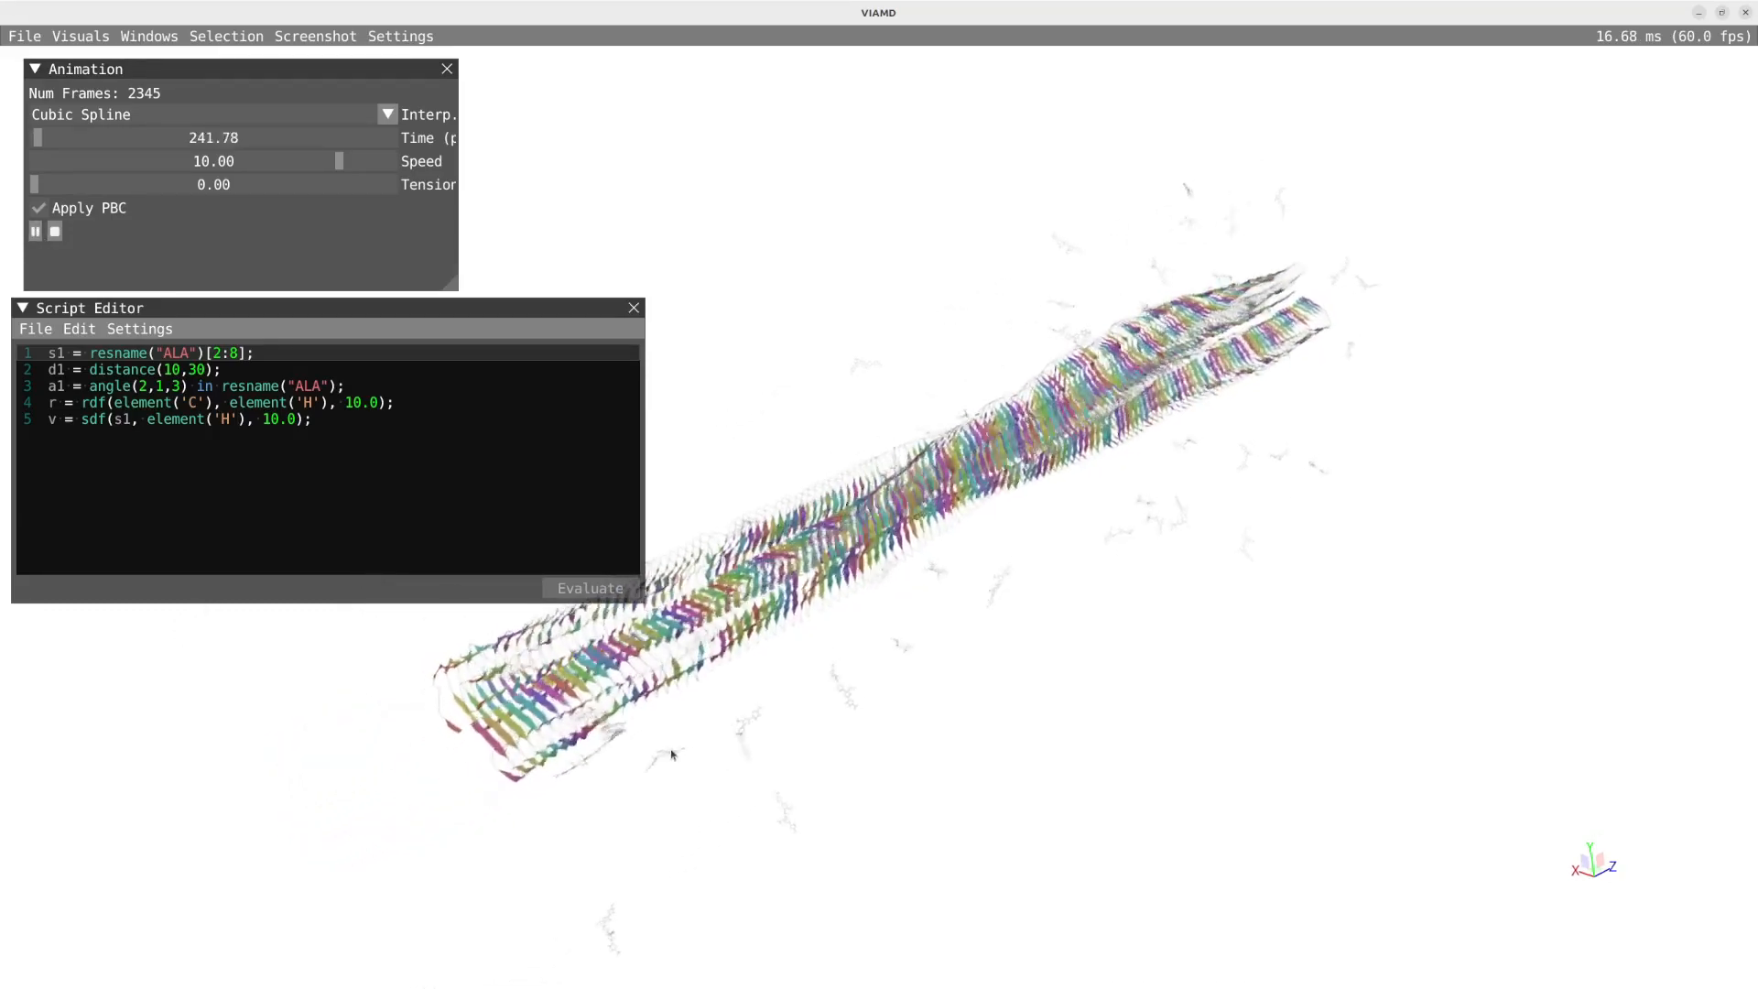
# Step: Open the Dataset window, dock it beside the Script Editor, and widen the combined window
pyautogui.click(227, 36)
pyautogui.moveTo(173, 38)
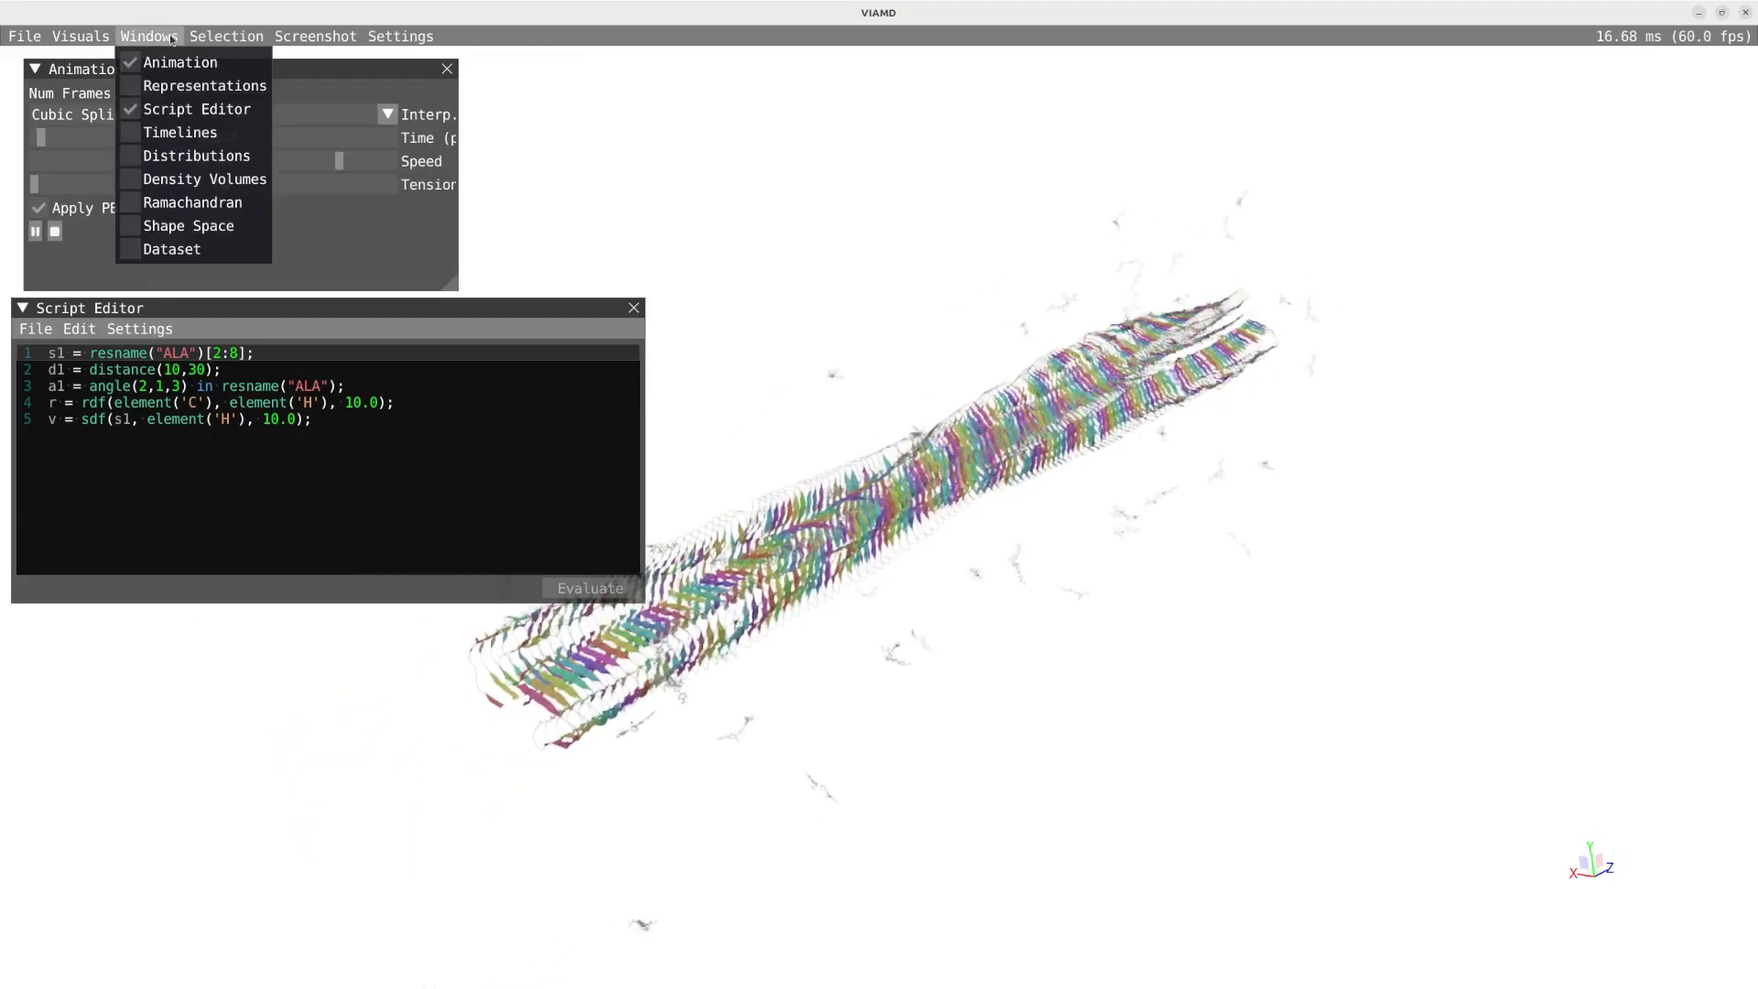
pyautogui.click(187, 254)
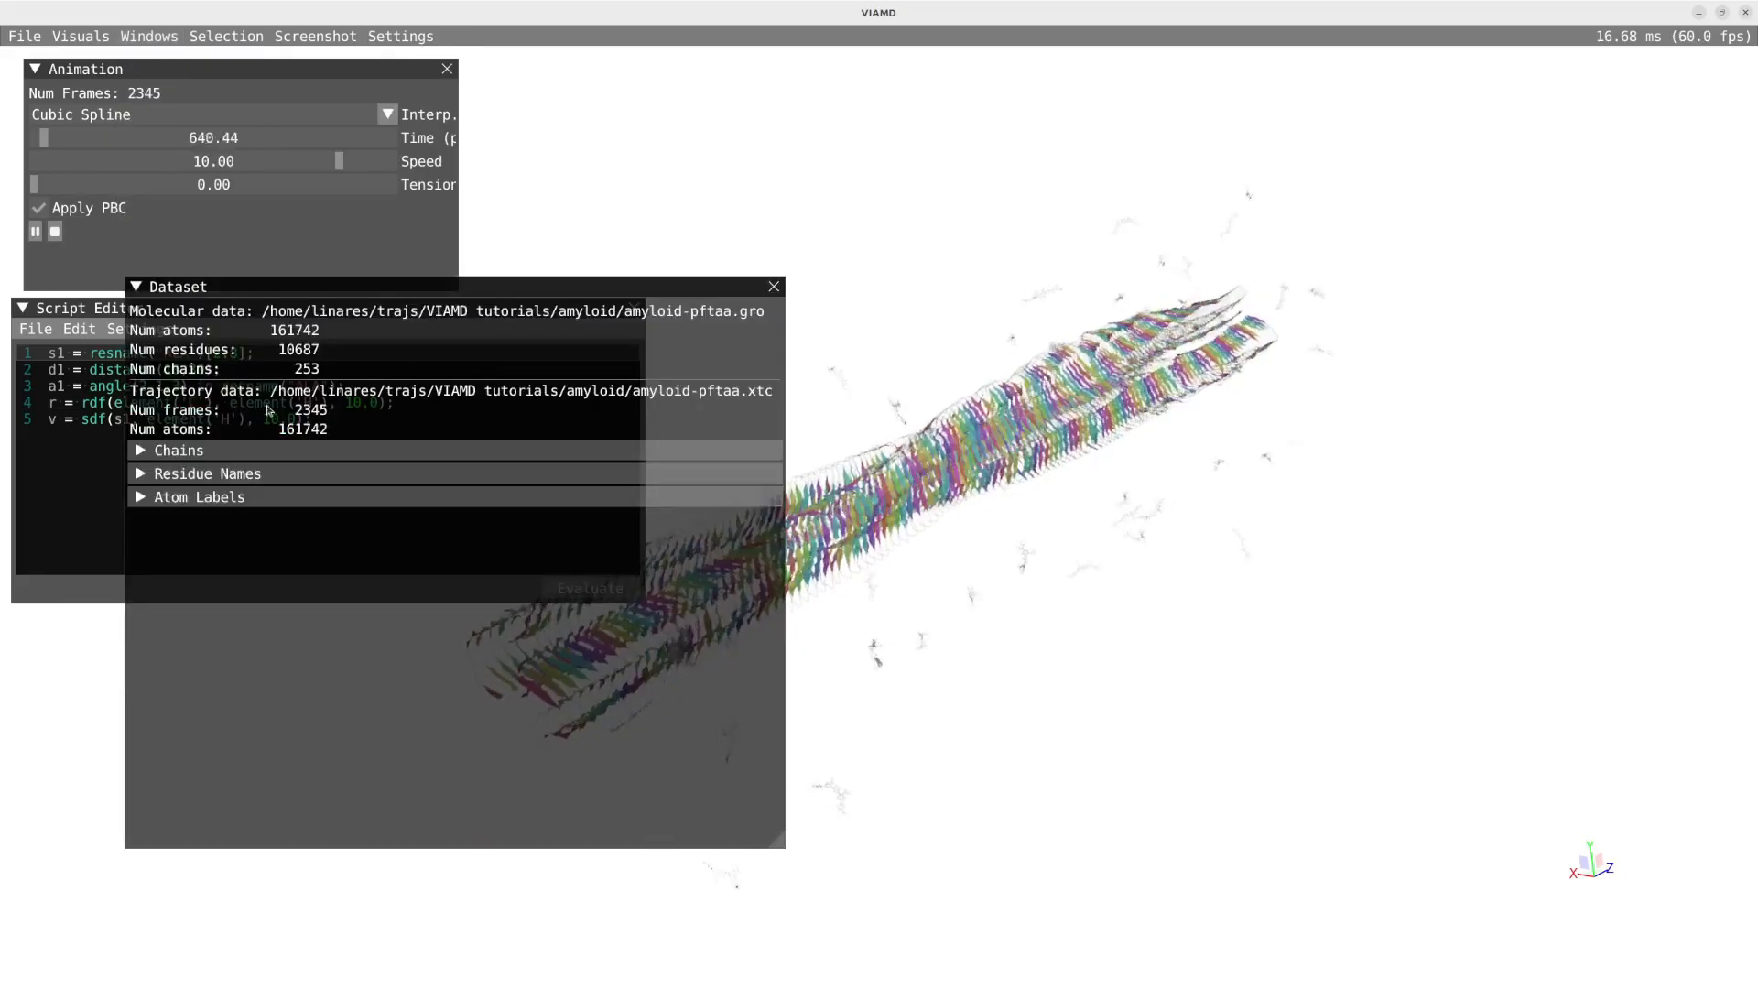
pyautogui.moveTo(338, 290); pyautogui.dragTo(267, 449)
pyautogui.moveTo(642, 600); pyautogui.dragTo(893, 612)
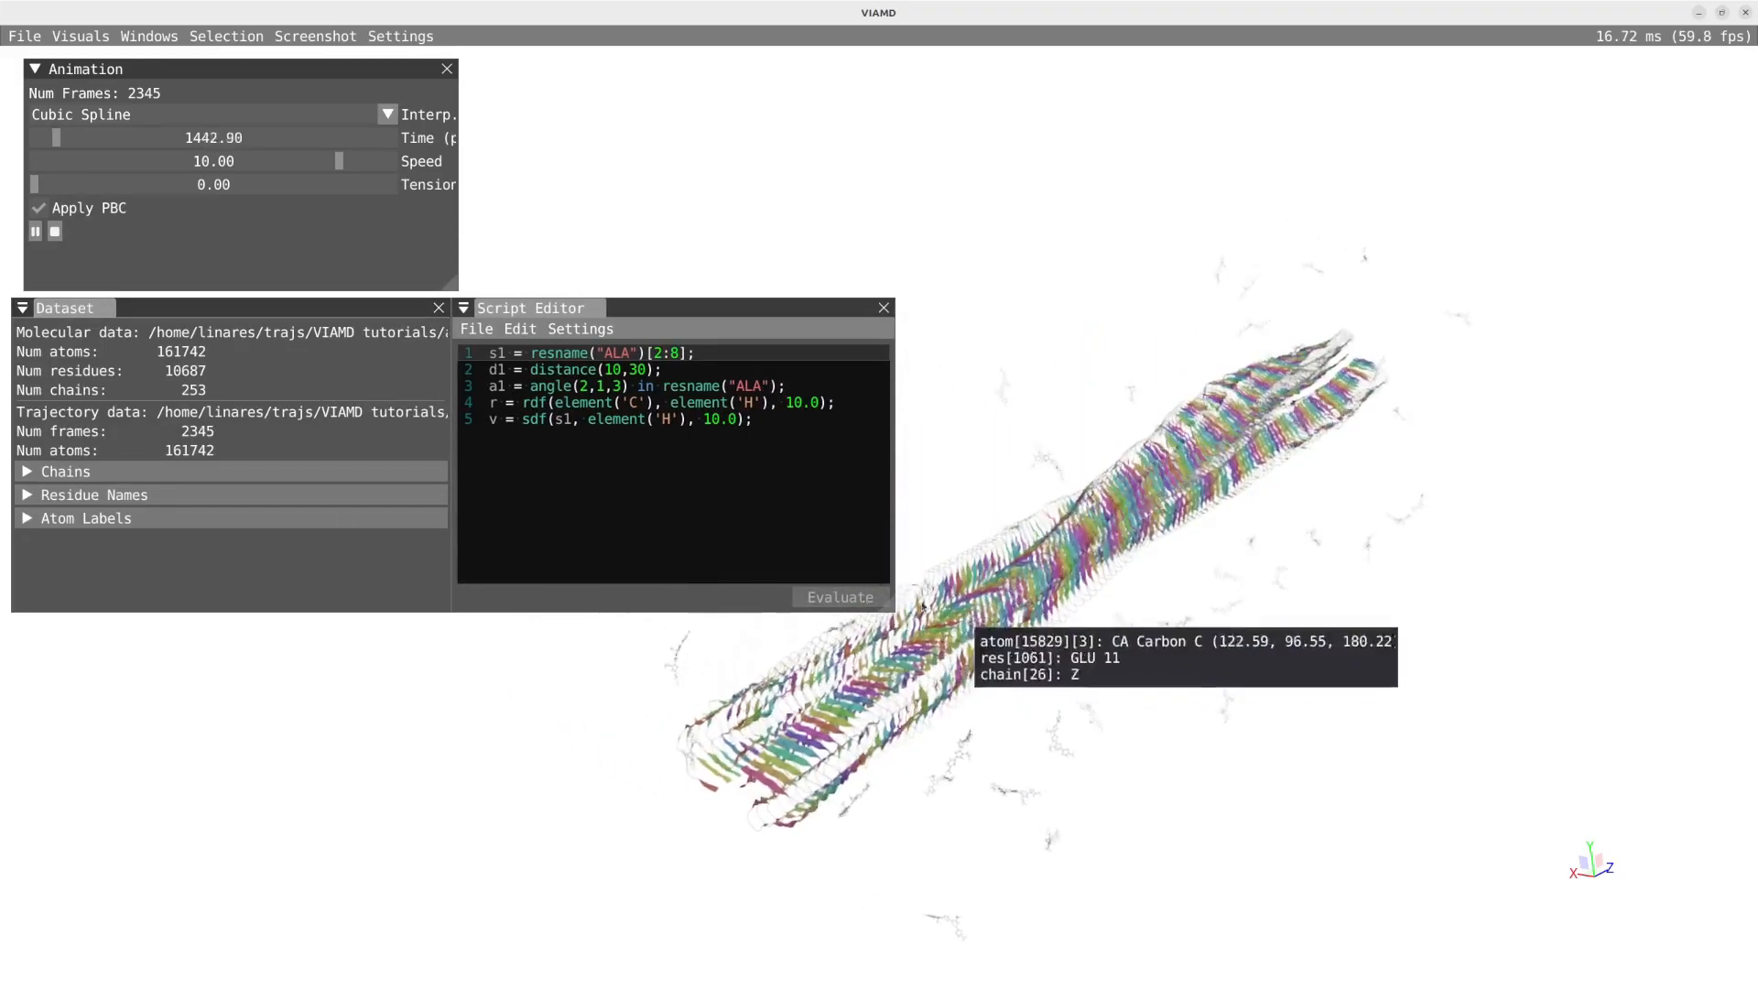
# Step: Examine the dataset's chains and residue names, highlighting the PFT residues in the structure
pyautogui.click(52, 470)
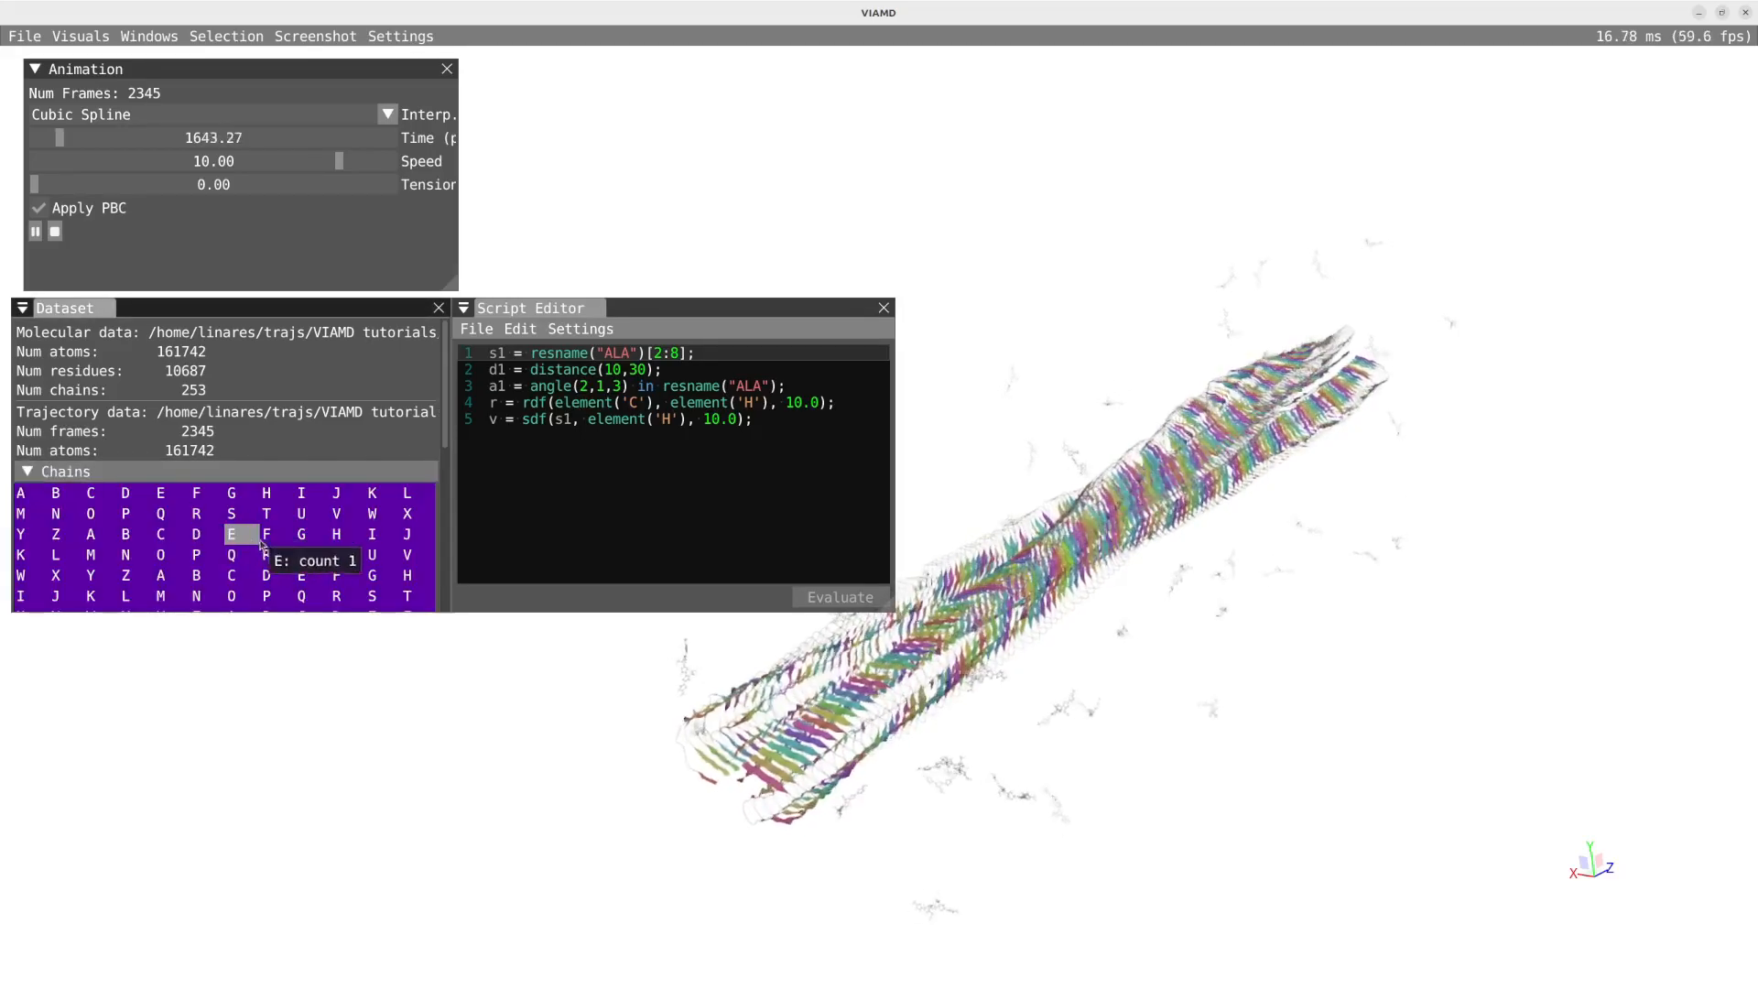
pyautogui.click(37, 470)
pyautogui.click(30, 496)
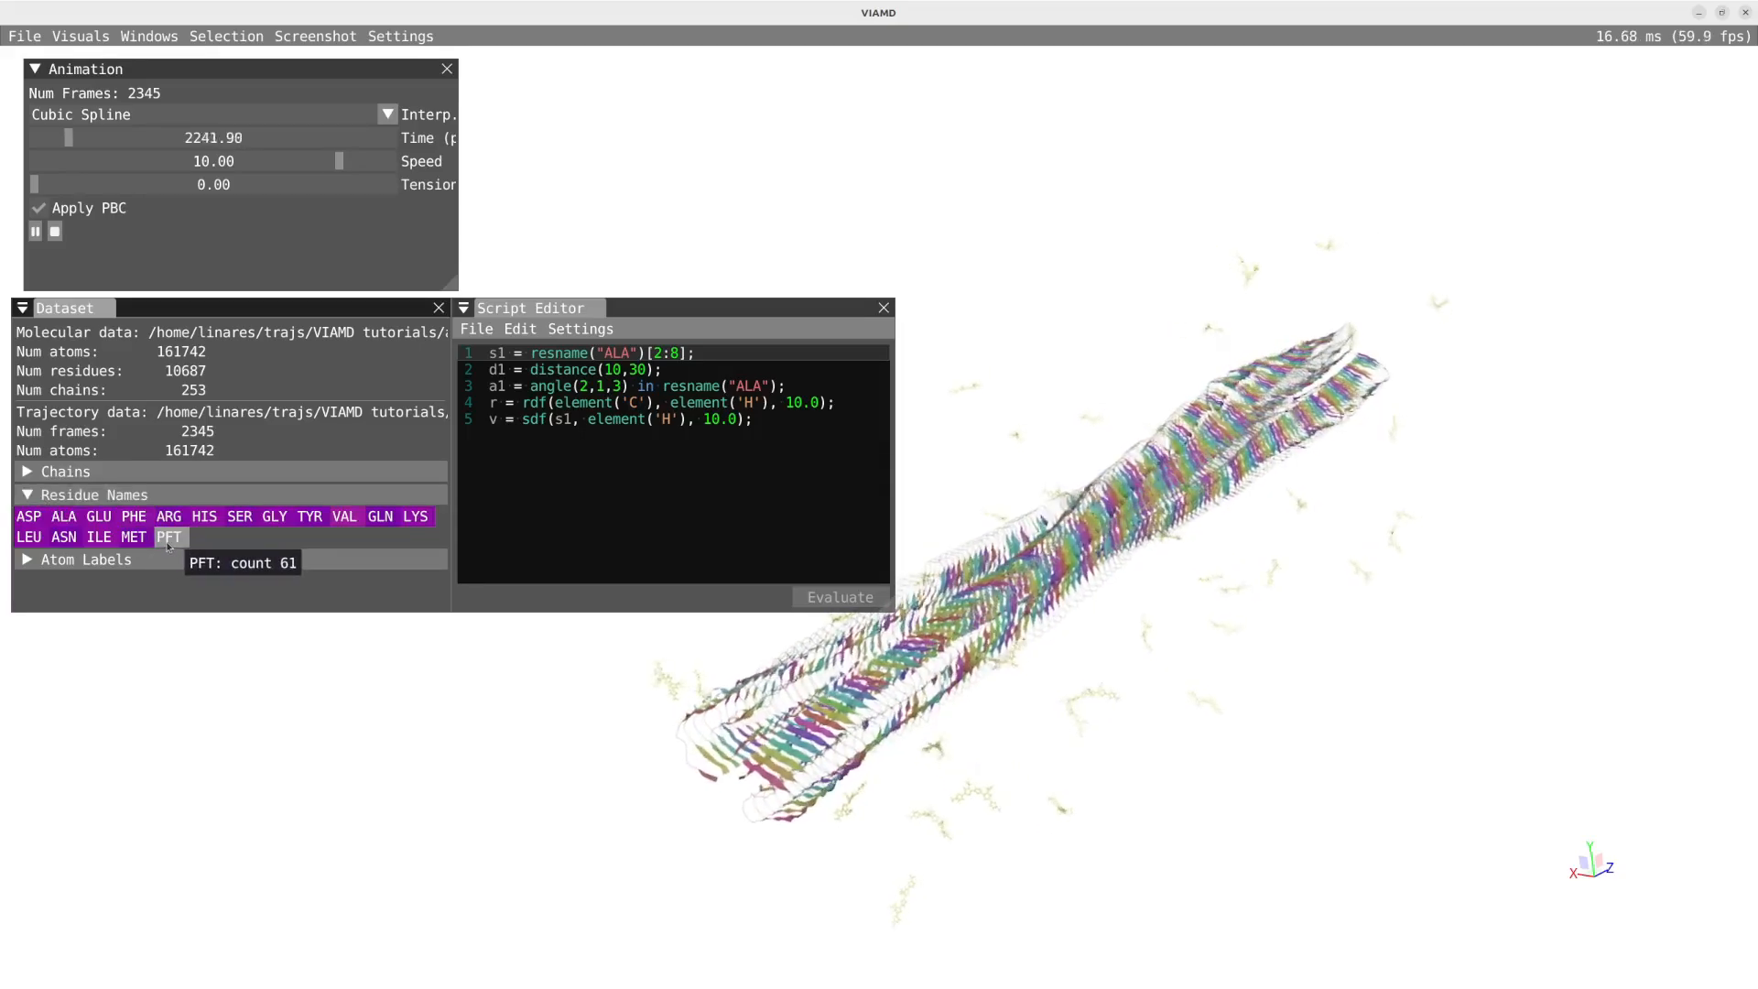
pyautogui.scroll(5, 876, 623)
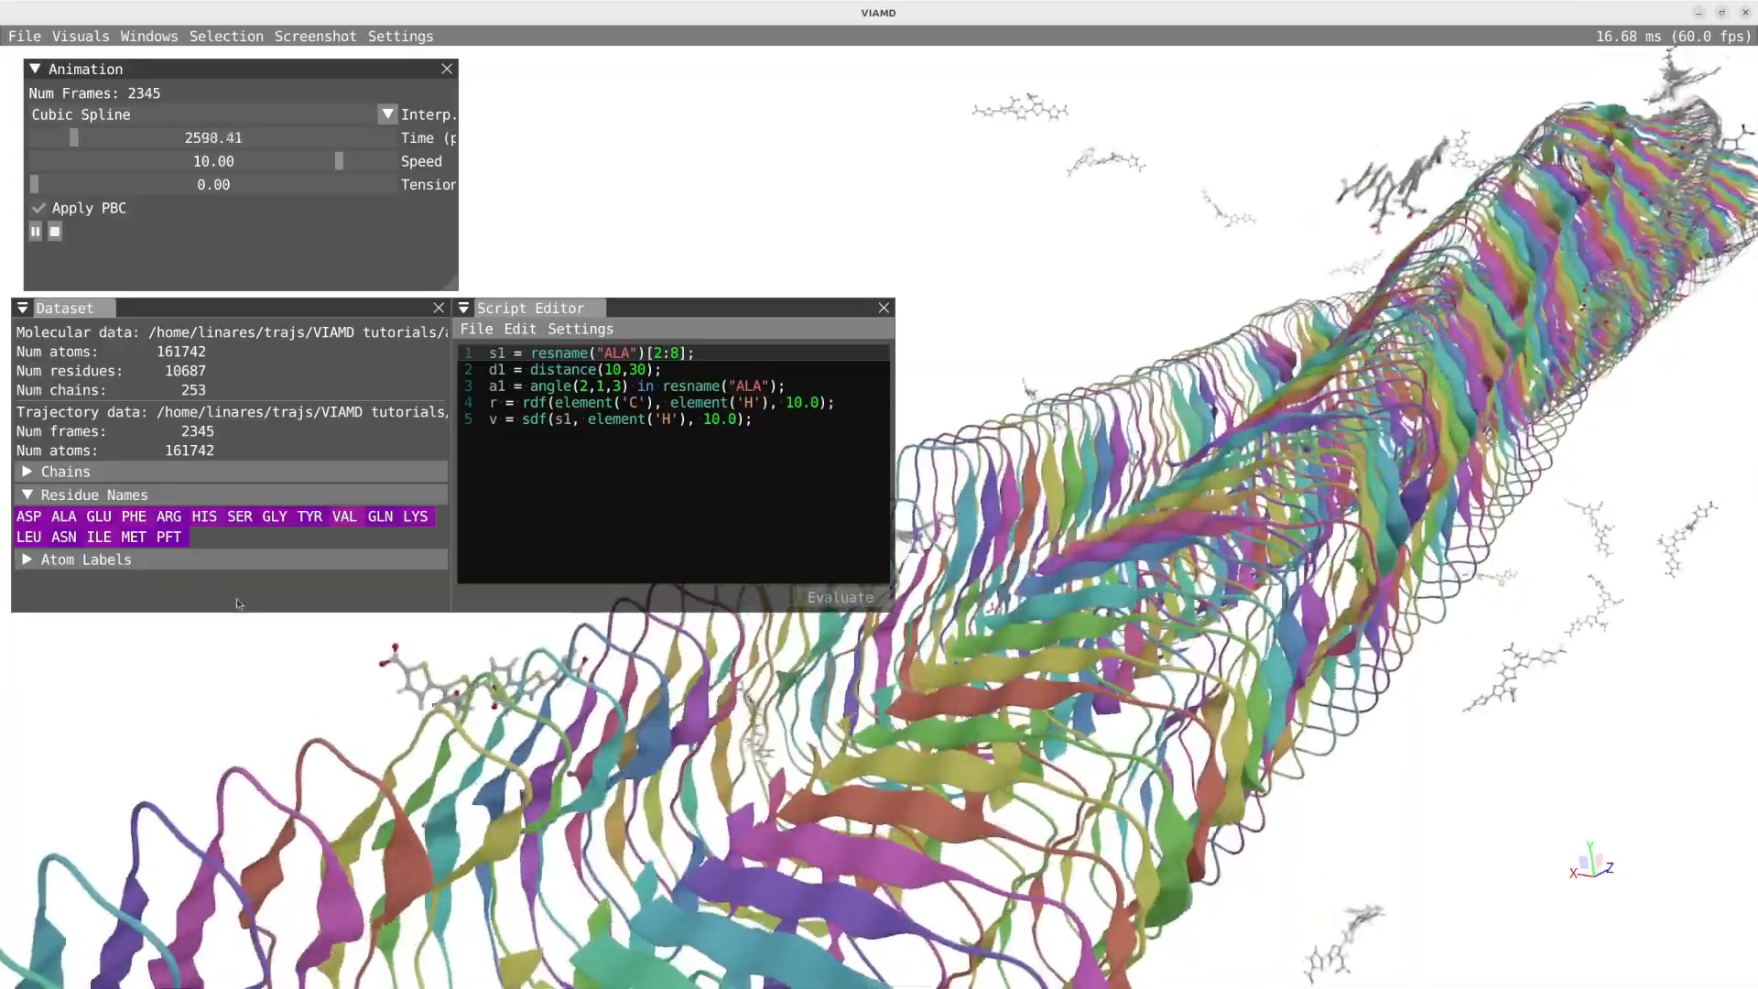
pyautogui.moveTo(168, 537)
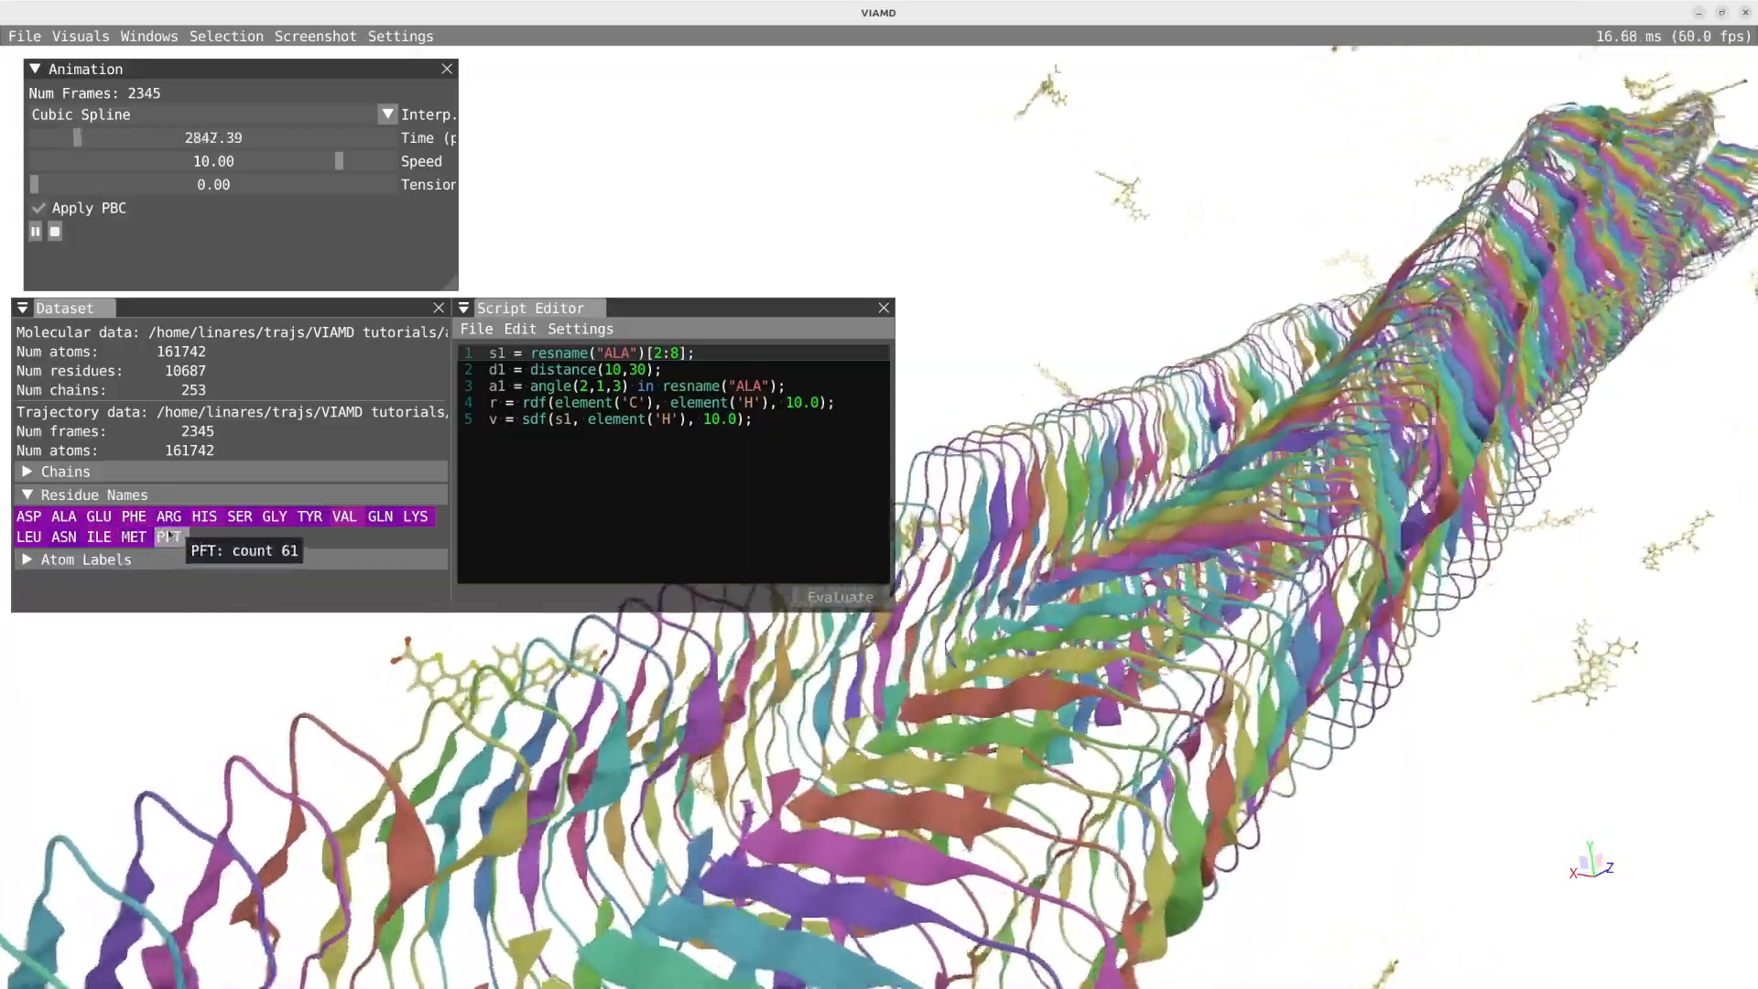
pyautogui.scroll(-5, 1278, 661)
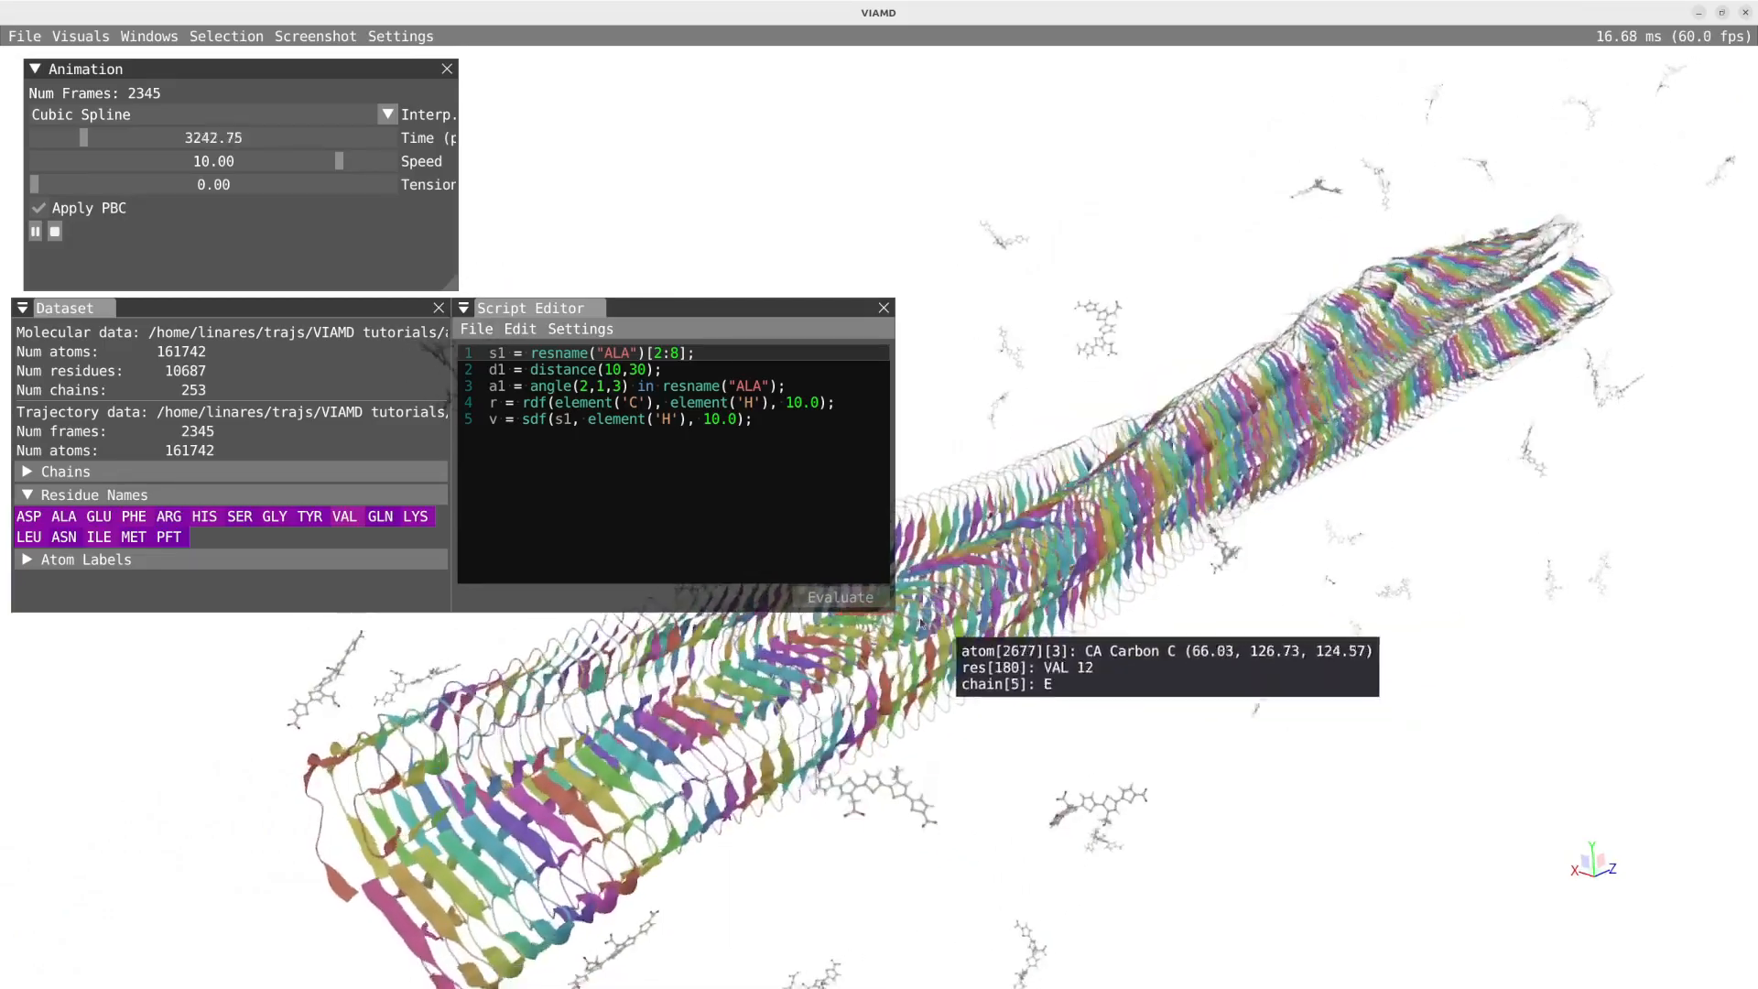
# Step: Advance the trajectory to its last frame at time 23440.00 and make the docked Dataset and Script Editor windows taller
pyautogui.moveTo(892, 608); pyautogui.dragTo(938, 629)
pyautogui.click(833, 504)
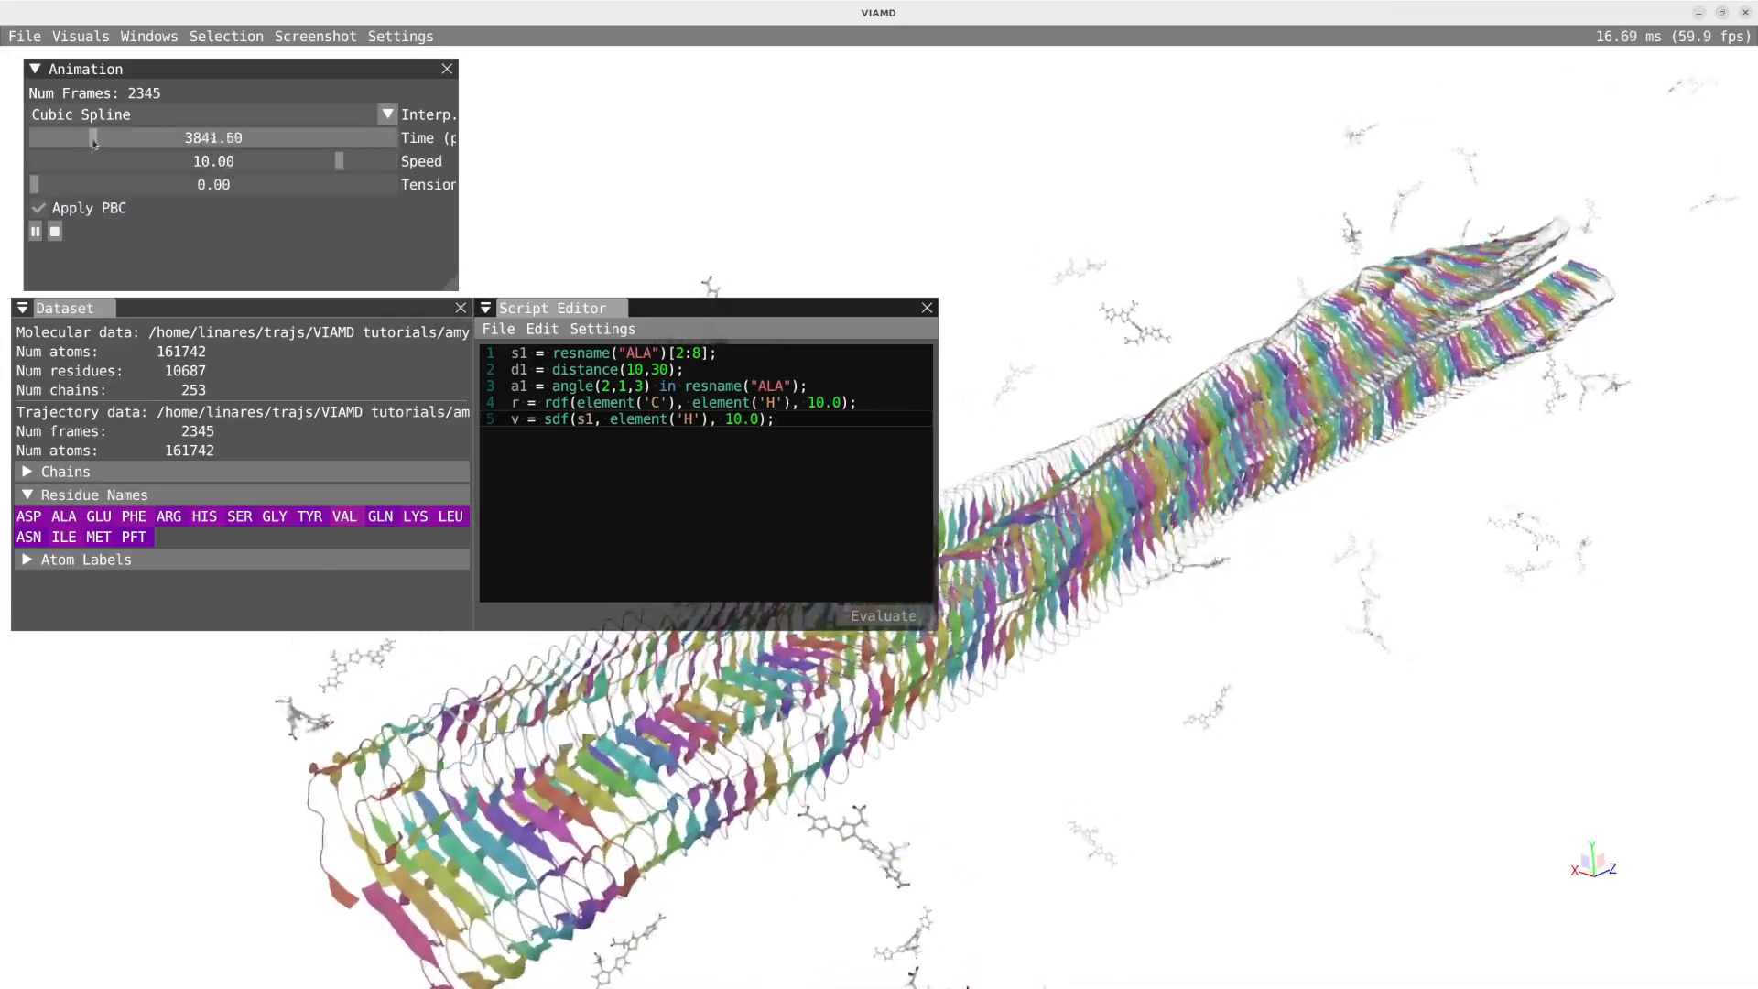
pyautogui.click(130, 134)
pyautogui.moveTo(131, 131); pyautogui.dragTo(464, 135)
pyautogui.moveTo(1444, 717); pyautogui.dragTo(1285, 691)
pyautogui.moveTo(935, 627); pyautogui.dragTo(855, 755)
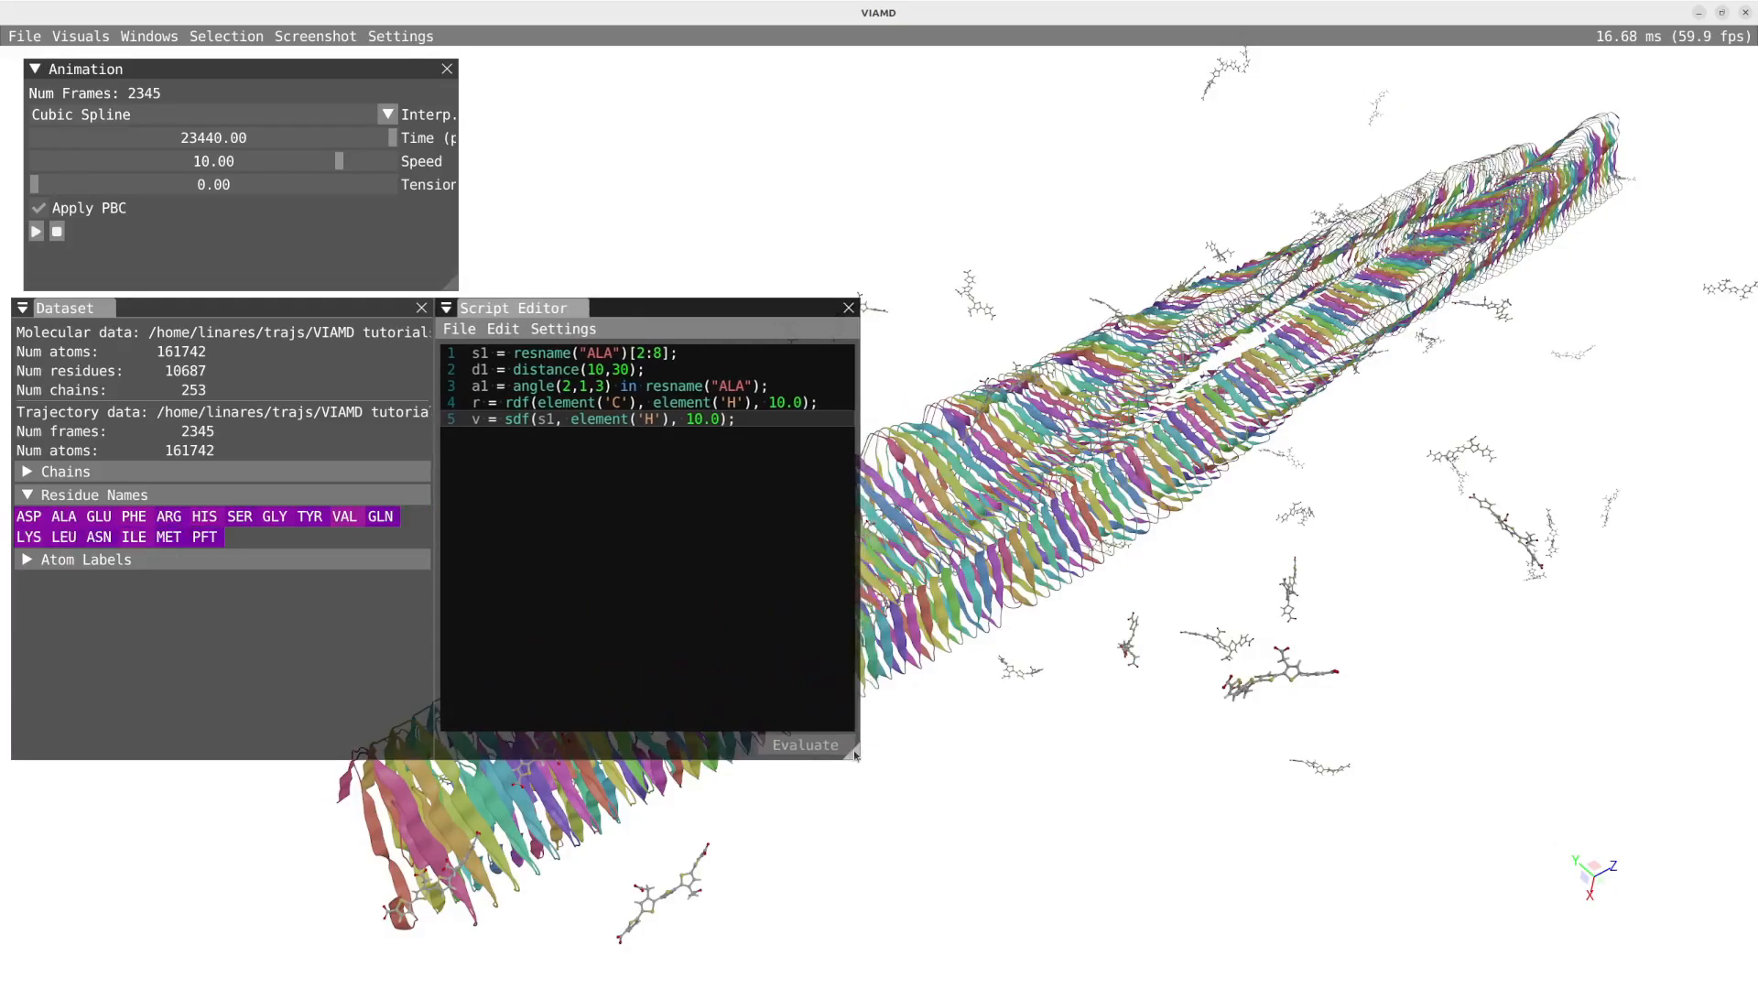
# Step: Open the Representations window and color the protein cartoon by Res Idx
pyautogui.click(150, 36)
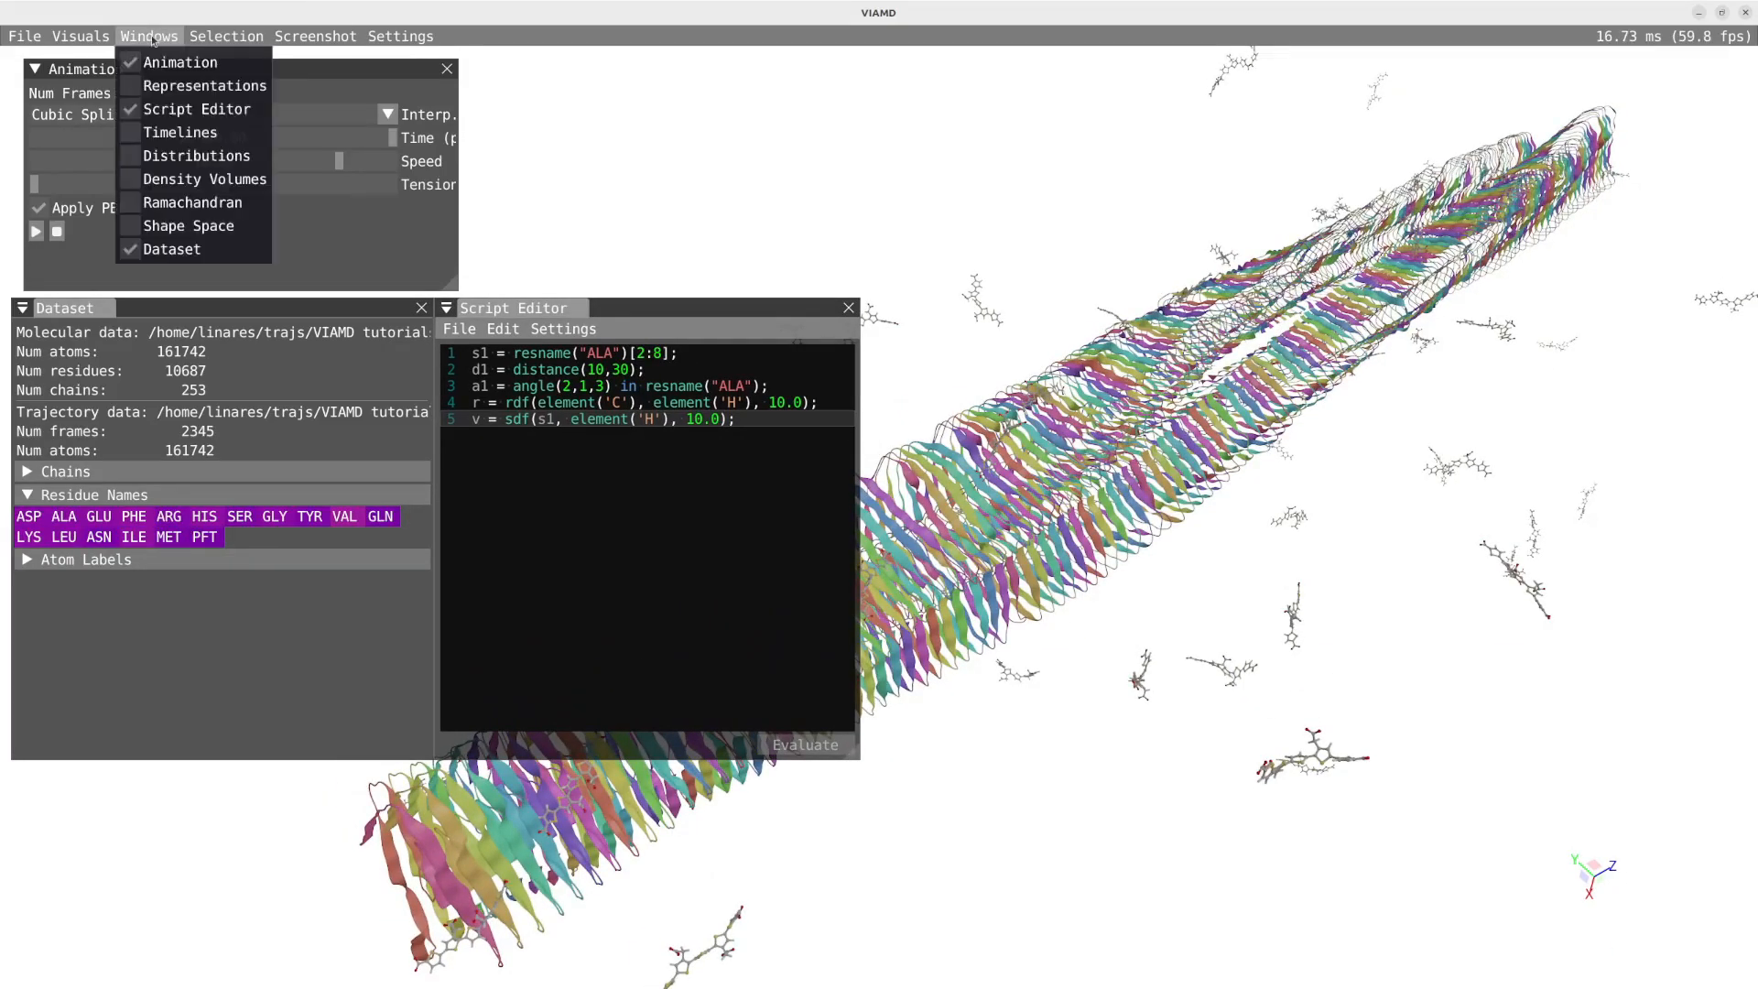
pyautogui.click(166, 85)
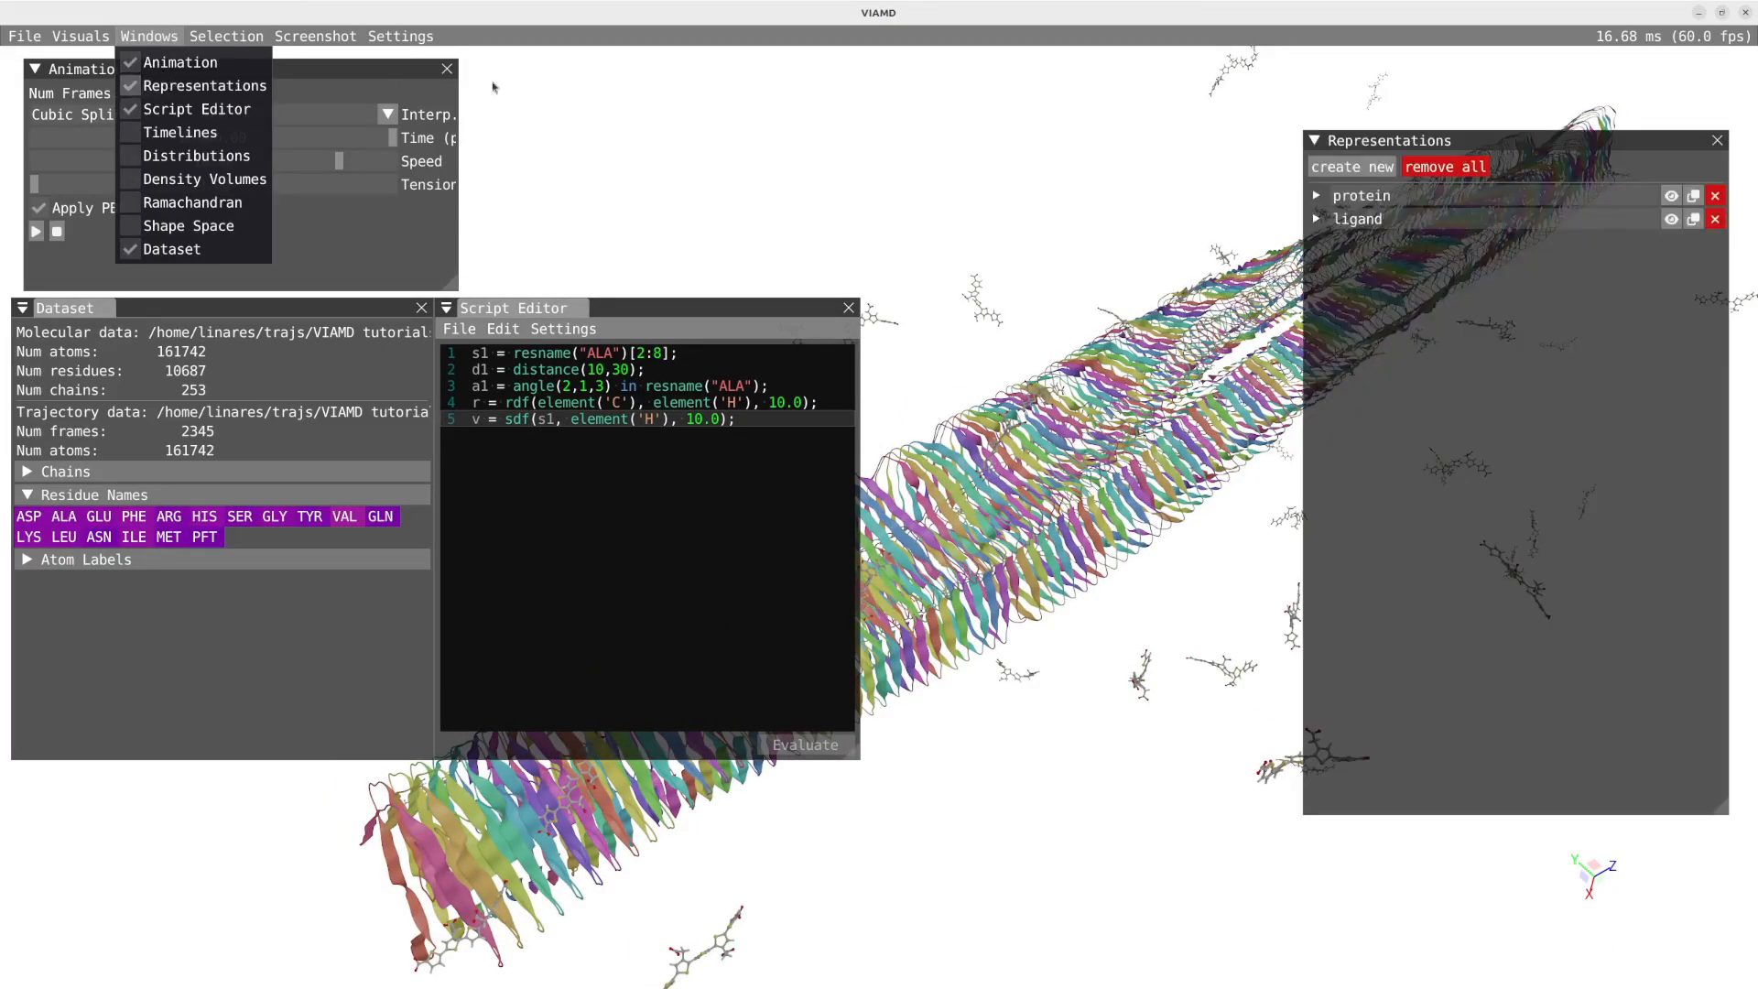
pyautogui.click(1319, 199)
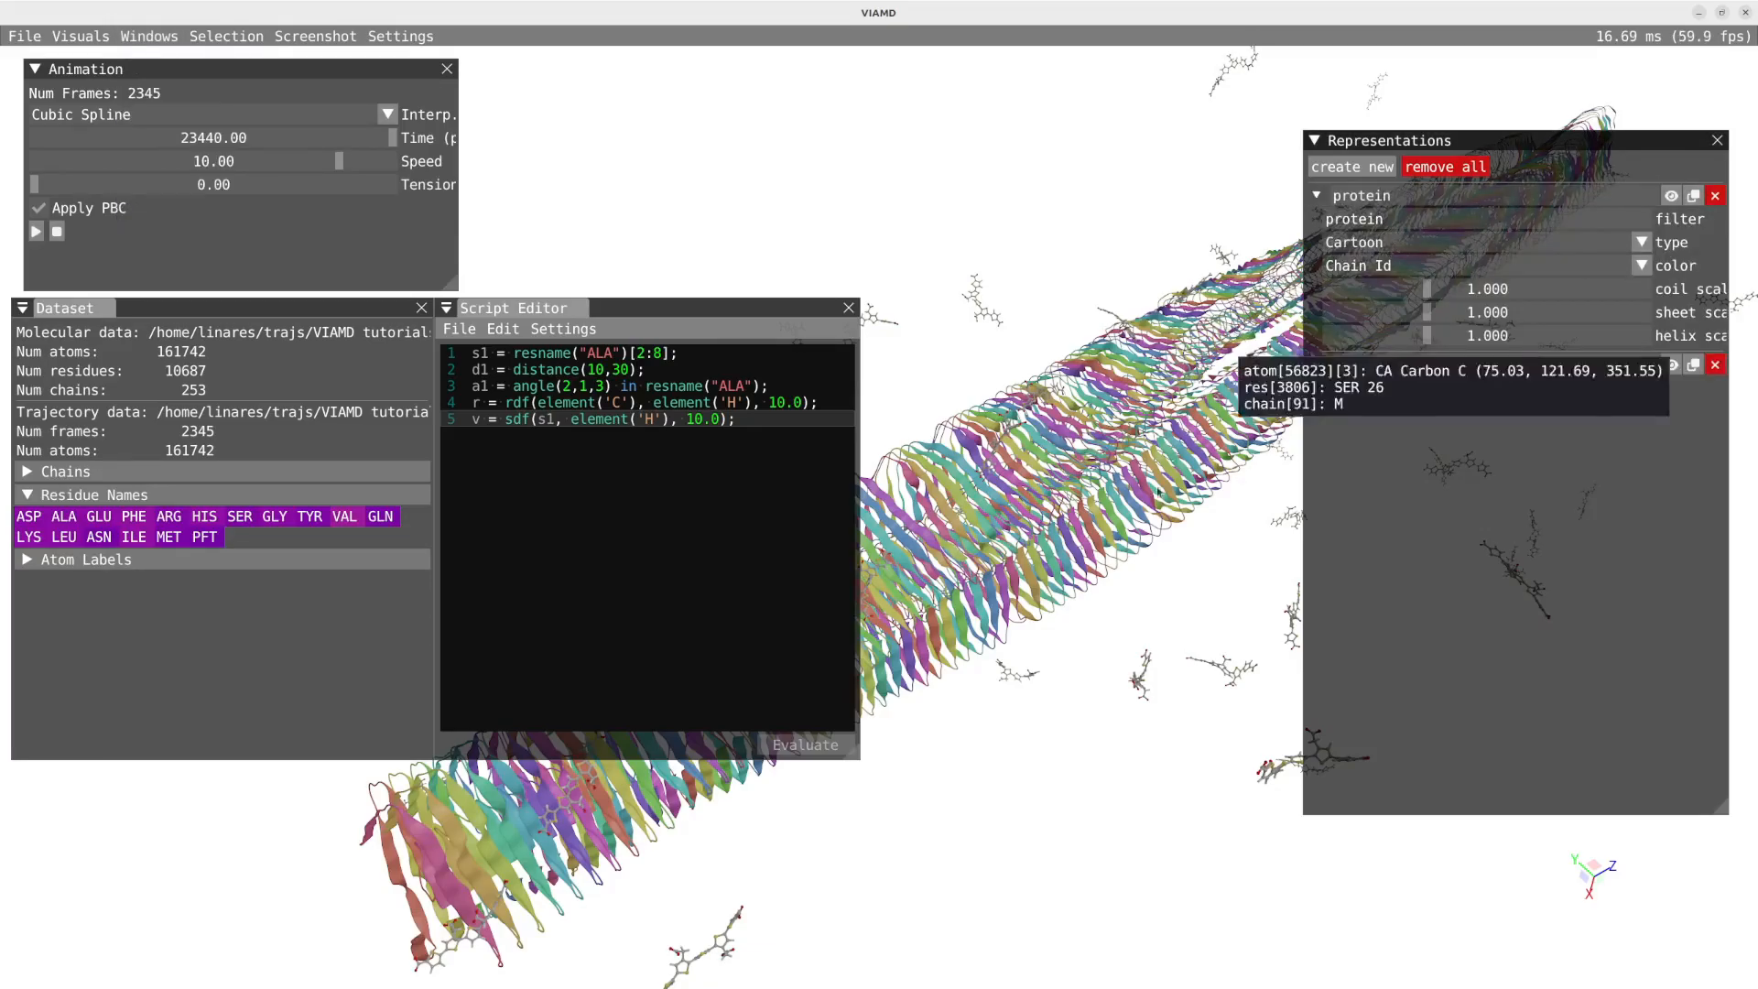
pyautogui.click(1397, 265)
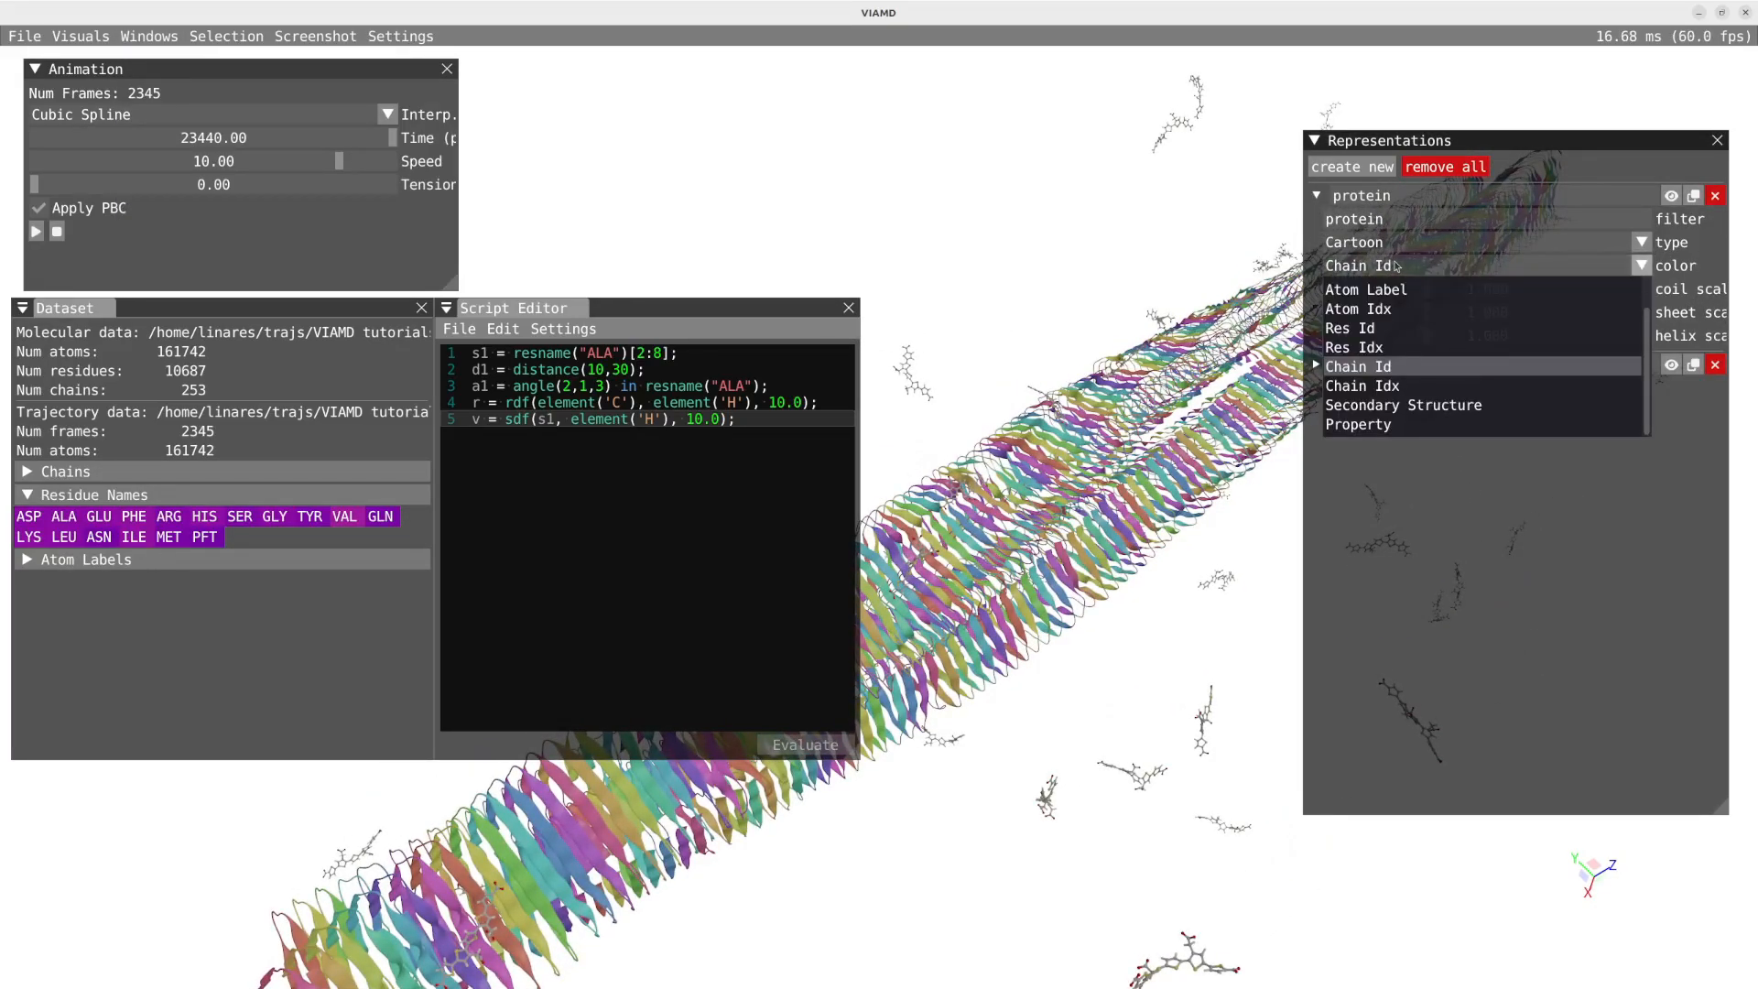
pyautogui.click(1389, 348)
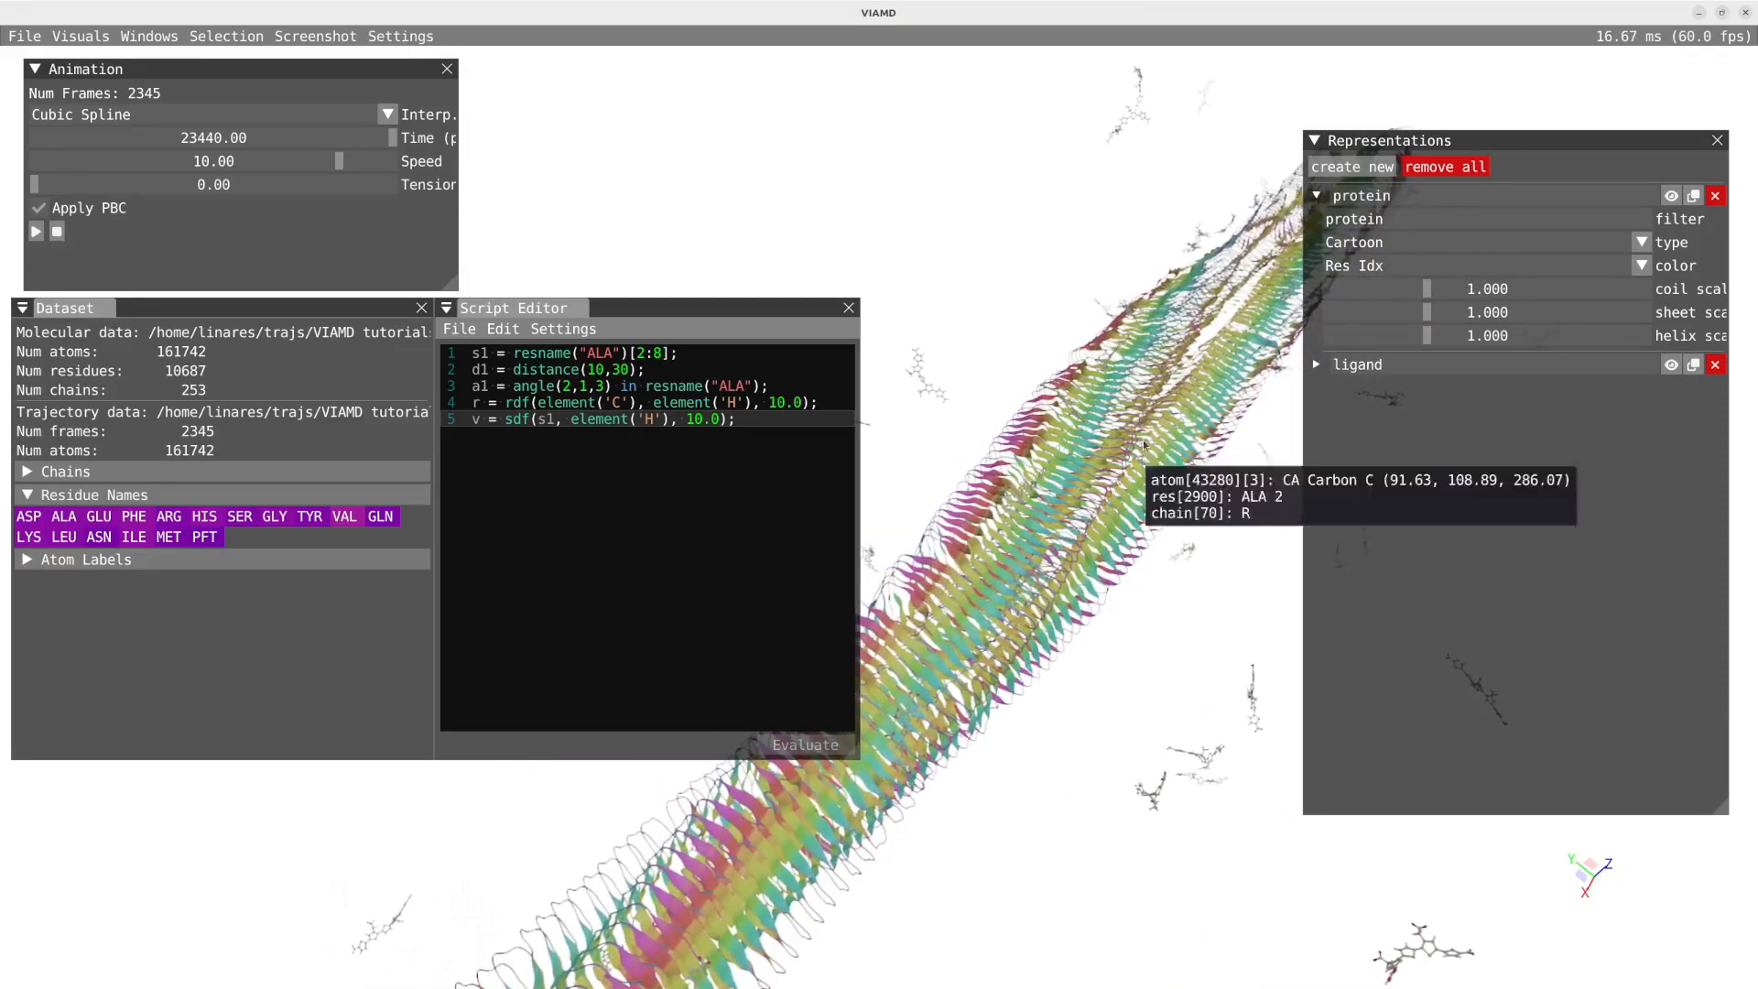
# Step: Examine the residue-colored amyloid fibril and its surrounding ligands from several angles, moving the docked windows out of the way
pyautogui.moveTo(1042, 570); pyautogui.dragTo(992, 895)
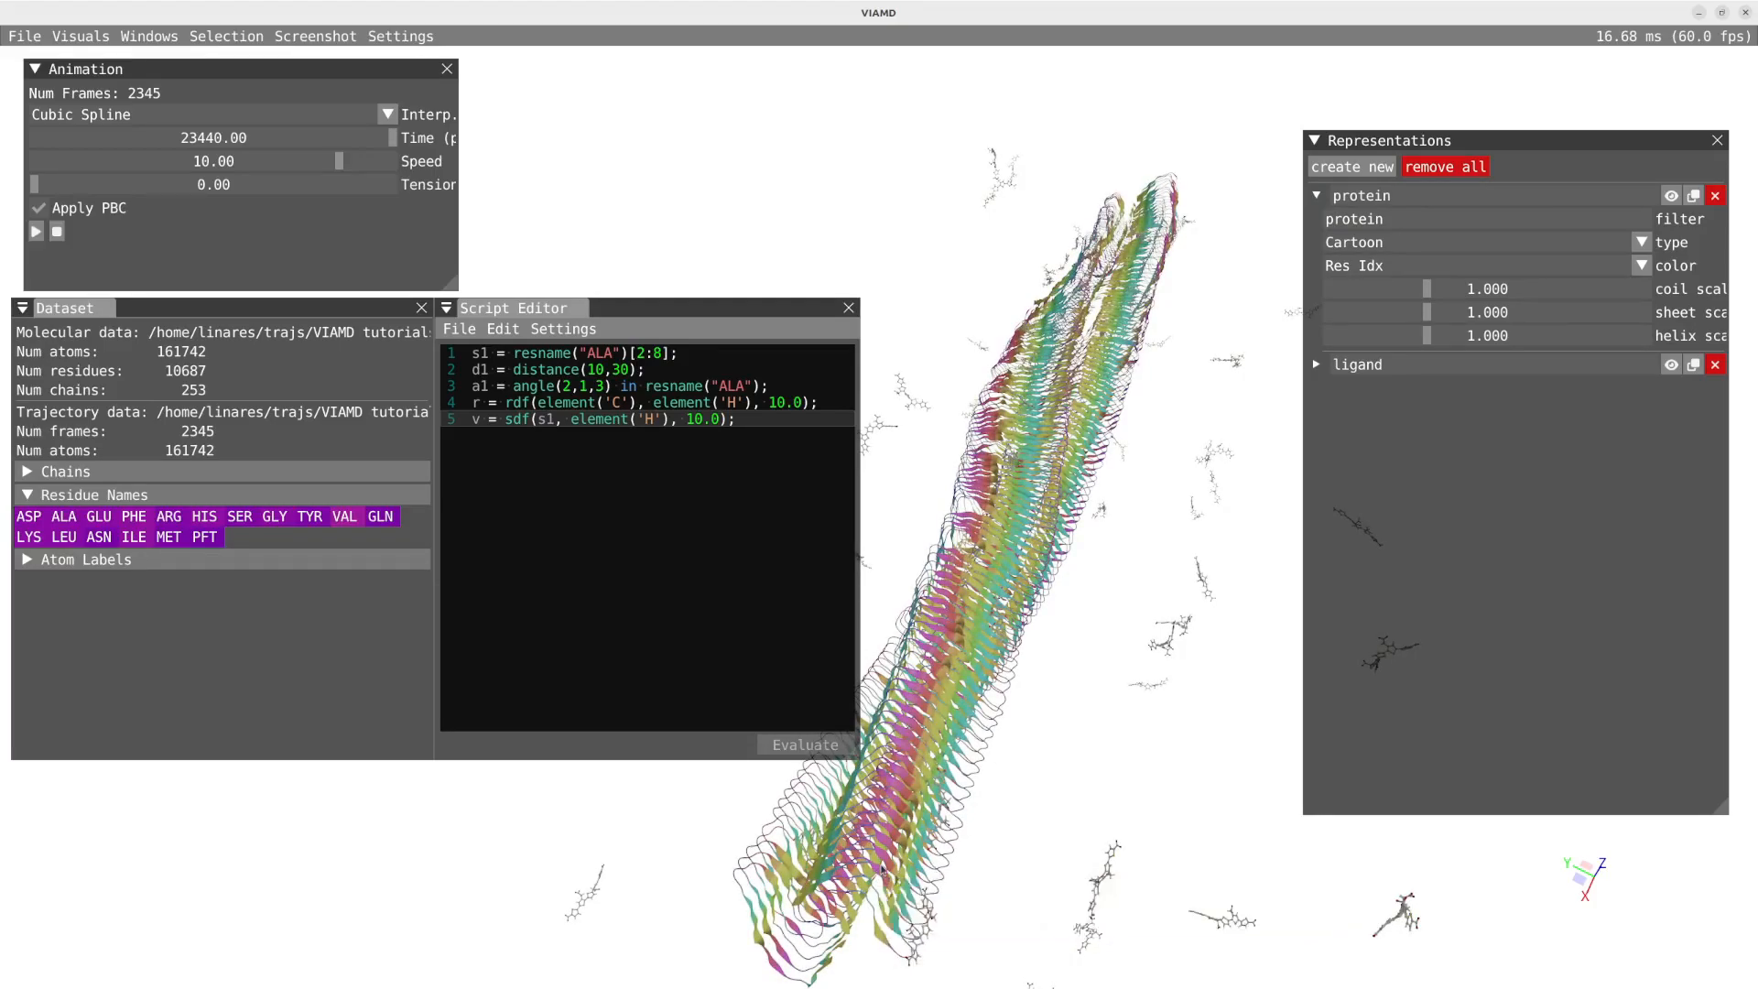
pyautogui.doubleClick(895, 788)
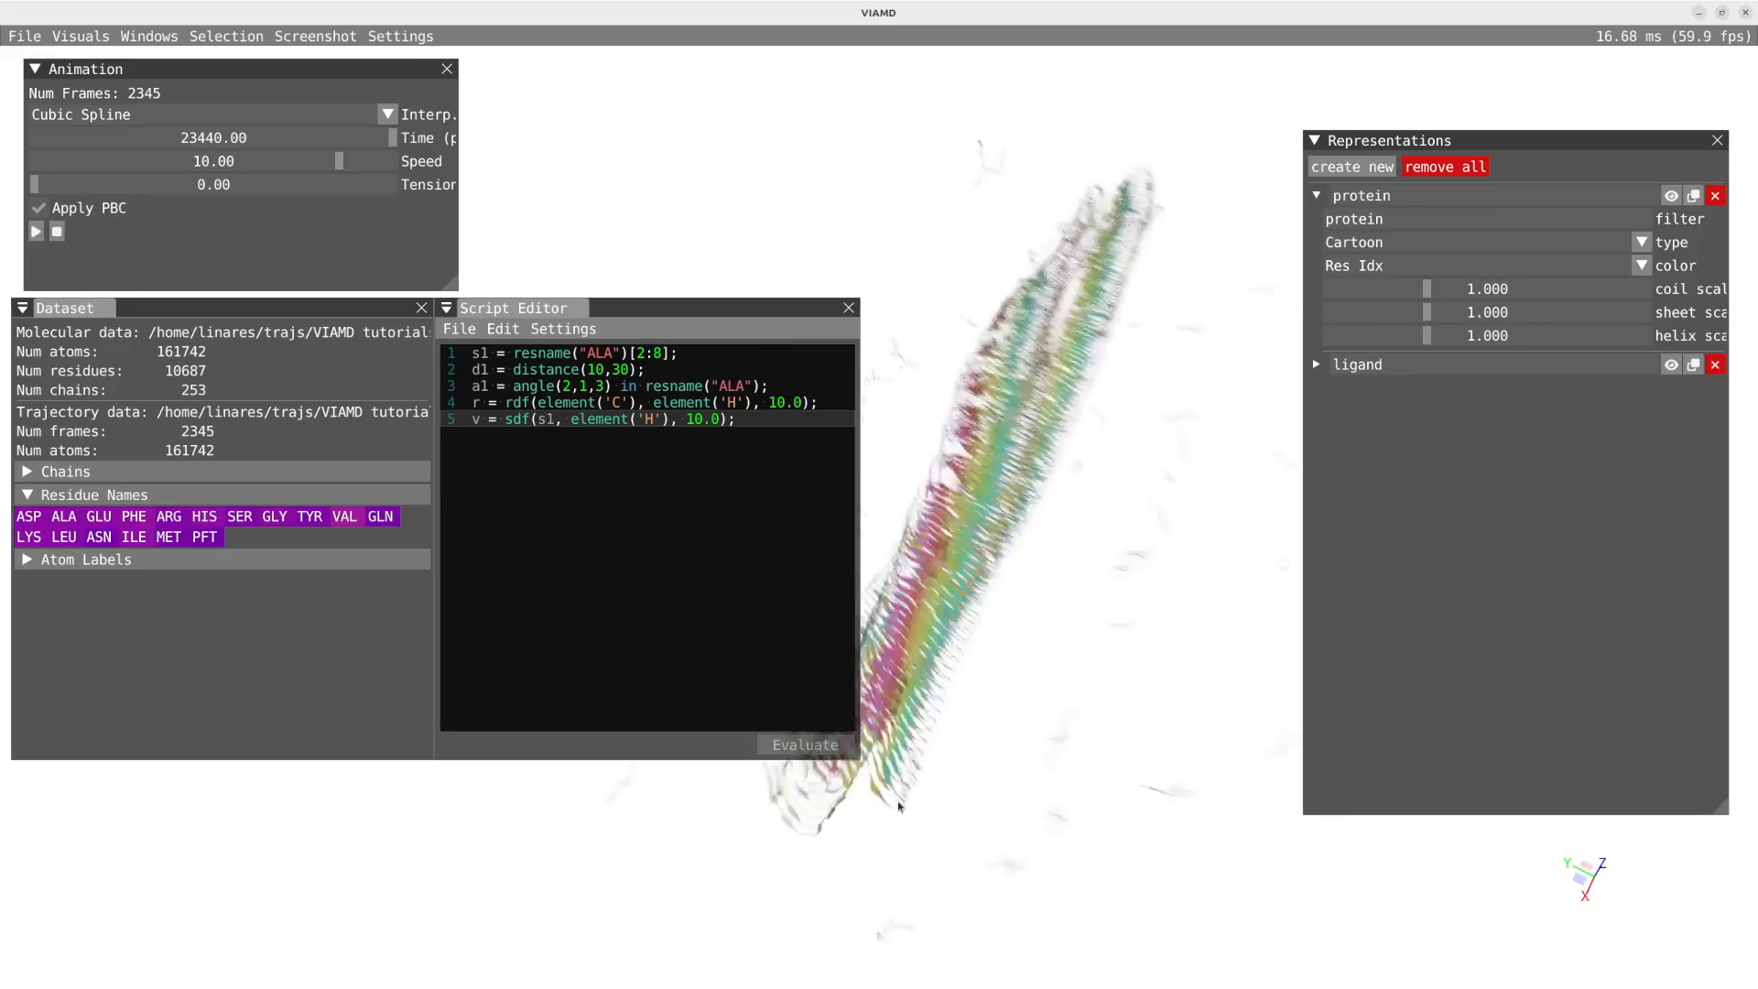
pyautogui.scroll(14, 924, 642)
pyautogui.moveTo(714, 308); pyautogui.dragTo(299, 356)
pyautogui.scroll(-6, 848, 397)
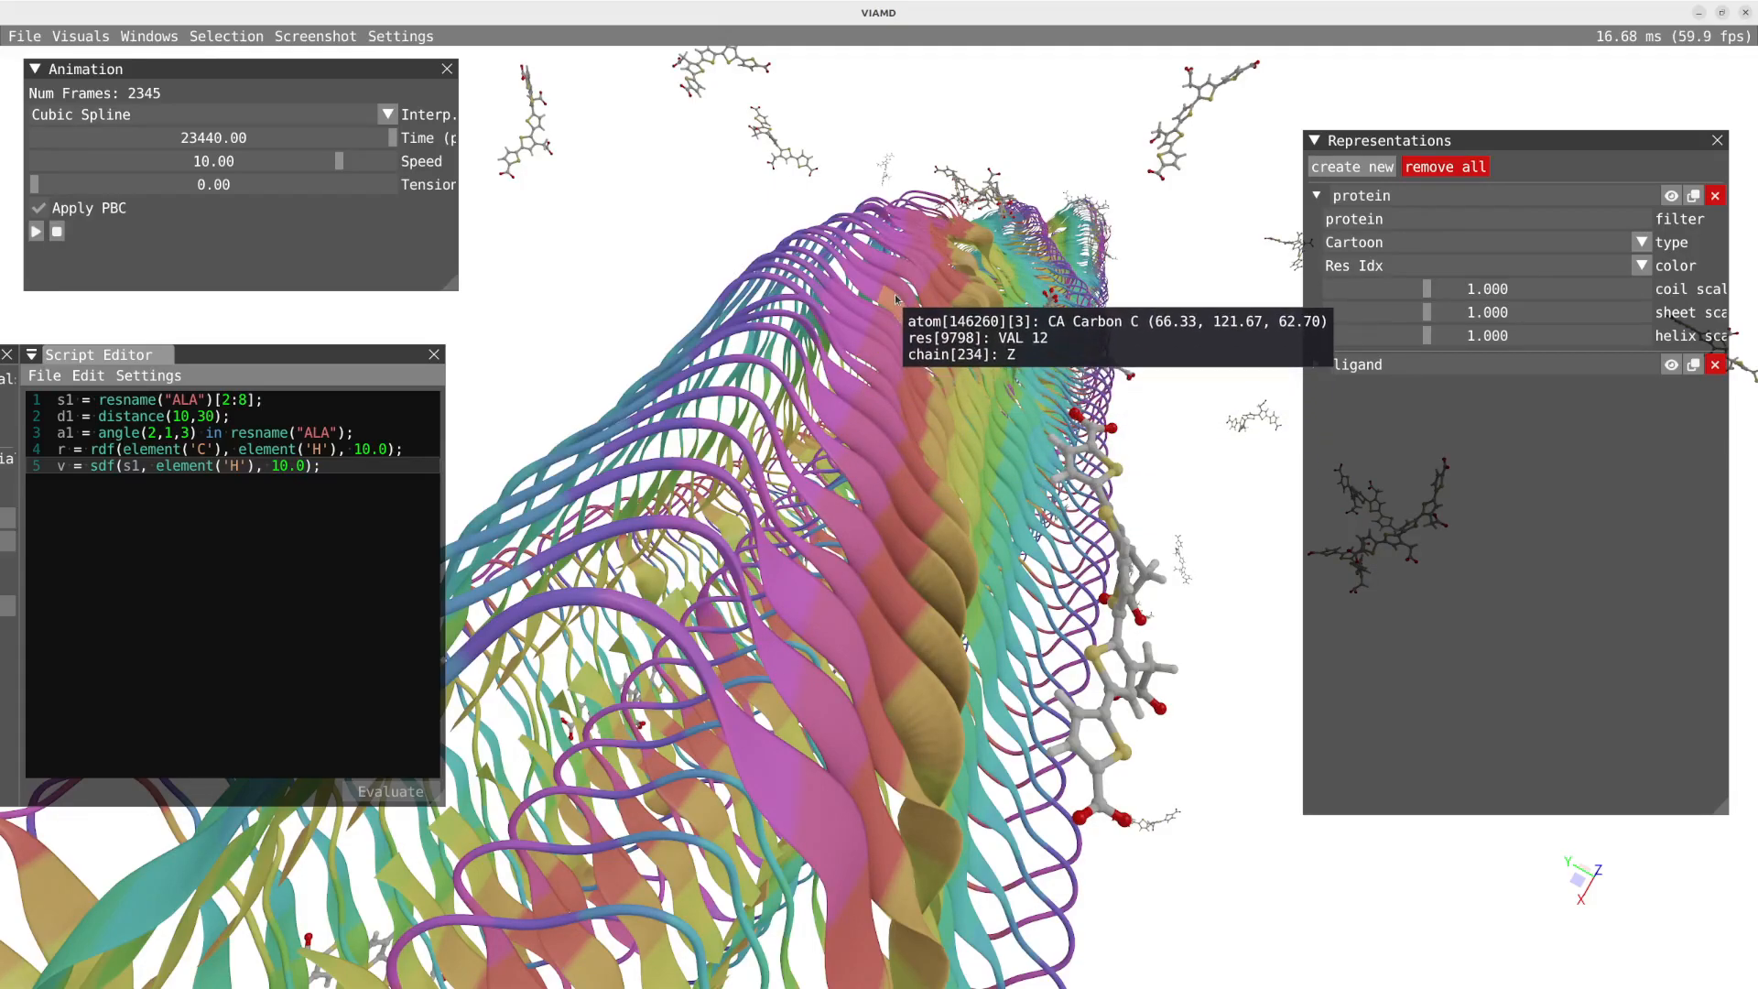
pyautogui.scroll(-5, 863, 510)
pyautogui.moveTo(1081, 611); pyautogui.dragTo(754, 599)
pyautogui.moveTo(1131, 423); pyautogui.dragTo(1020, 805)
pyautogui.doubleClick(1020, 805)
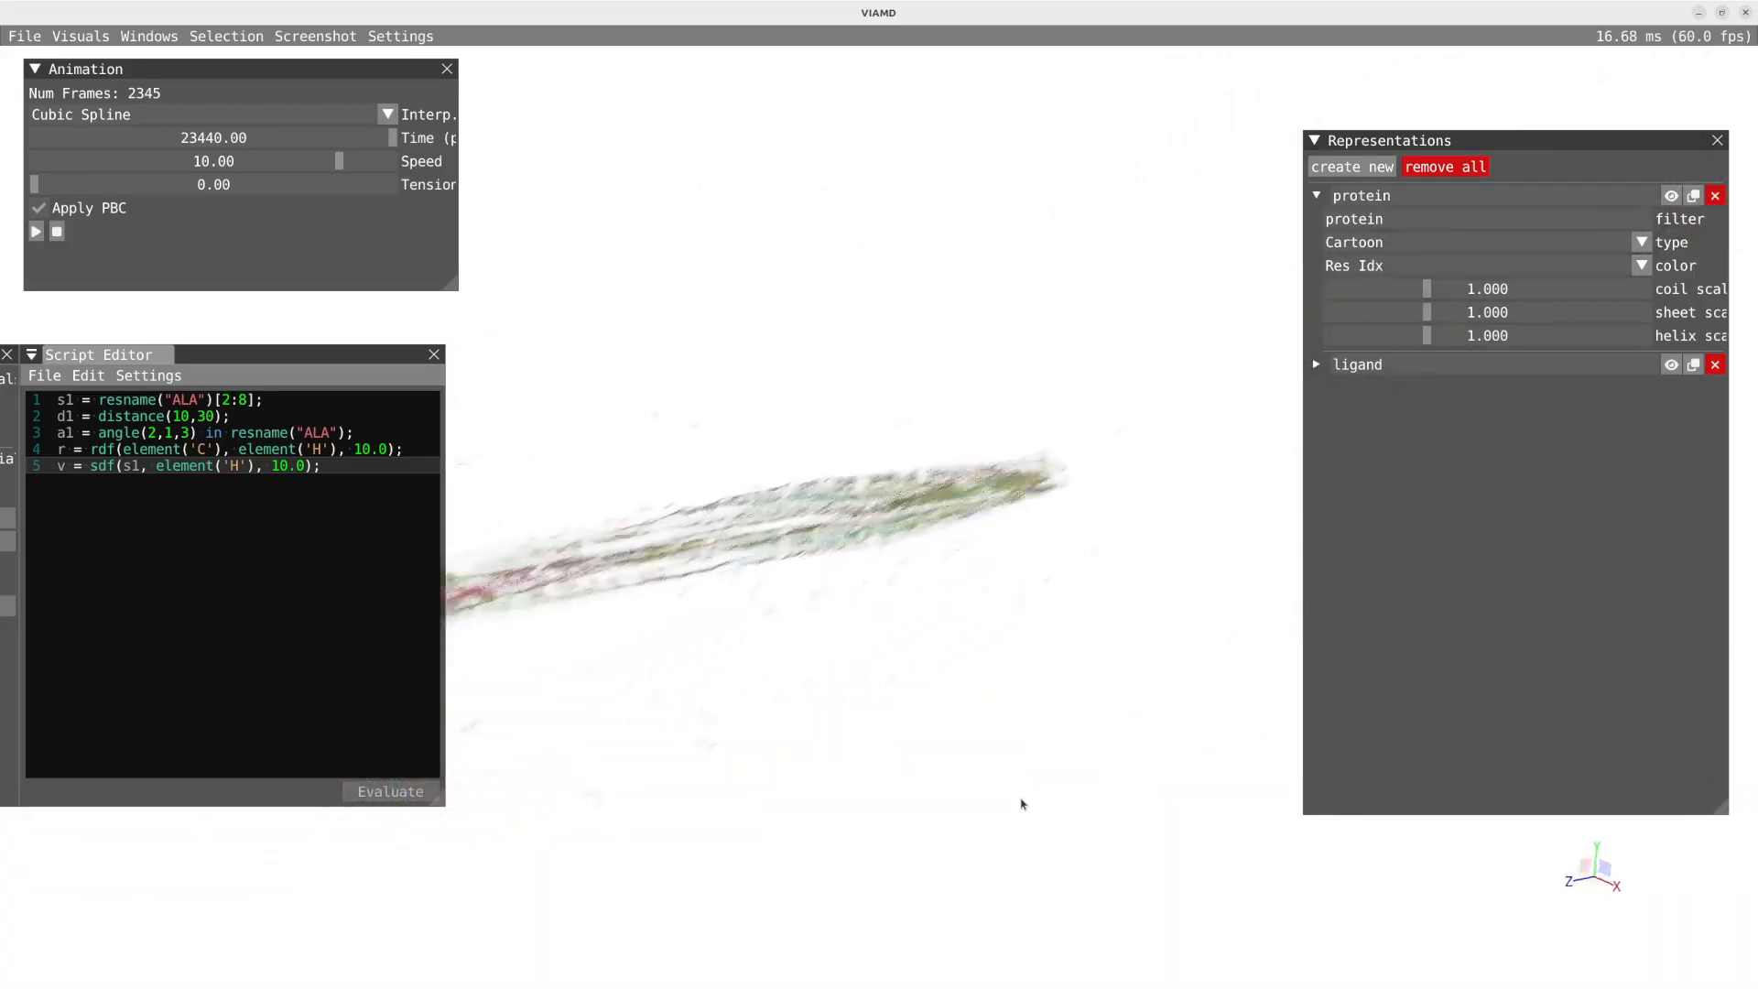
pyautogui.scroll(5, 856, 718)
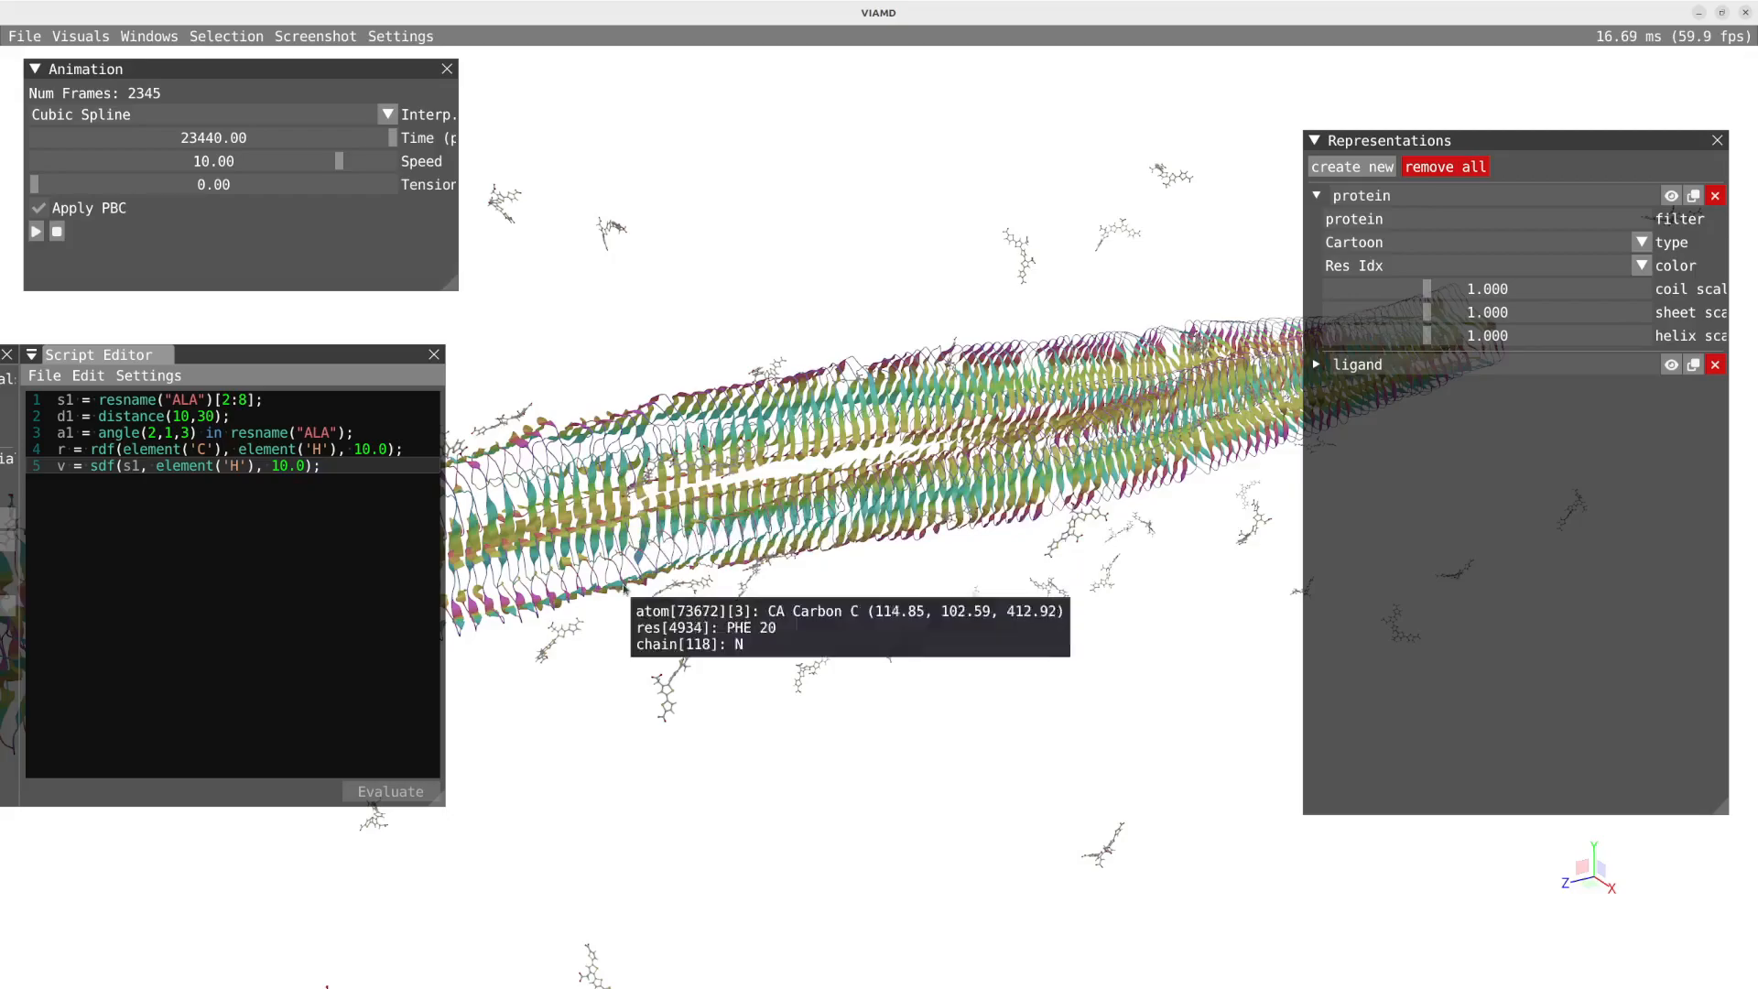
pyautogui.moveTo(618, 585); pyautogui.dragTo(765, 656)
# Step: Close the Dataset window, then reposition and widen the Script Editor
pyautogui.click(314, 541)
pyautogui.moveTo(146, 360); pyautogui.dragTo(257, 328)
pyautogui.click(273, 327)
pyautogui.moveTo(452, 319); pyautogui.dragTo(638, 335)
# Step: Replace the script with V = sdf(chain(:),resname("PFT"),40.0); and evaluate it
pyautogui.click(353, 468)
pyautogui.moveTo(354, 468); pyautogui.dragTo(83, 388)
pyautogui.press('BackSpace')
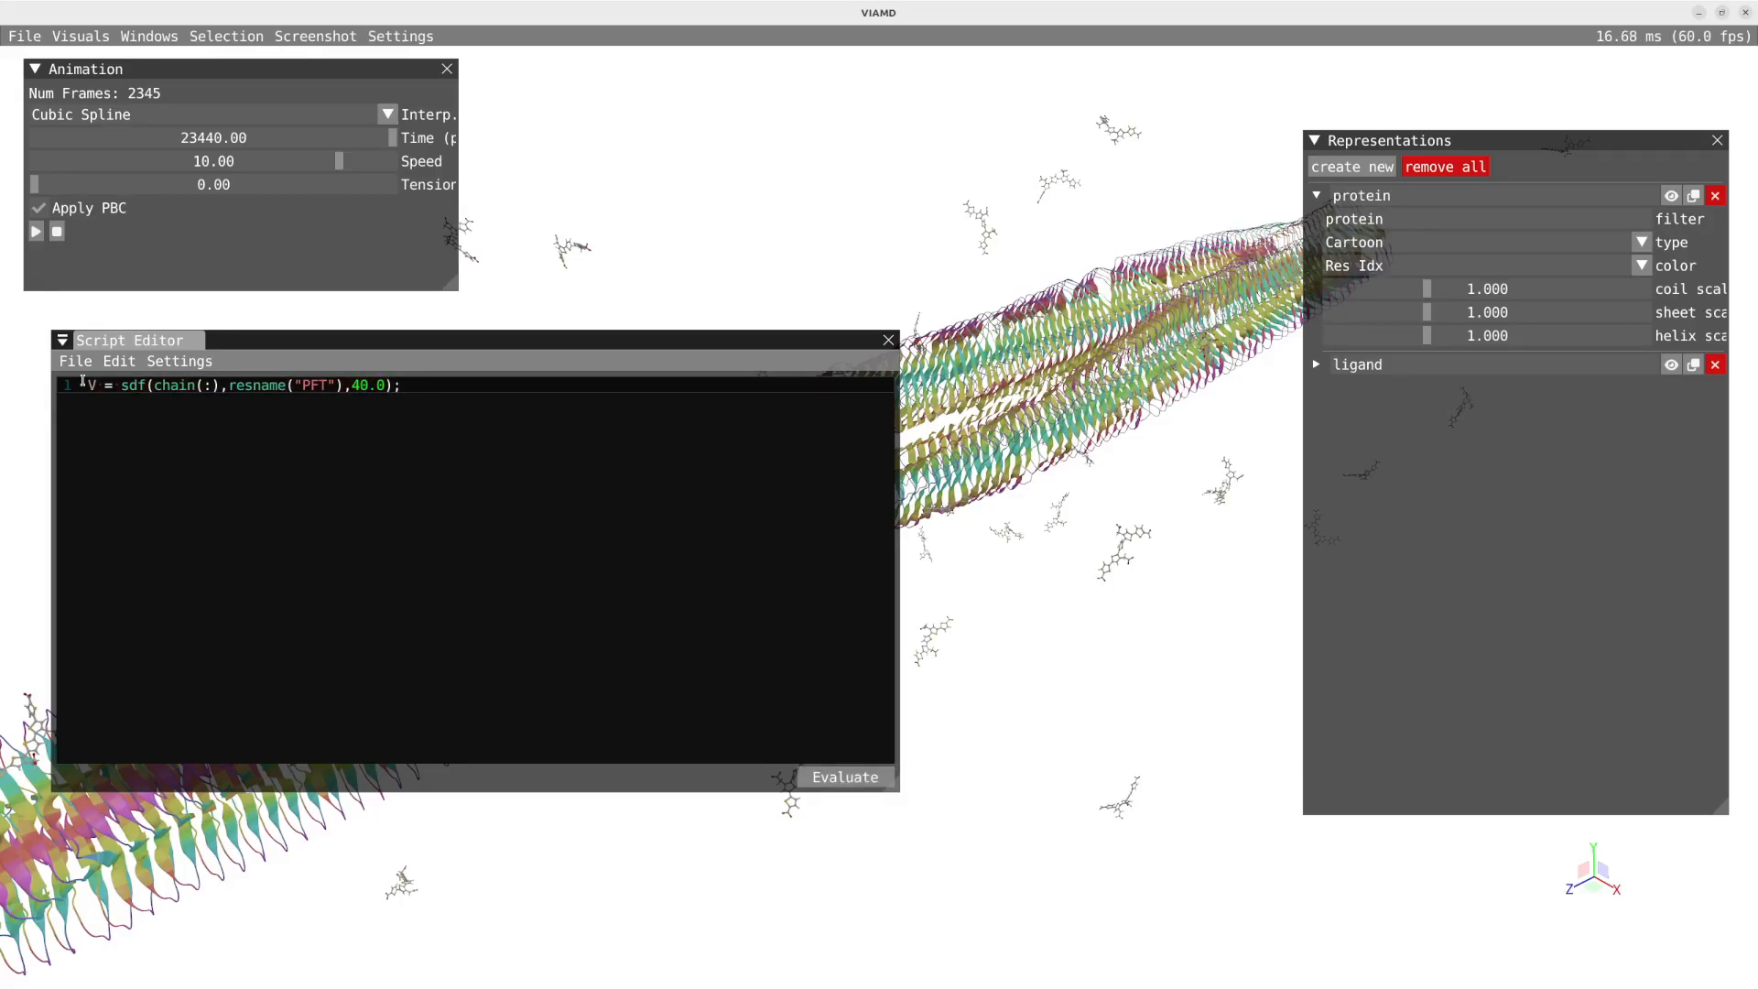
pyautogui.click(846, 777)
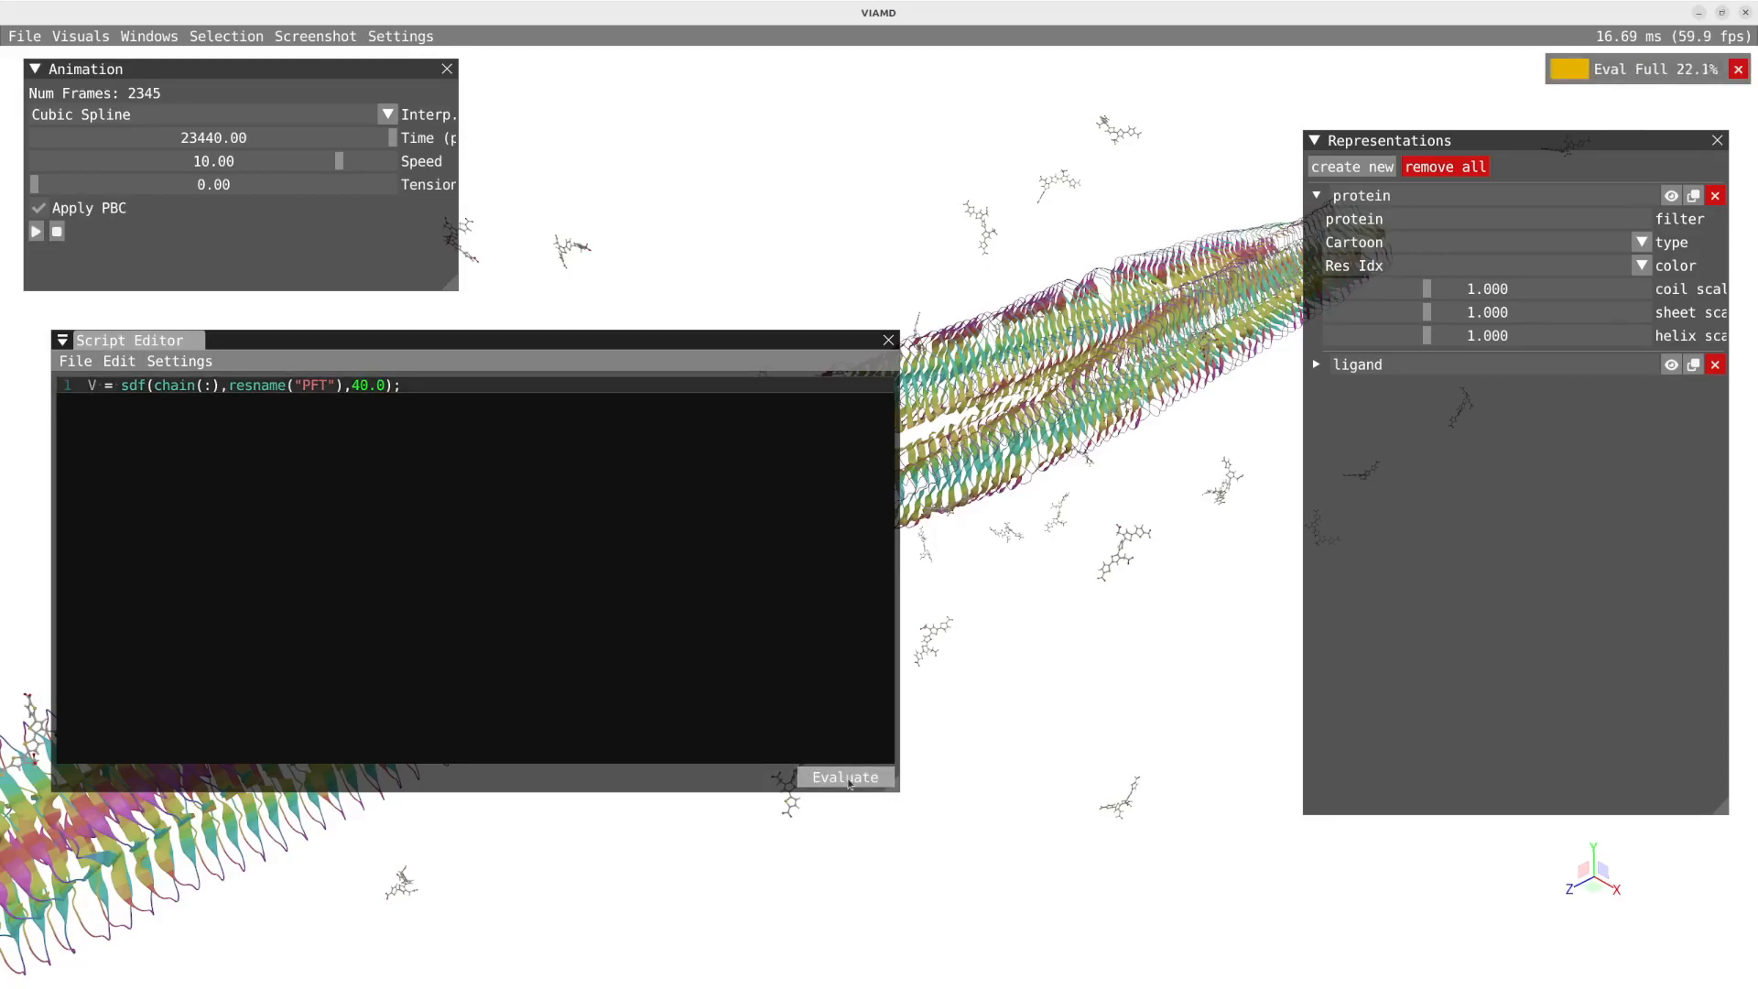
# Step: Open the Density Volume window and display property V in it
pyautogui.click(217, 35)
pyautogui.moveTo(163, 43)
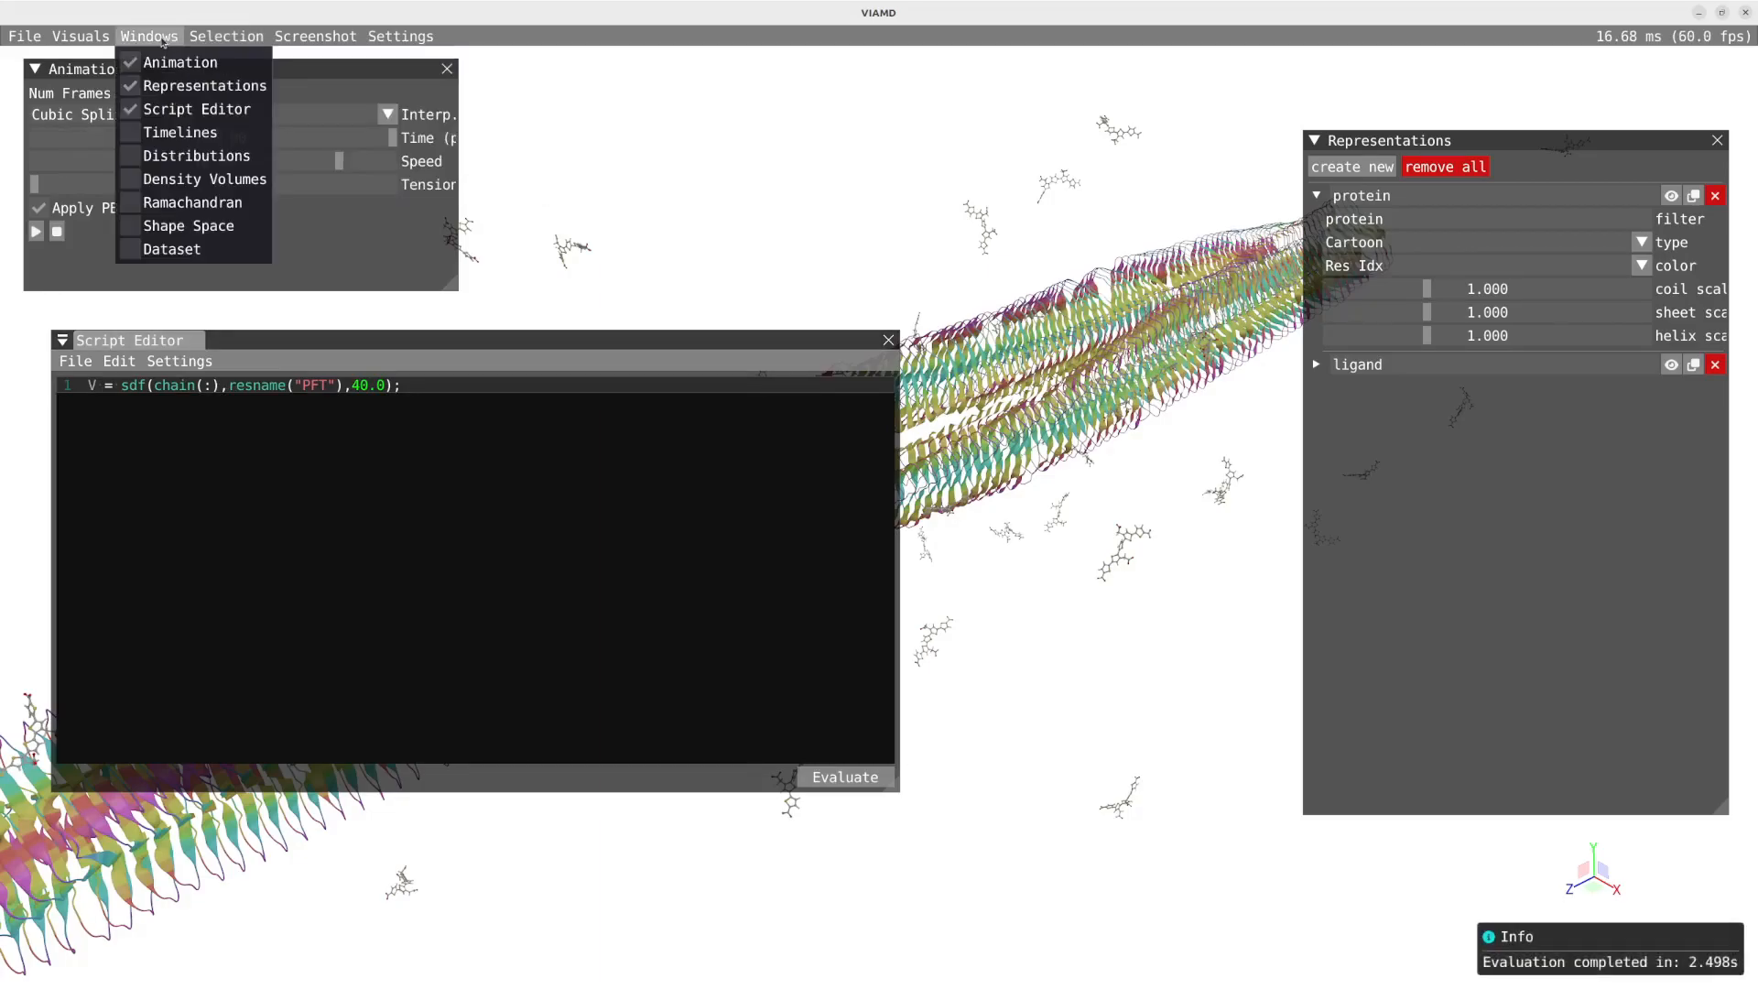
pyautogui.click(183, 180)
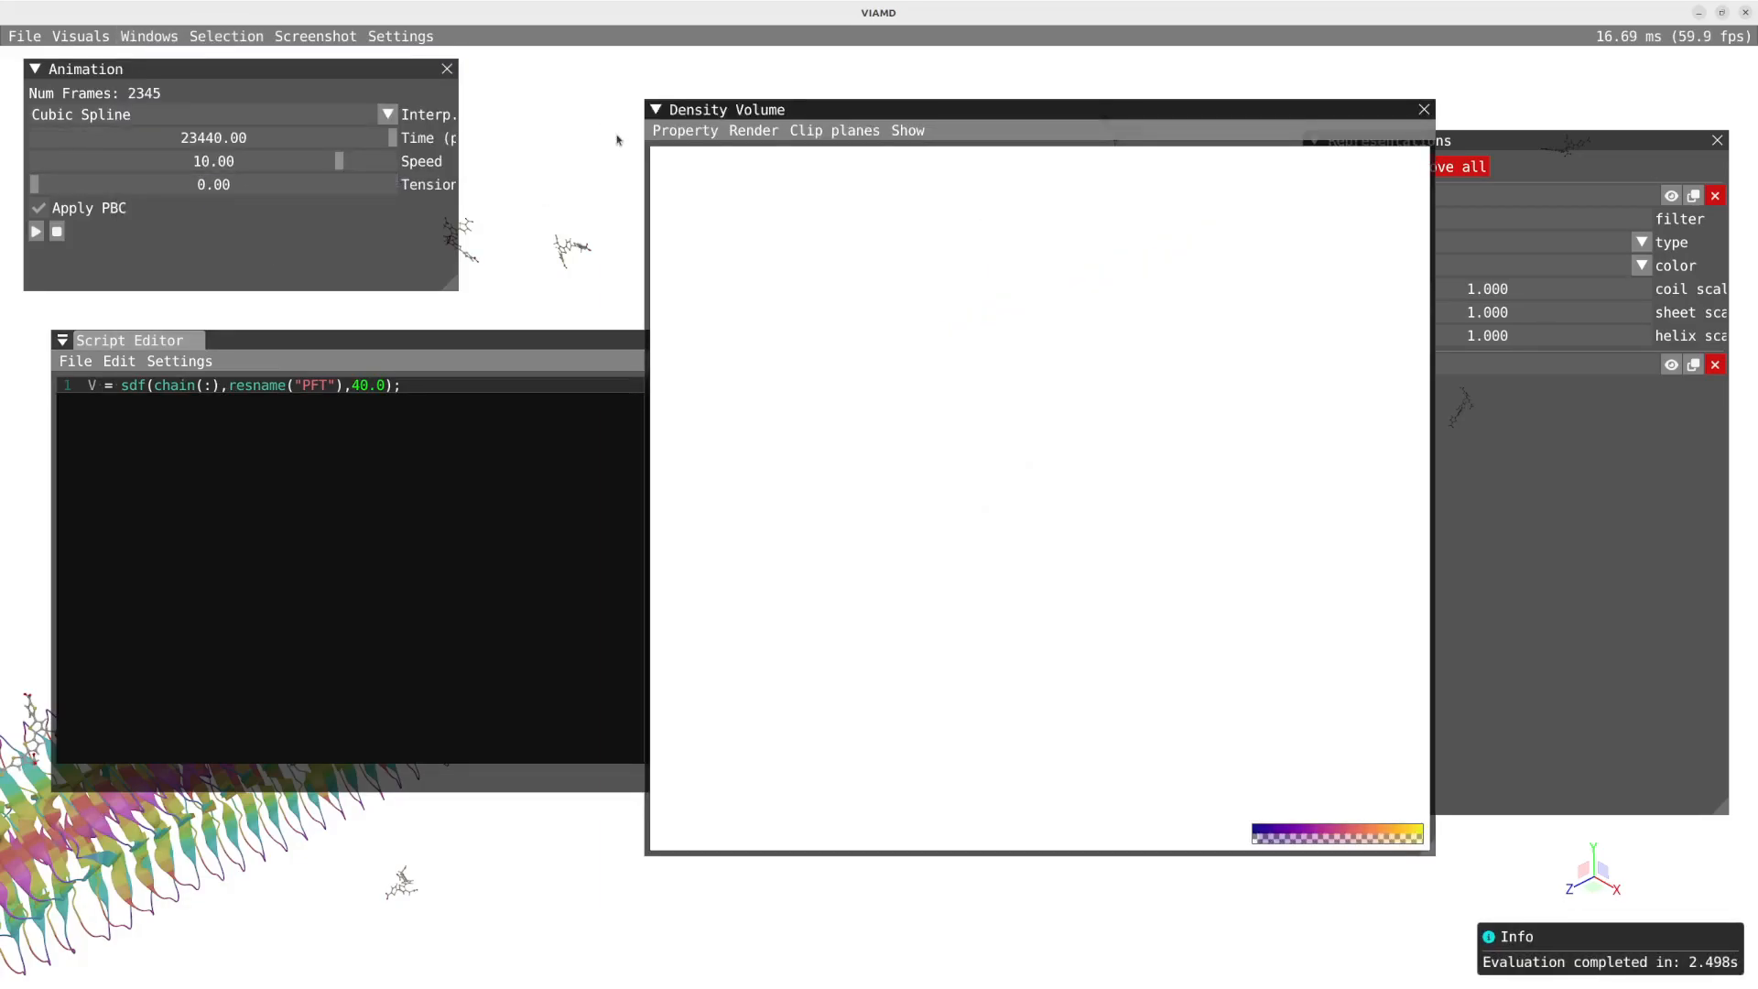
pyautogui.click(683, 131)
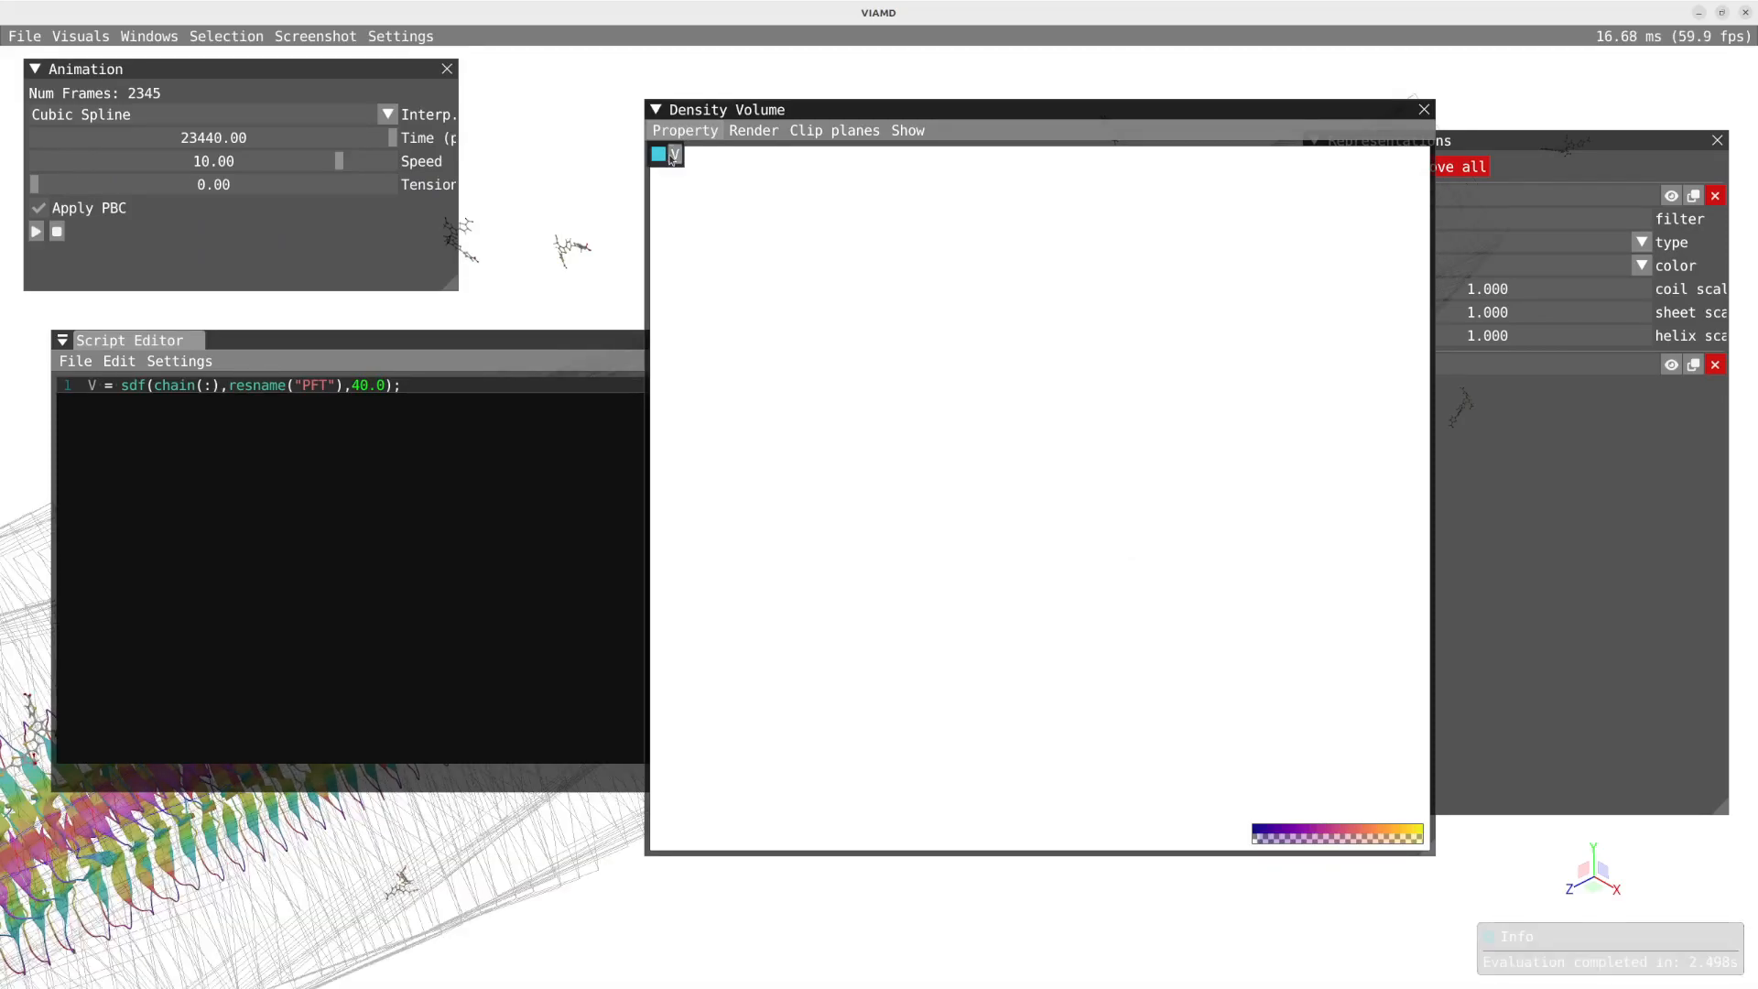
pyautogui.click(670, 156)
# Step: Show the density volume's reference structure as Cartoon, colored by Res Idx
pyautogui.scroll(-8, 816, 447)
pyautogui.moveTo(814, 461); pyautogui.dragTo(1029, 496)
pyautogui.scroll(-3, 1029, 497)
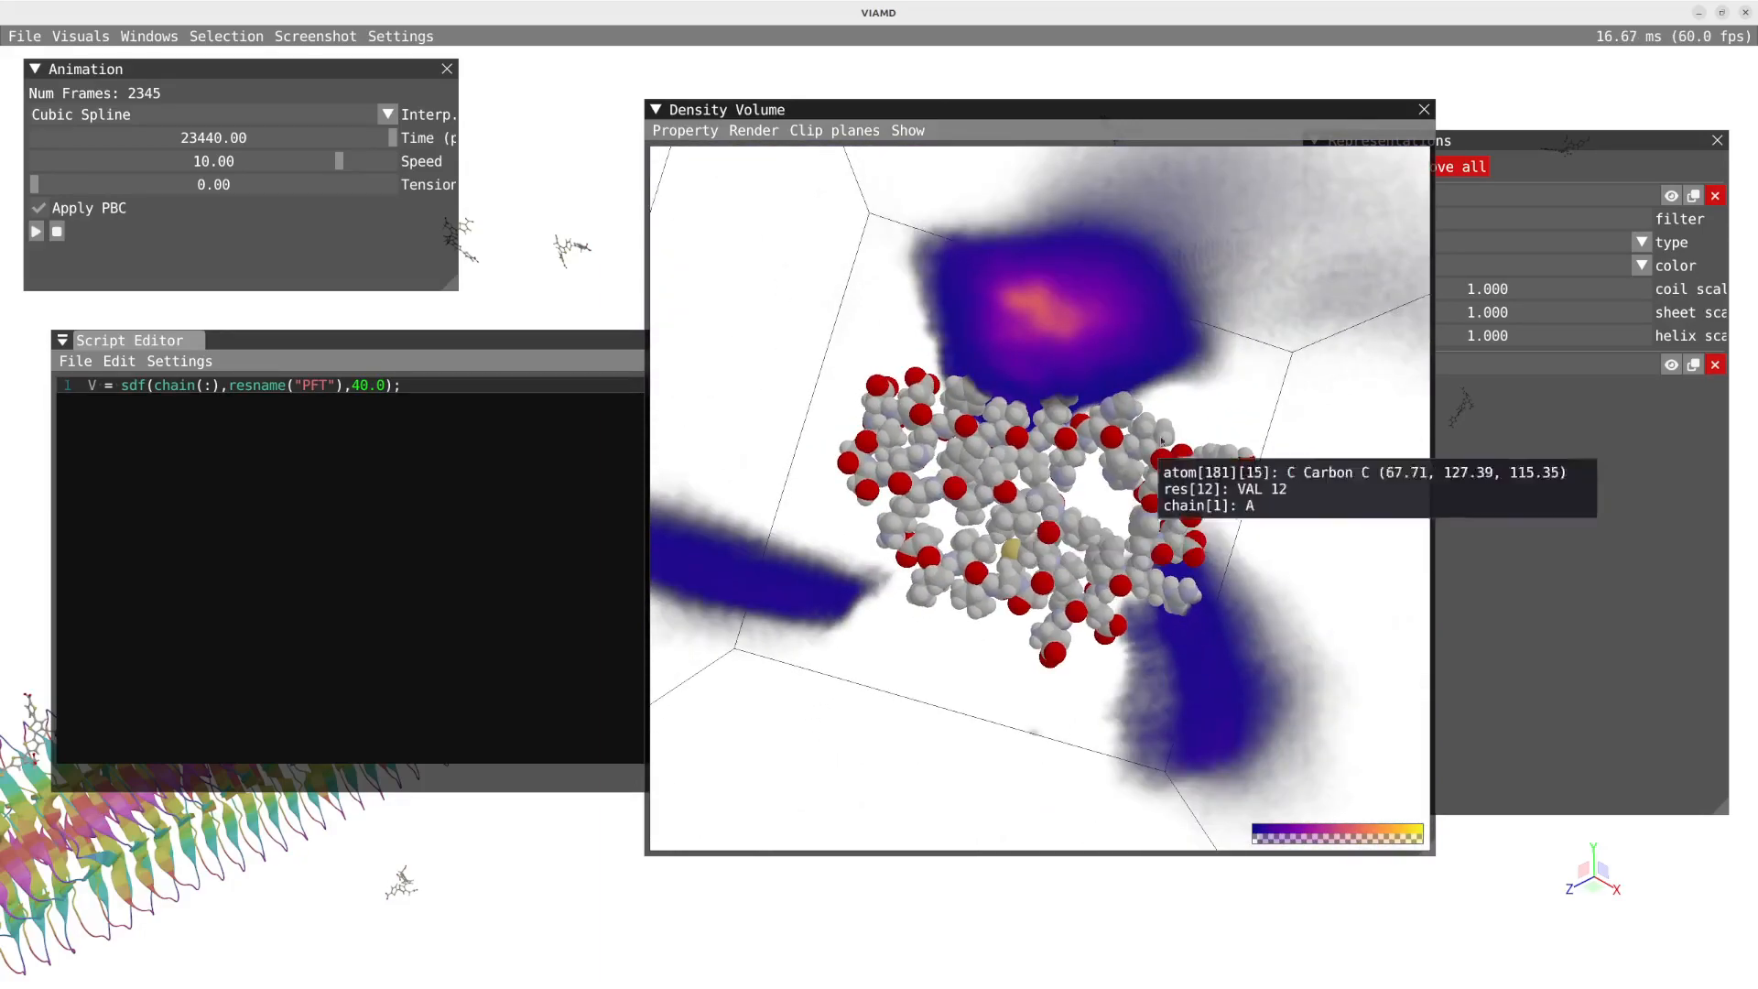
pyautogui.moveTo(1195, 368); pyautogui.dragTo(1119, 408)
pyautogui.moveTo(832, 572); pyautogui.dragTo(896, 621)
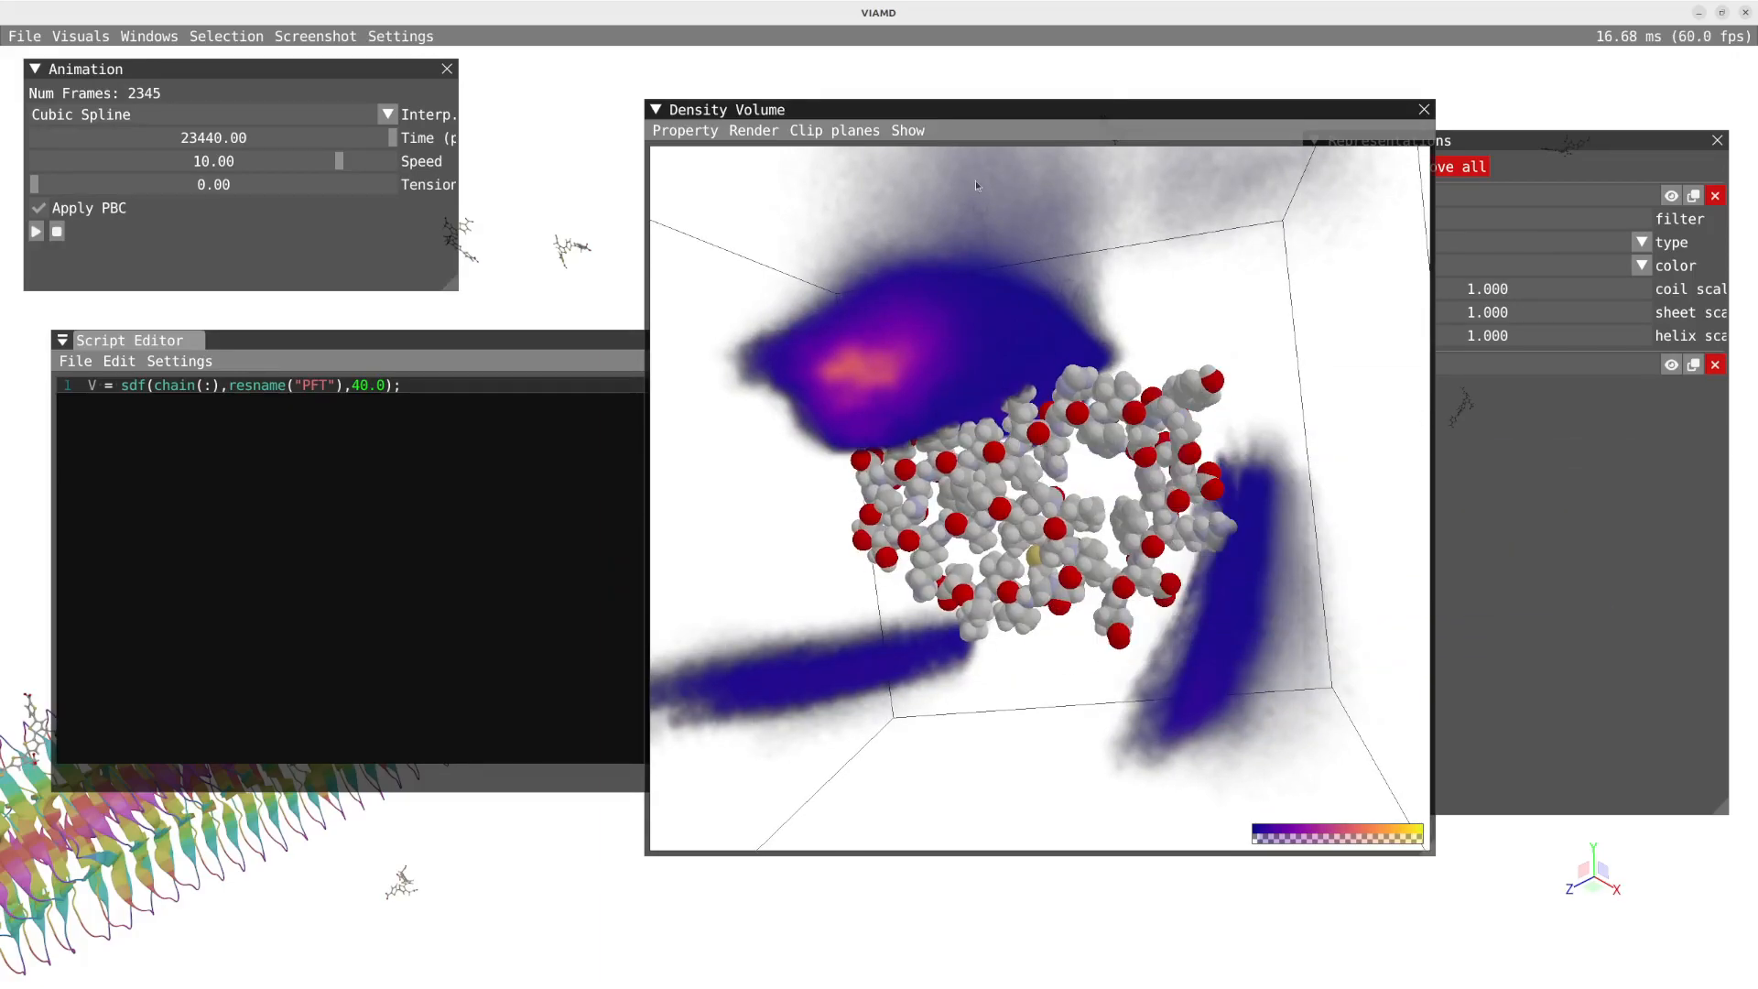
pyautogui.click(912, 130)
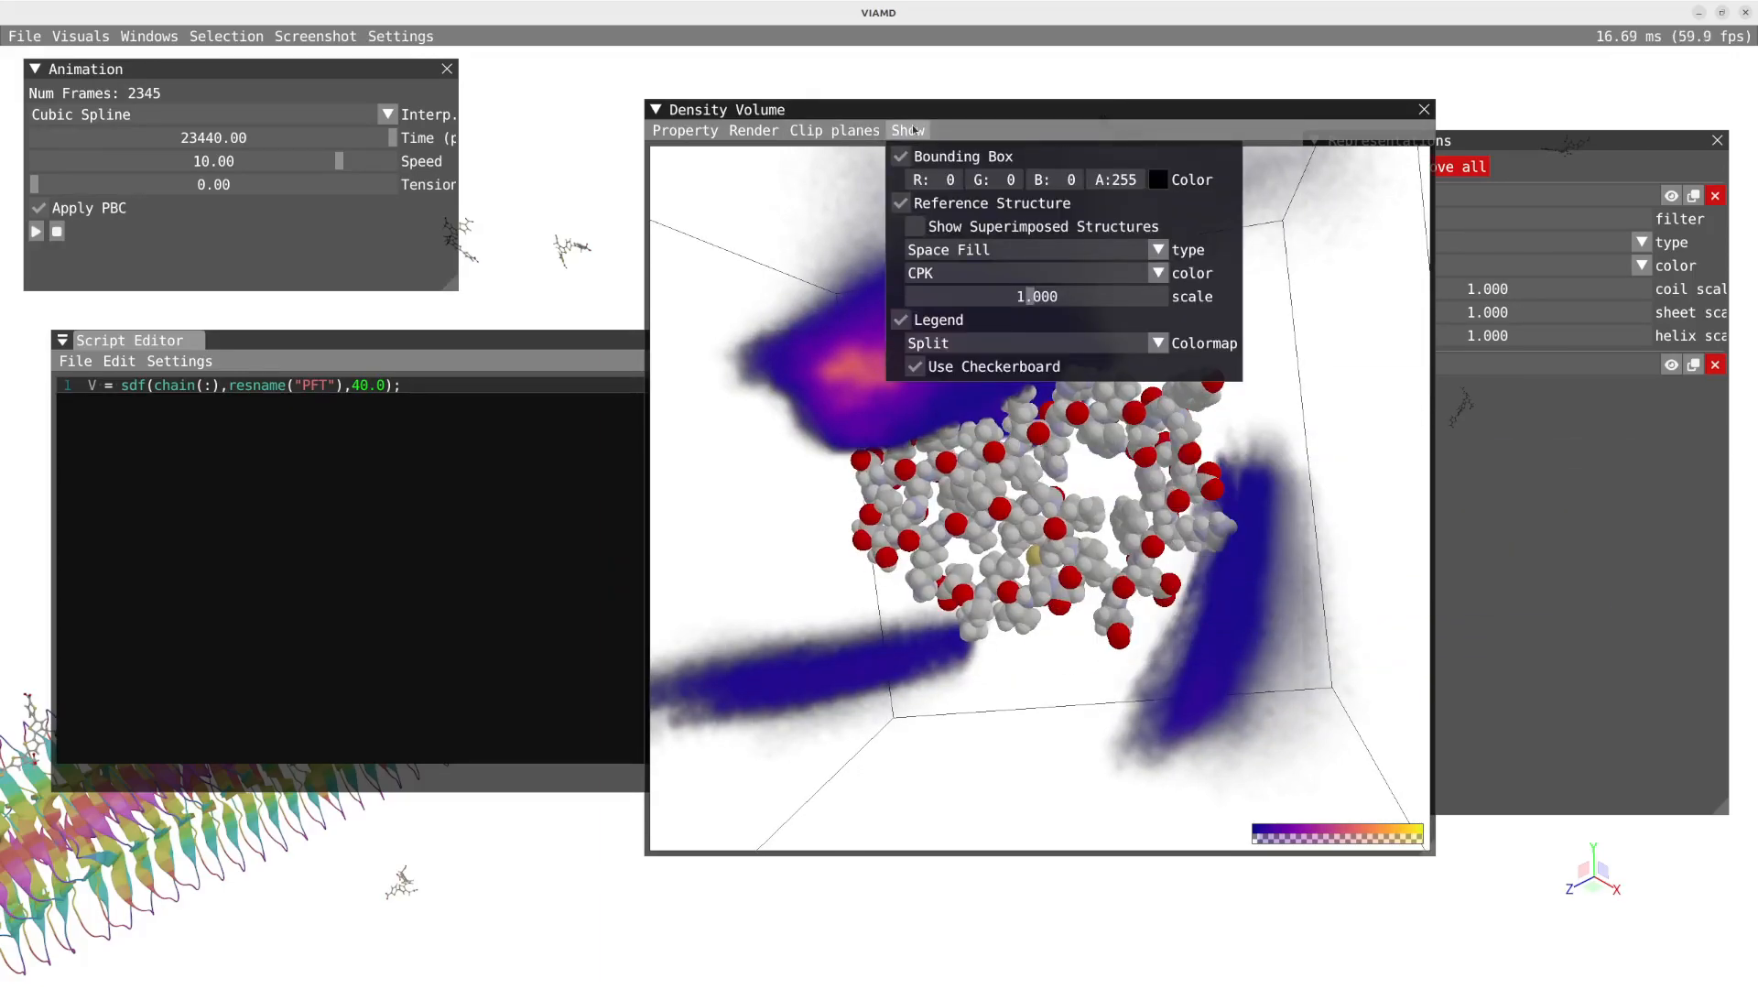
pyautogui.click(968, 252)
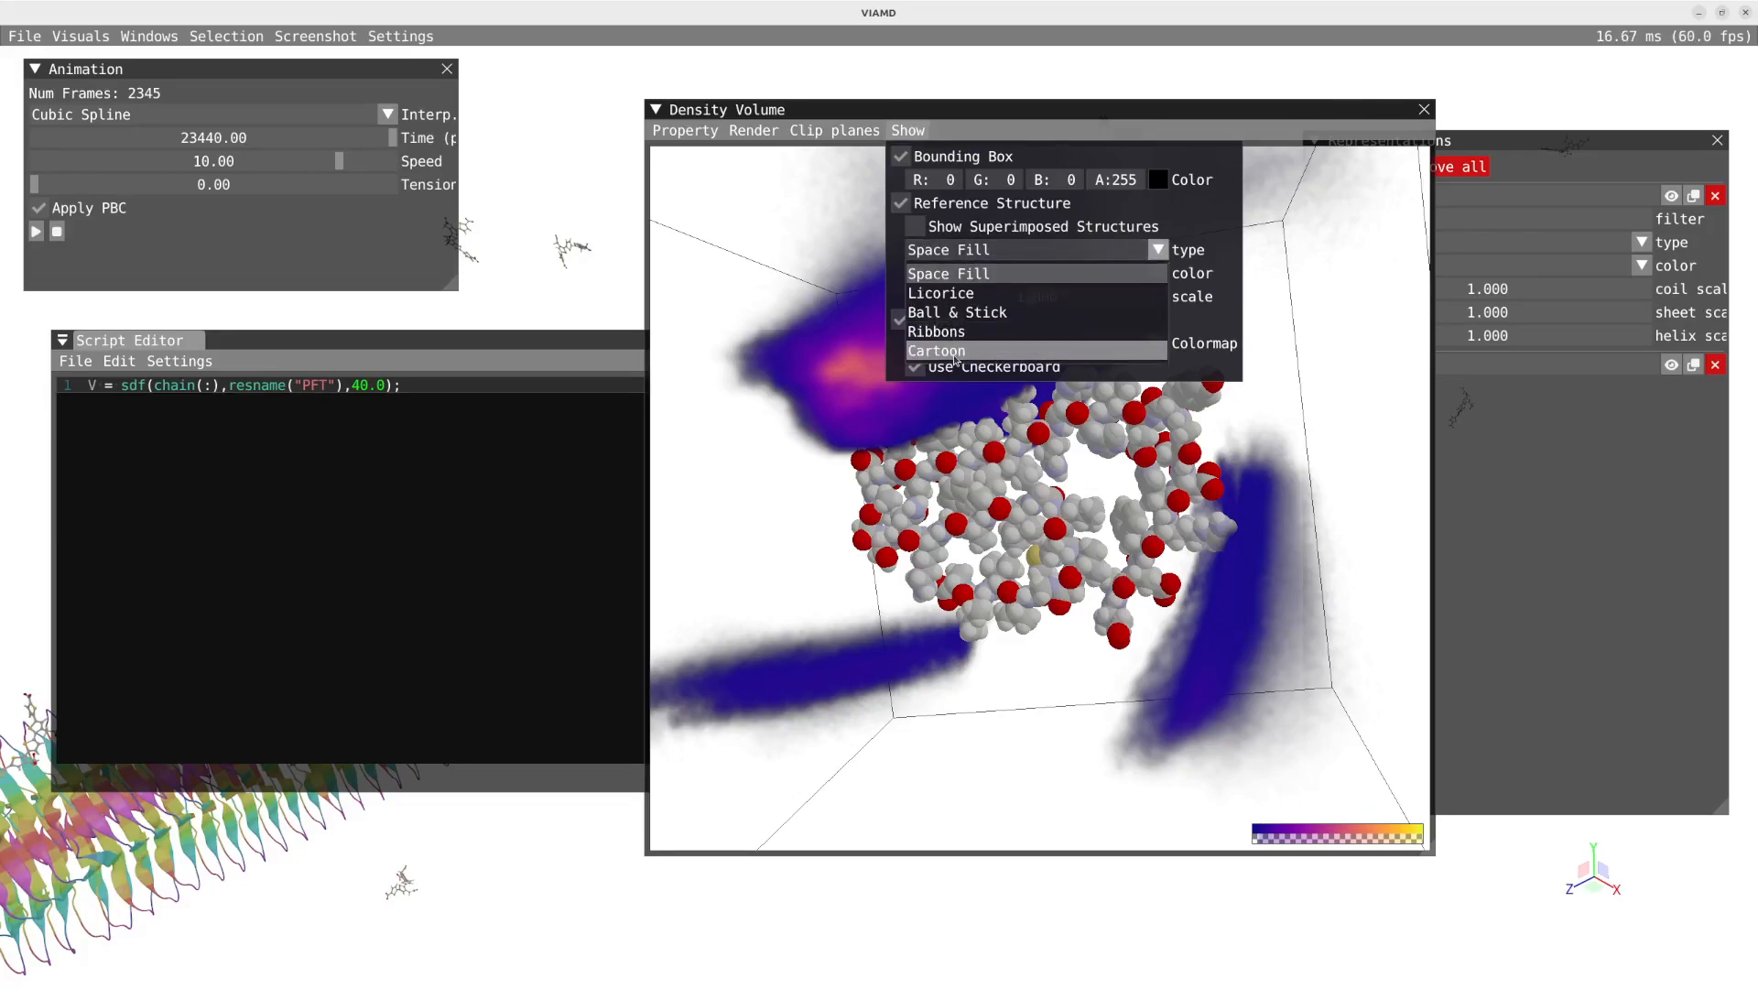
pyautogui.click(955, 352)
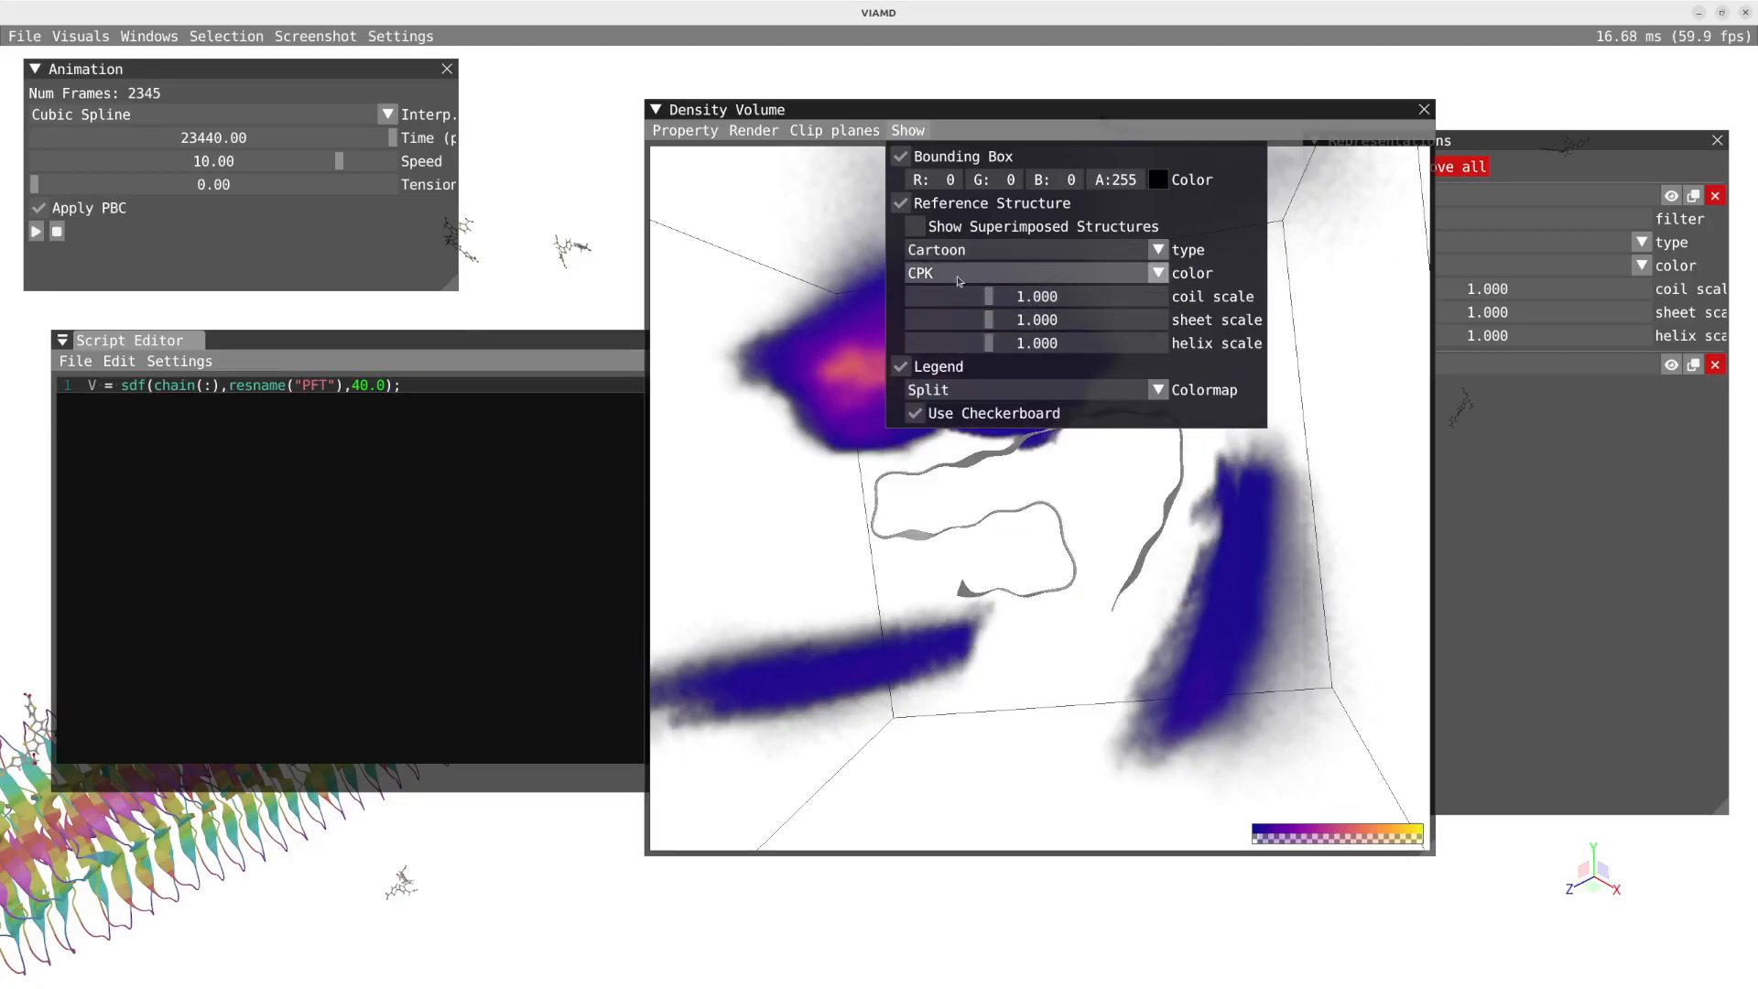
pyautogui.click(959, 275)
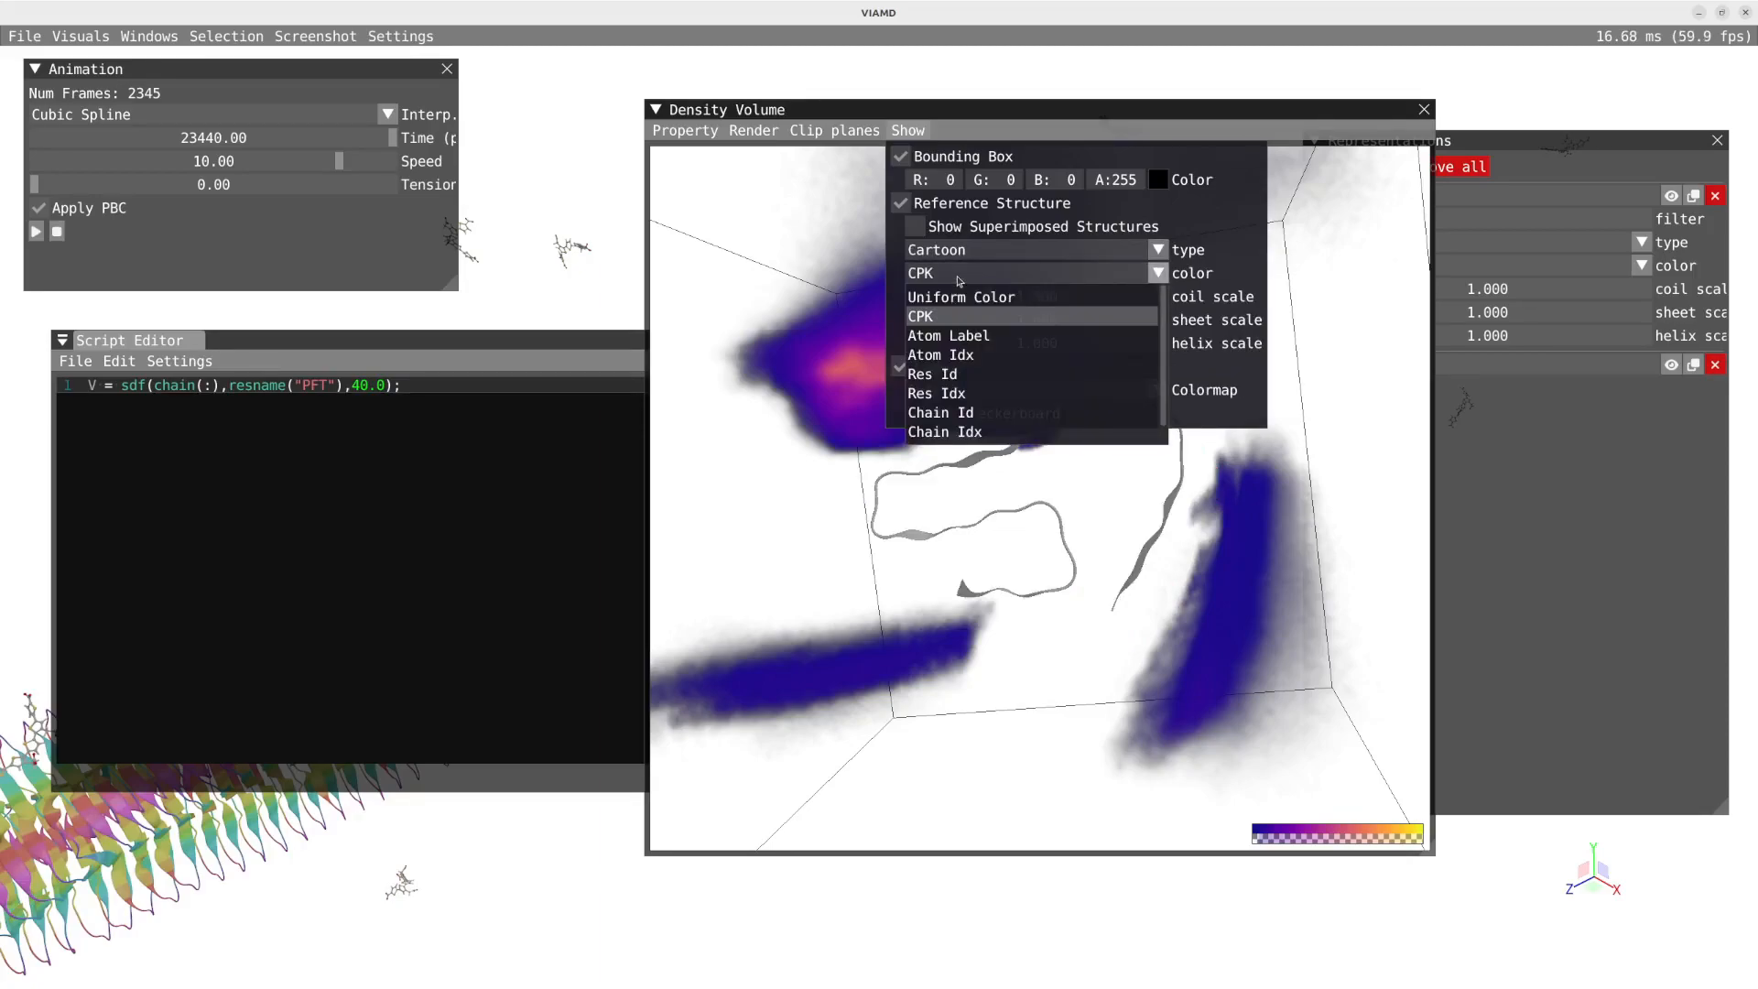
pyautogui.click(962, 394)
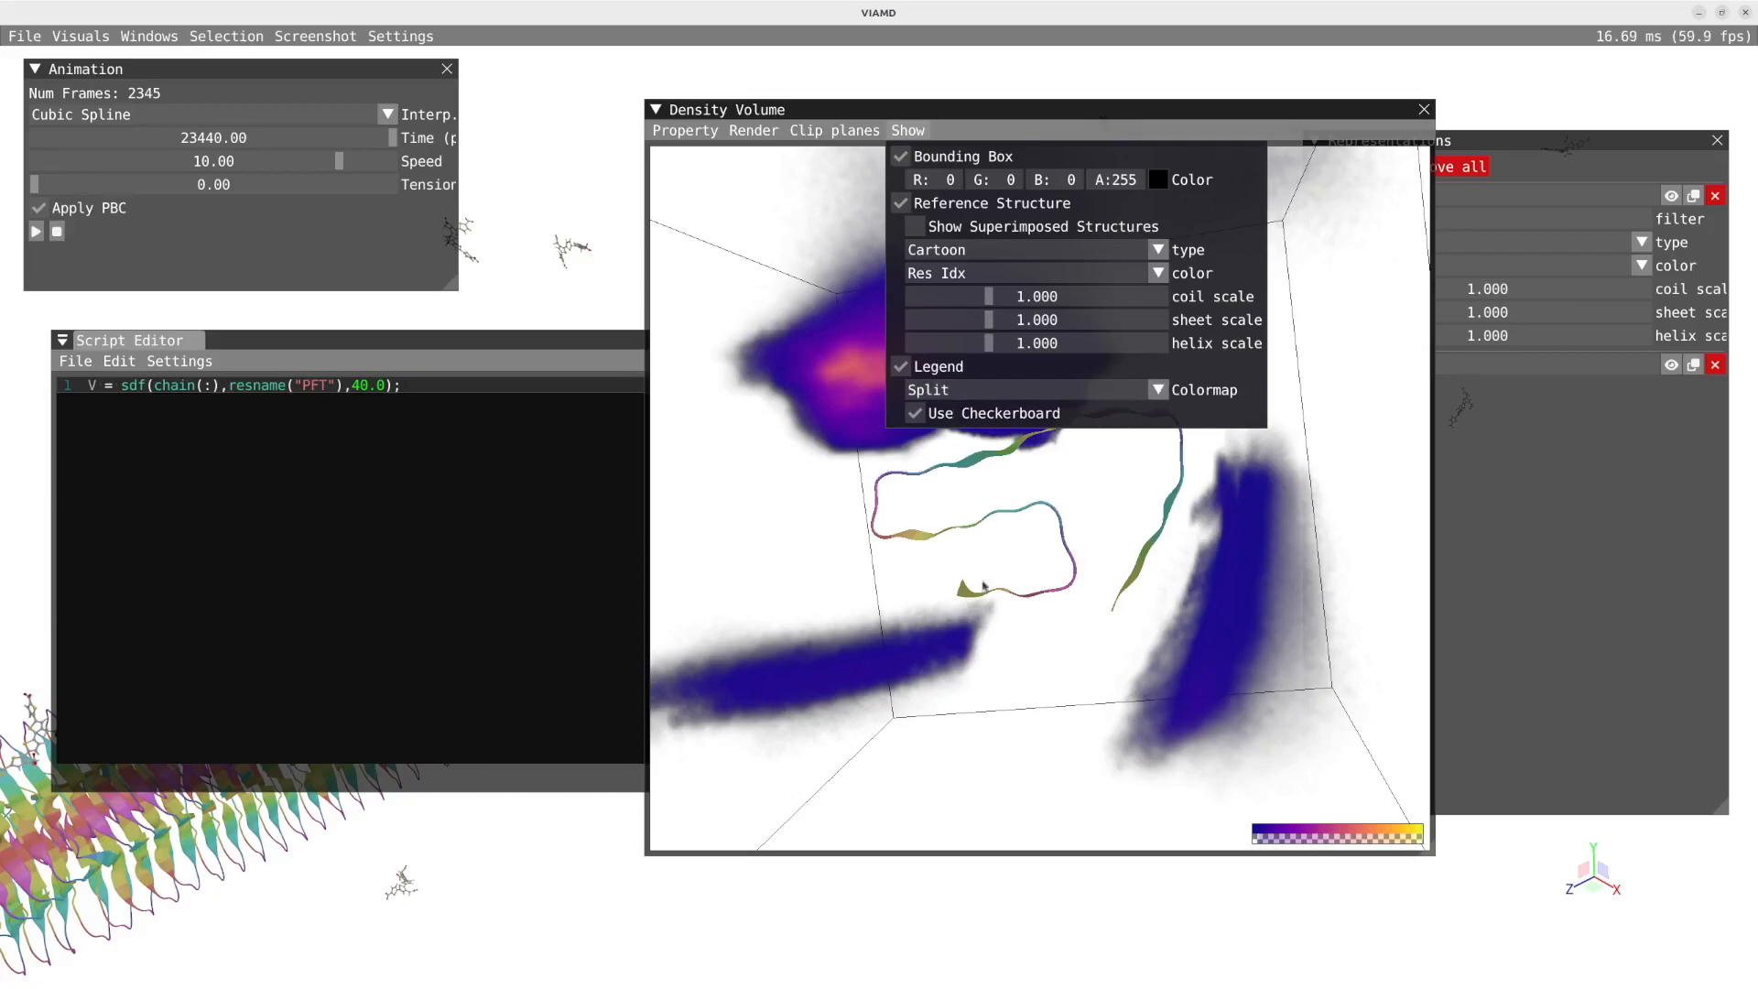
pyautogui.click(984, 616)
# Step: Show the superimposed reference structures in the density volume
pyautogui.moveTo(971, 428); pyautogui.dragTo(1028, 425)
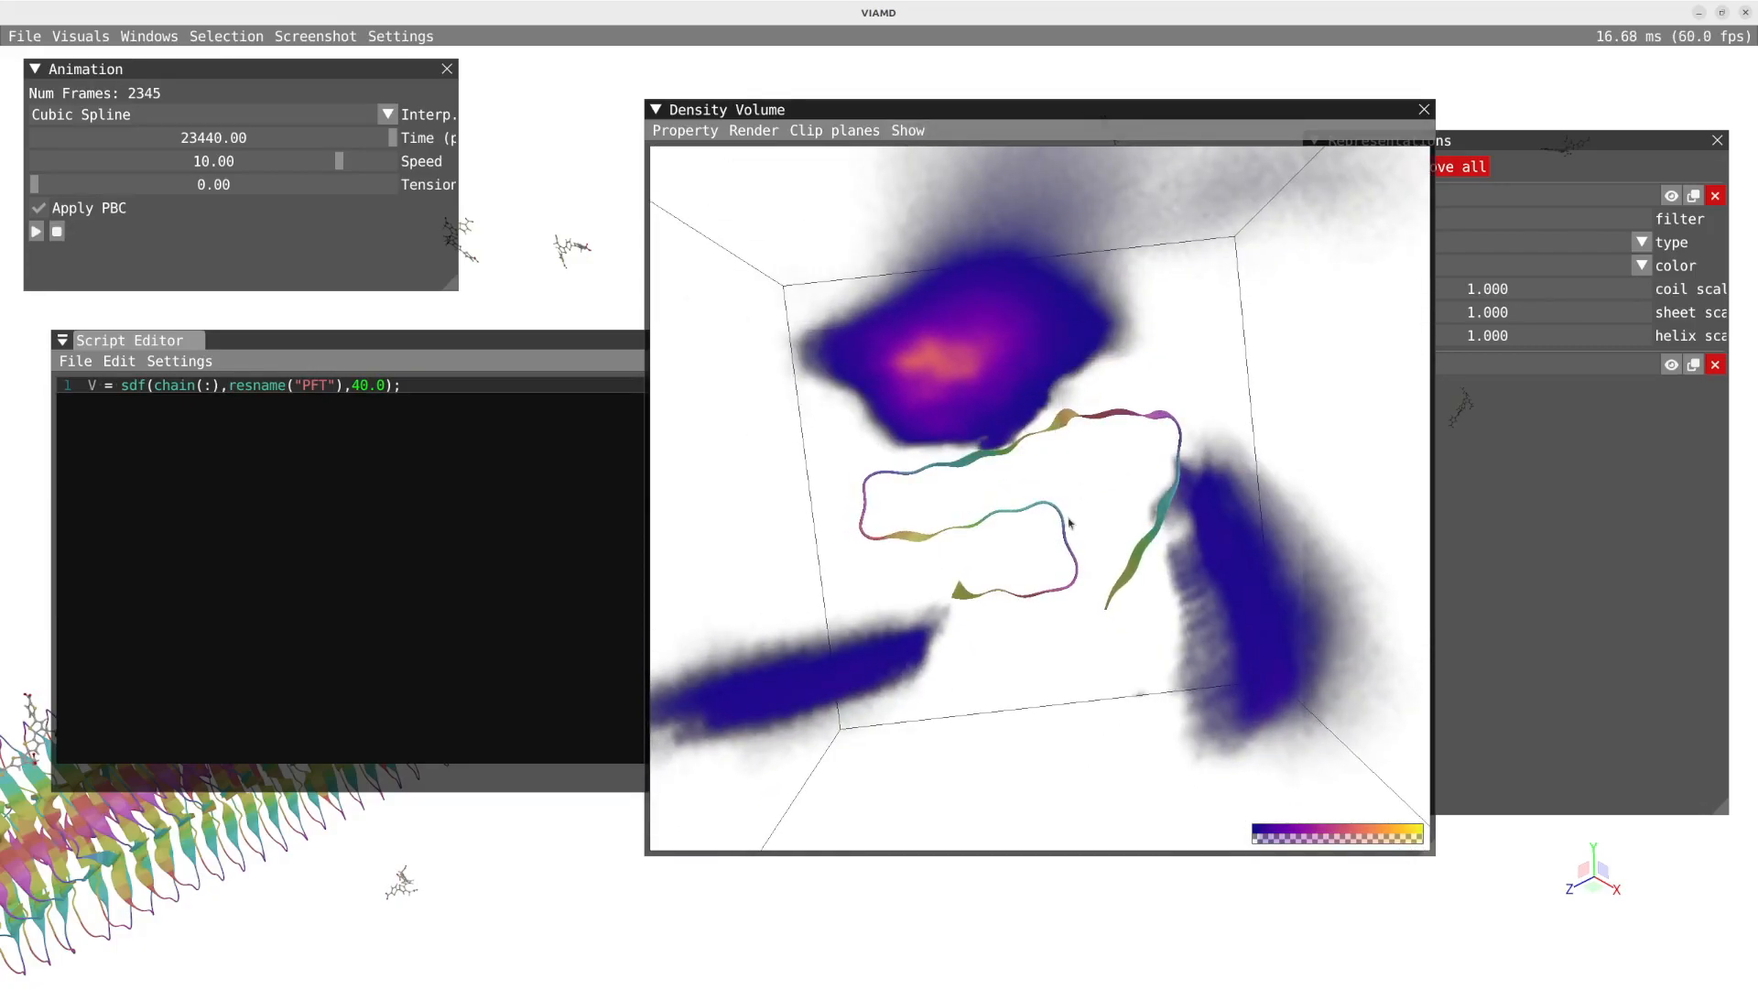
pyautogui.scroll(5, 1072, 510)
pyautogui.click(768, 133)
pyautogui.click(921, 130)
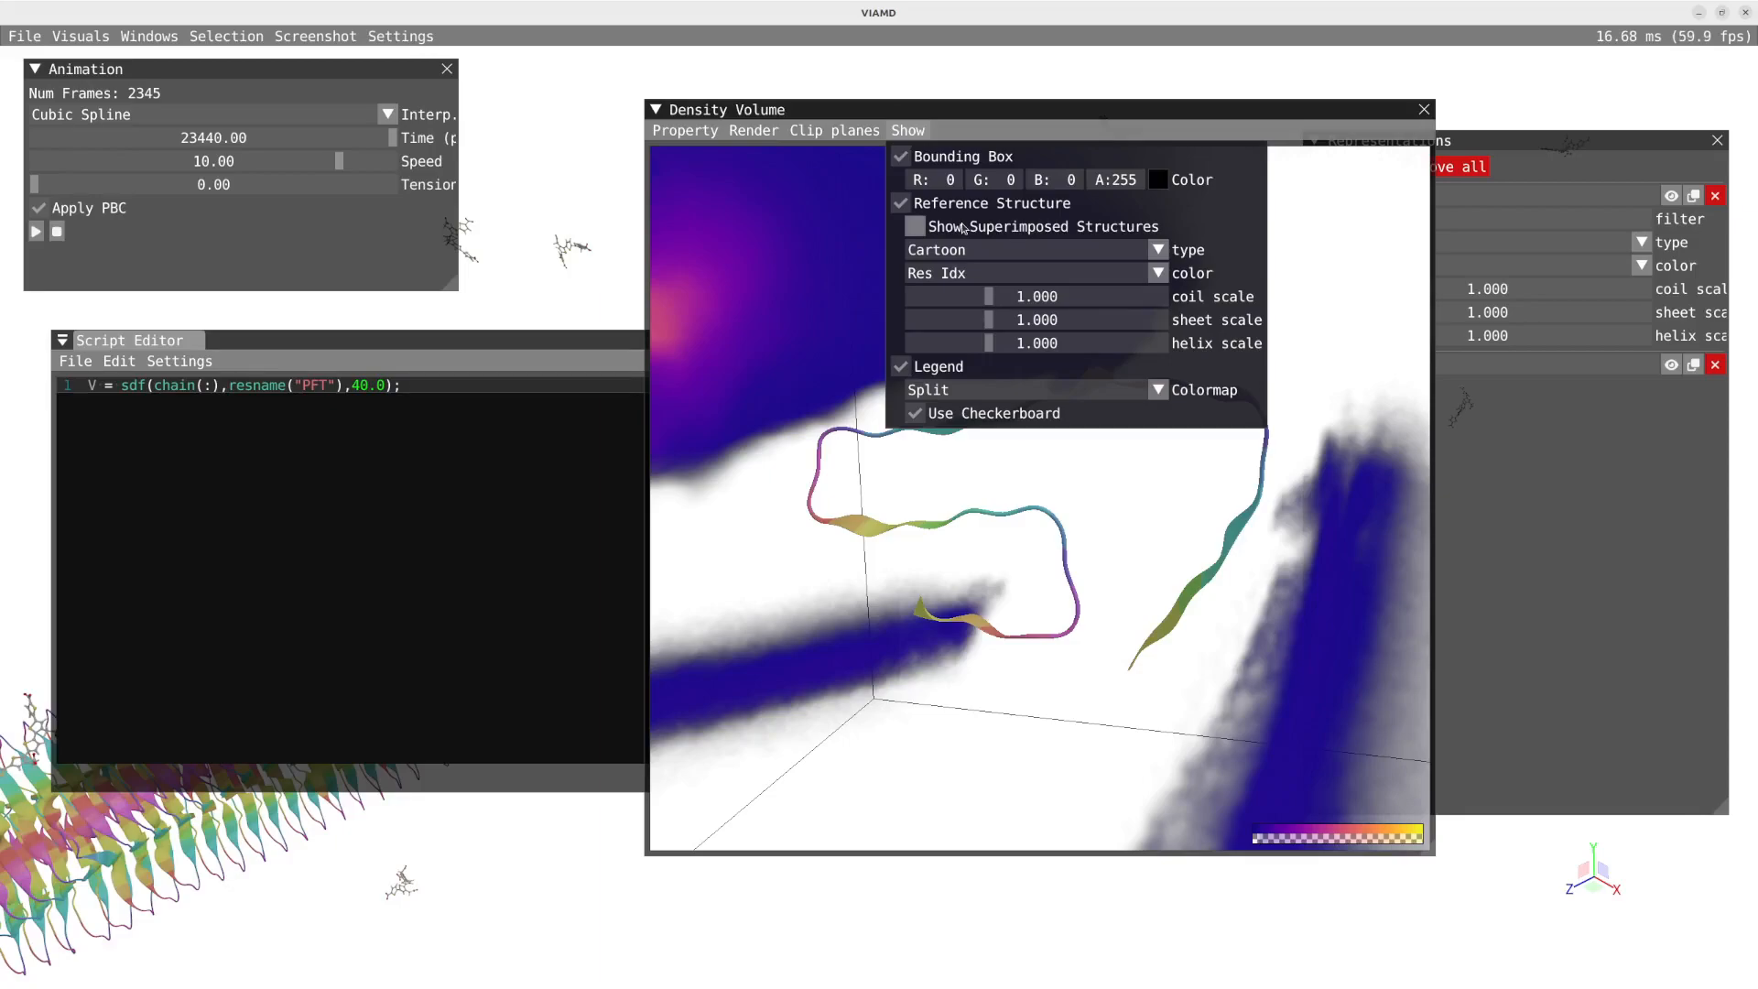
pyautogui.click(965, 228)
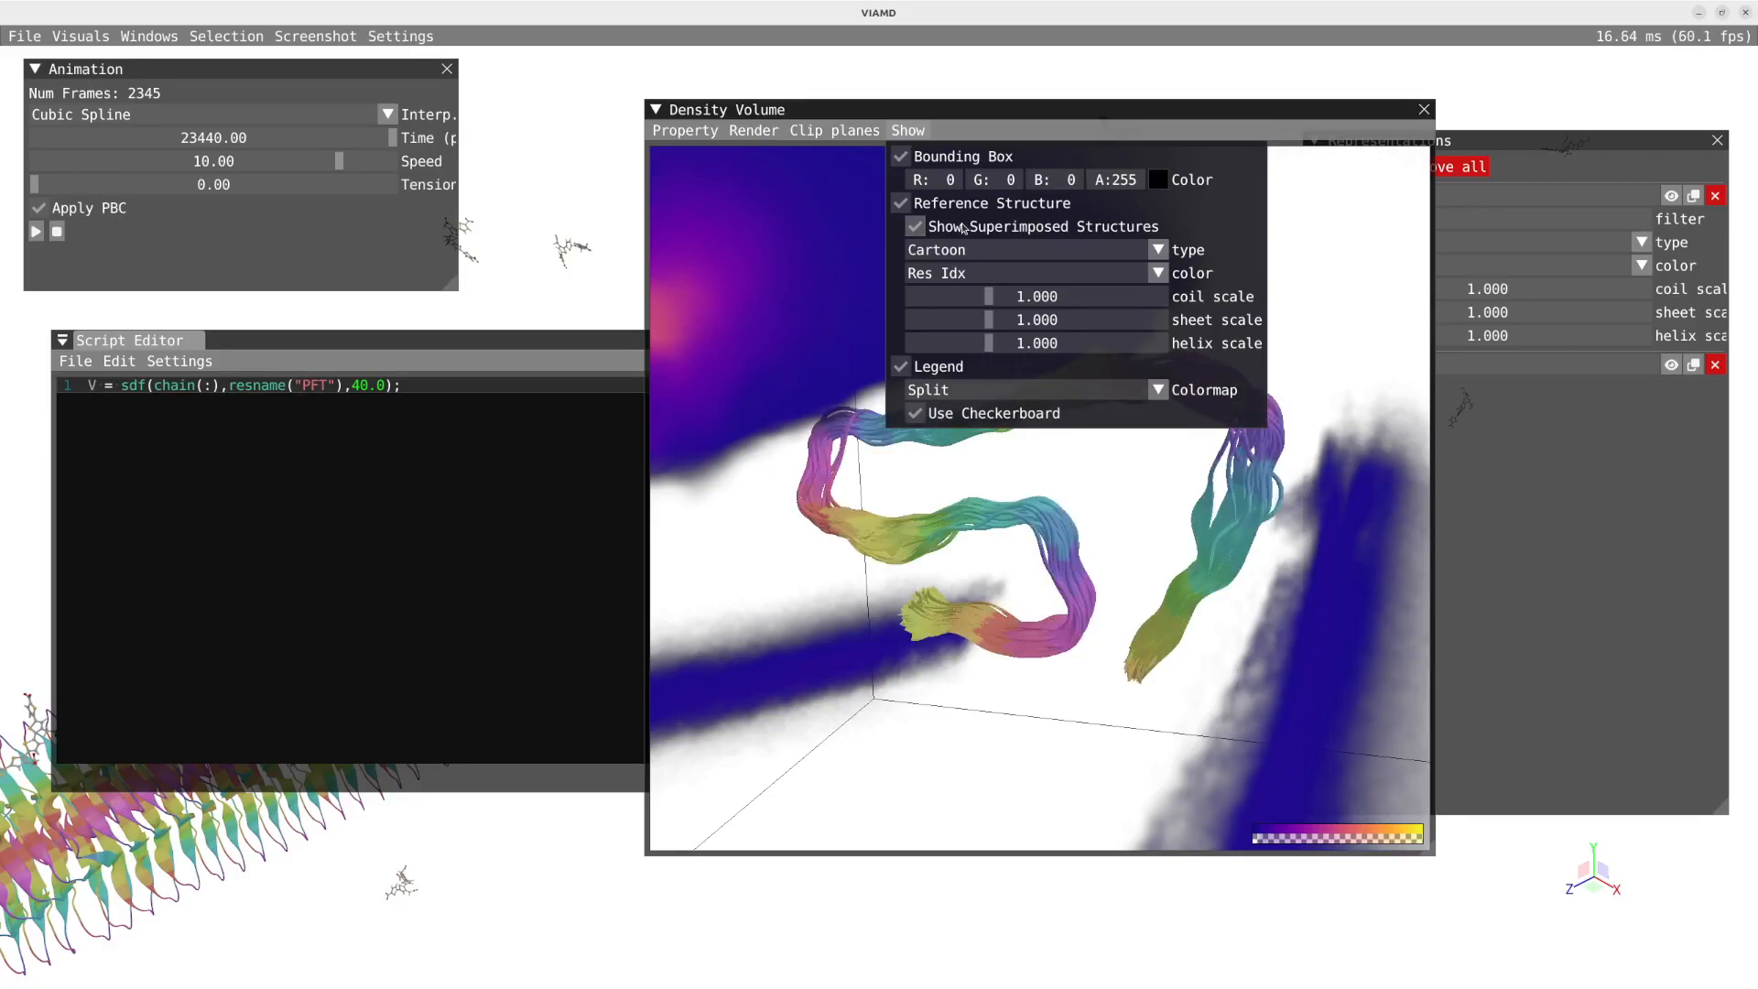
pyautogui.click(904, 531)
pyautogui.moveTo(905, 536); pyautogui.dragTo(852, 275)
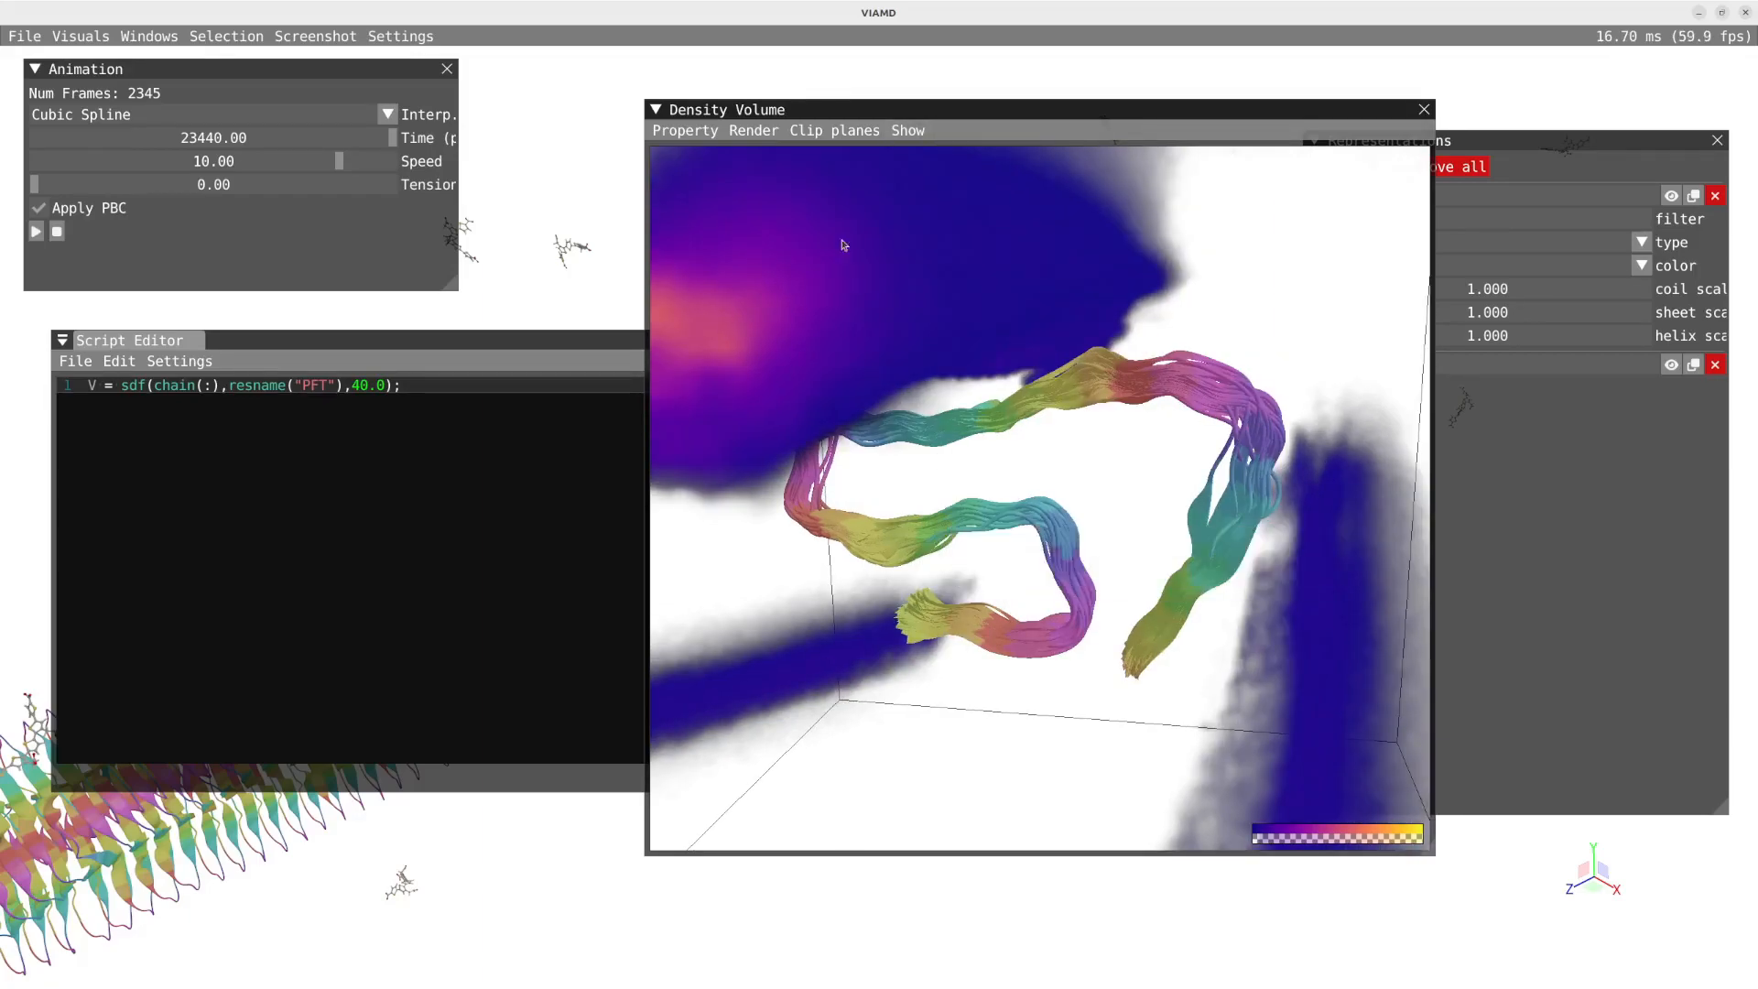
# Step: Color the superimposed reference structures by Chain Idx
pyautogui.click(908, 133)
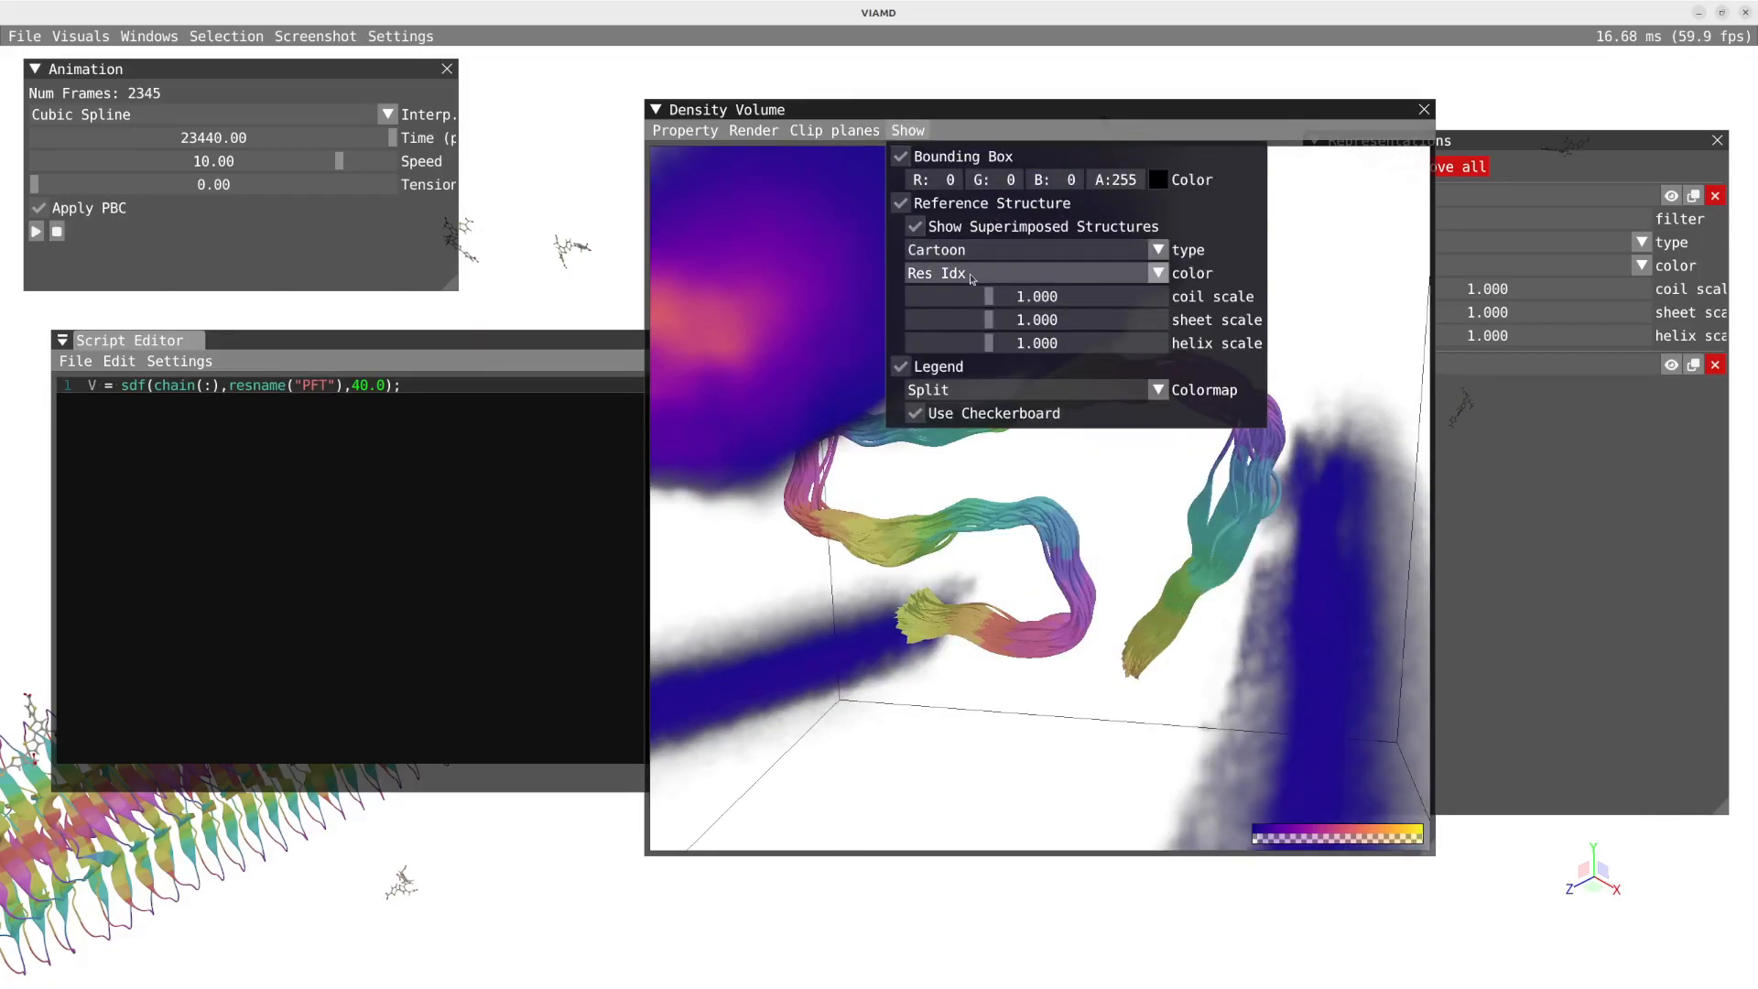
pyautogui.click(972, 272)
pyautogui.click(977, 413)
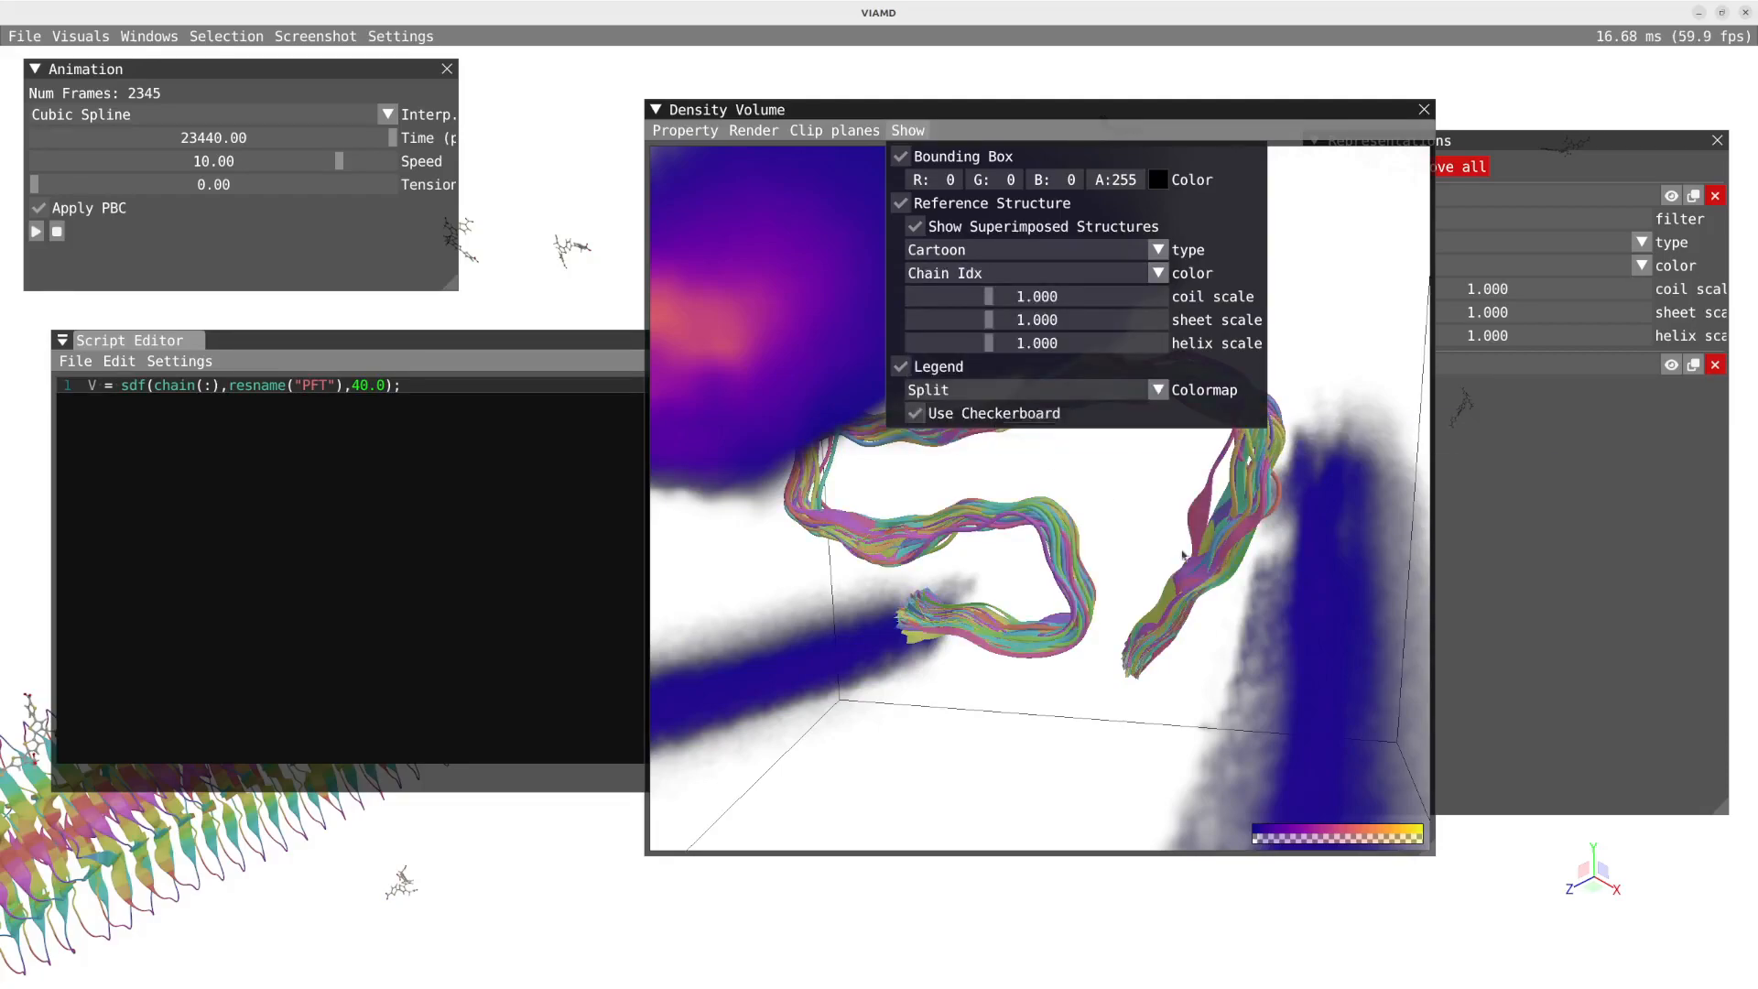
pyautogui.doubleClick(1000, 498)
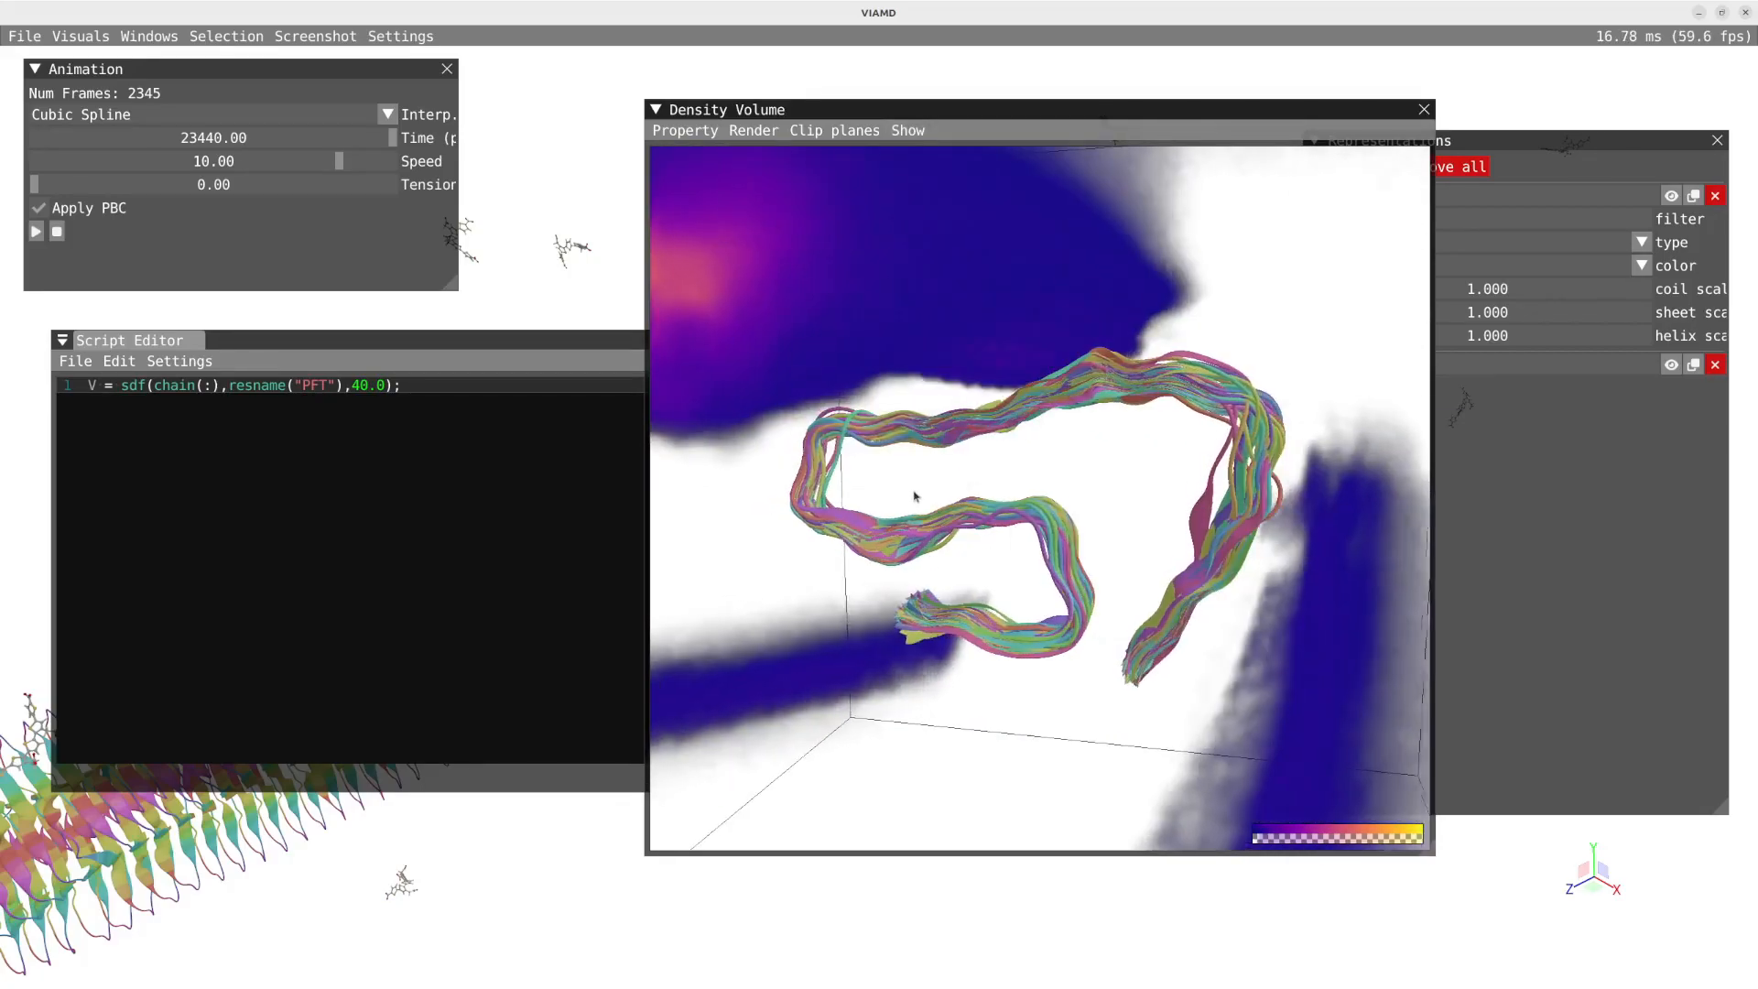
pyautogui.moveTo(1191, 561); pyautogui.dragTo(858, 239)
# Step: Clip the density volume along z to the range 0.378 to 0.606 and inspect the slice from several angles
pyautogui.click(838, 133)
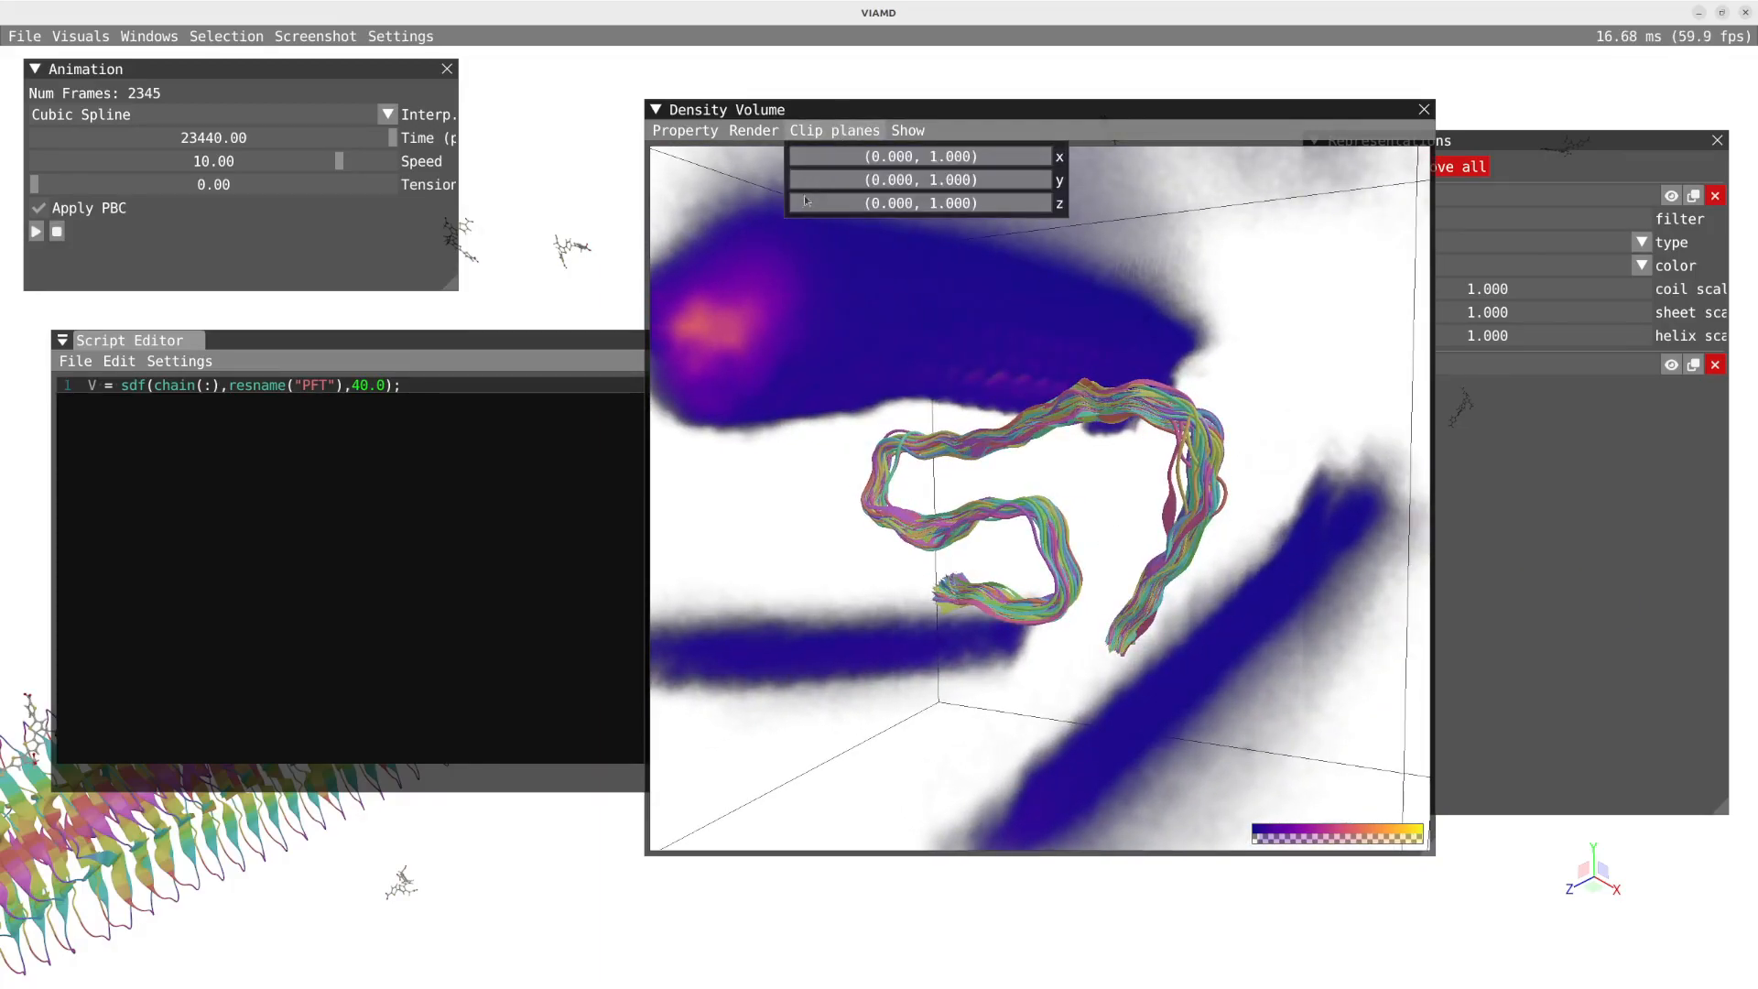
pyautogui.moveTo(798, 208); pyautogui.dragTo(891, 210)
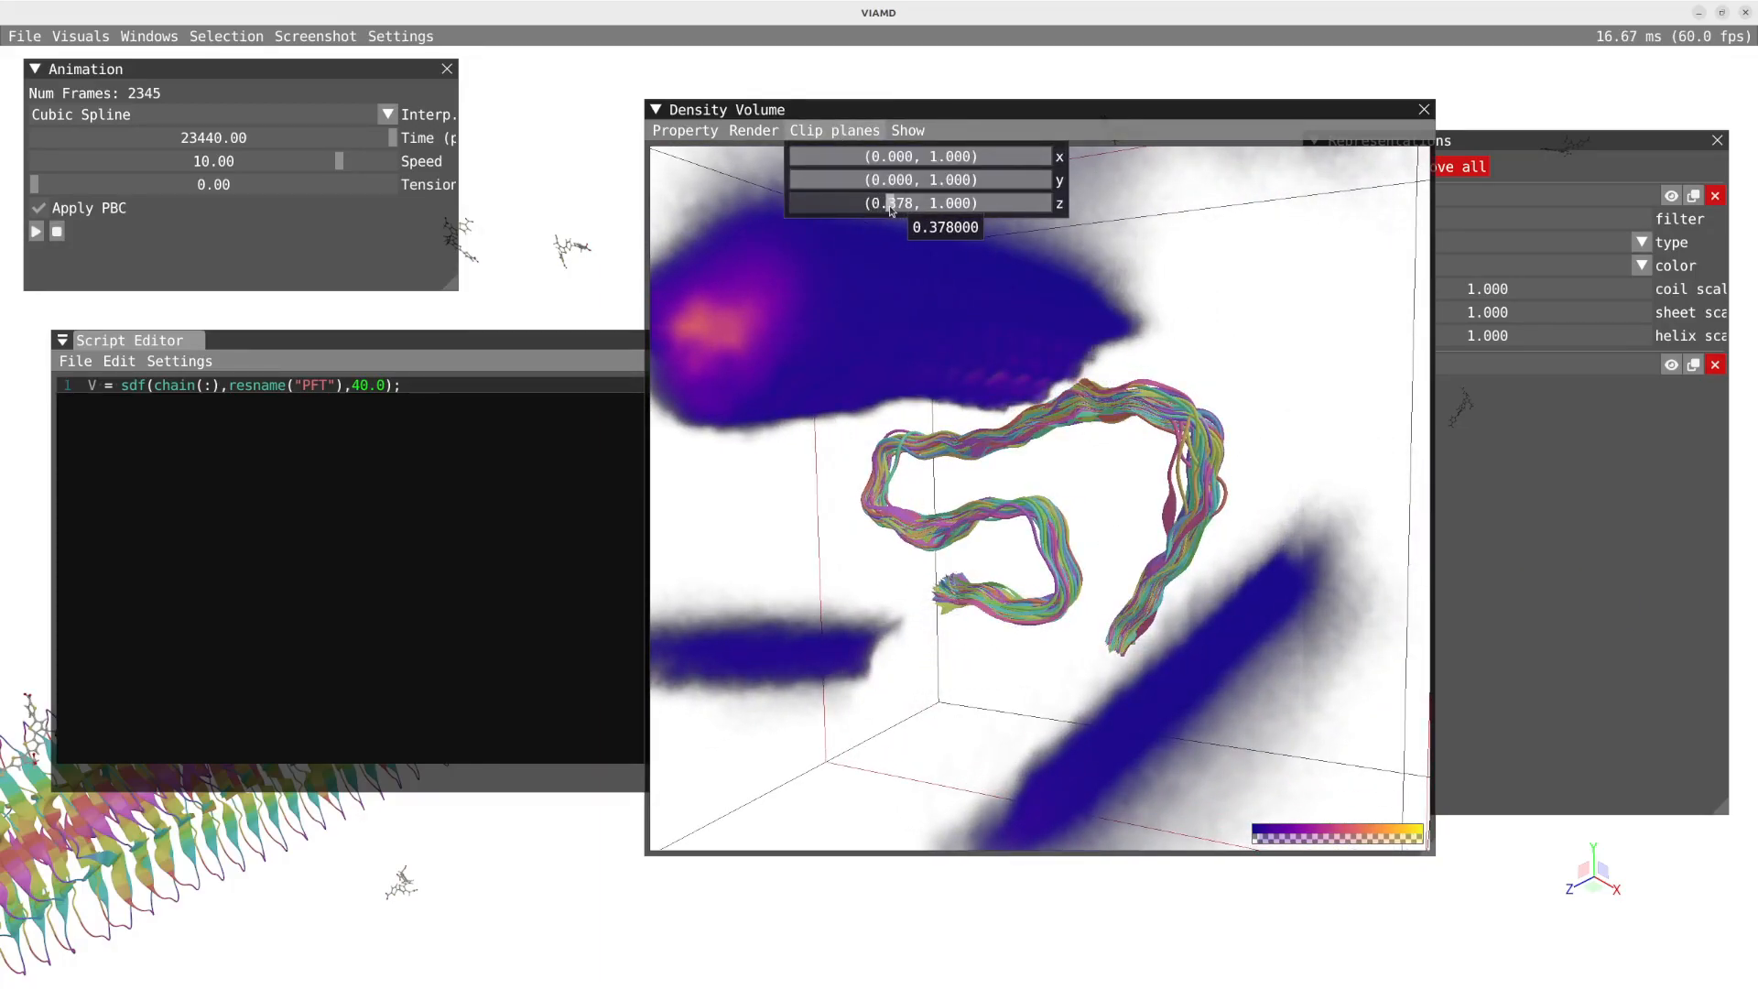
pyautogui.moveTo(1047, 205); pyautogui.dragTo(949, 202)
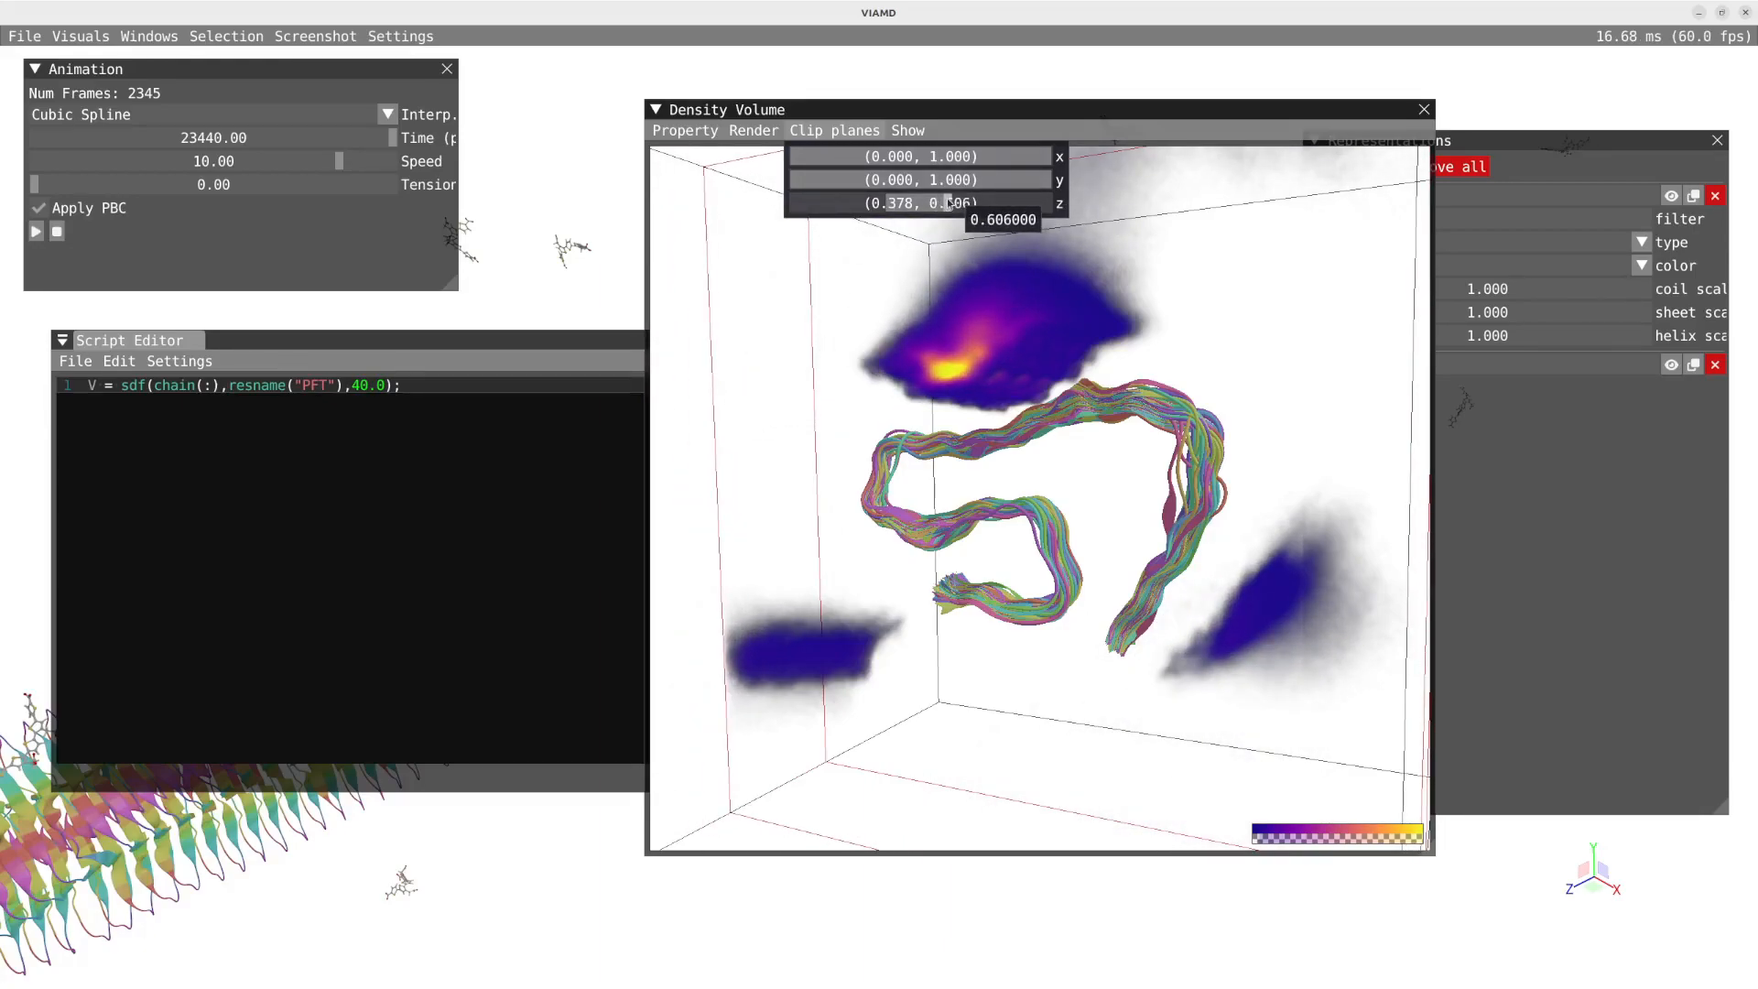
pyautogui.moveTo(771, 473); pyautogui.dragTo(1122, 505)
pyautogui.moveTo(975, 532); pyautogui.dragTo(805, 558)
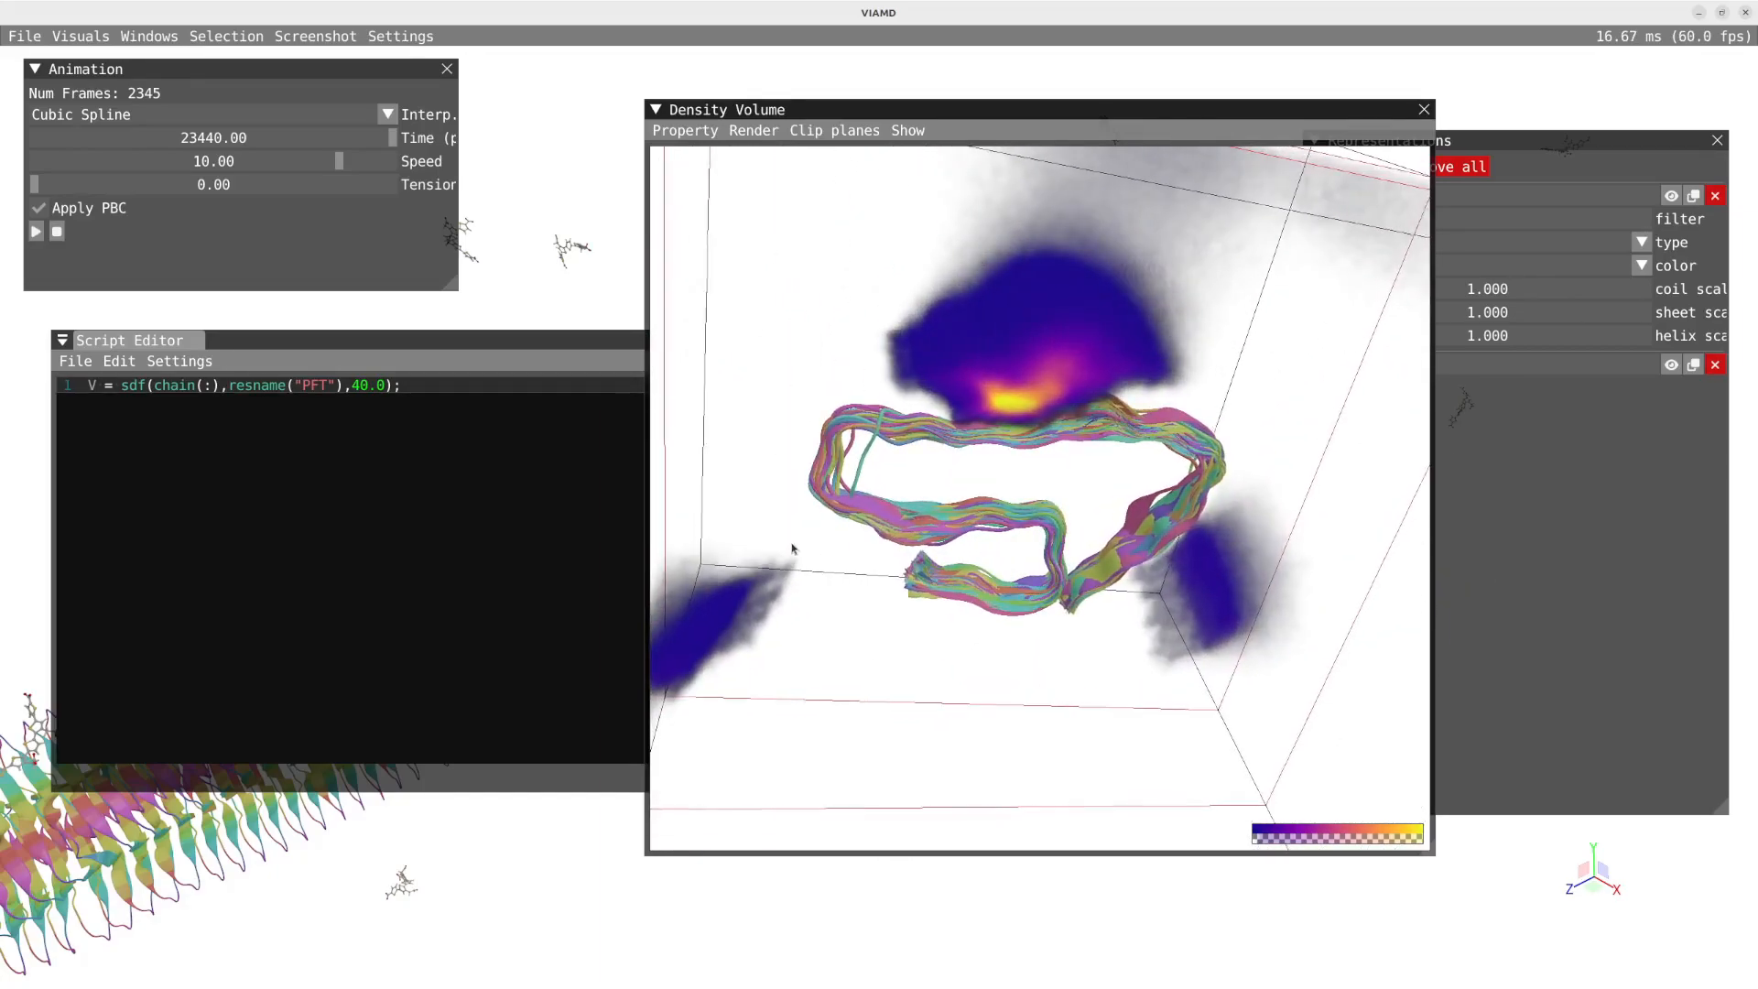
pyautogui.moveTo(1057, 539); pyautogui.dragTo(1370, 510)
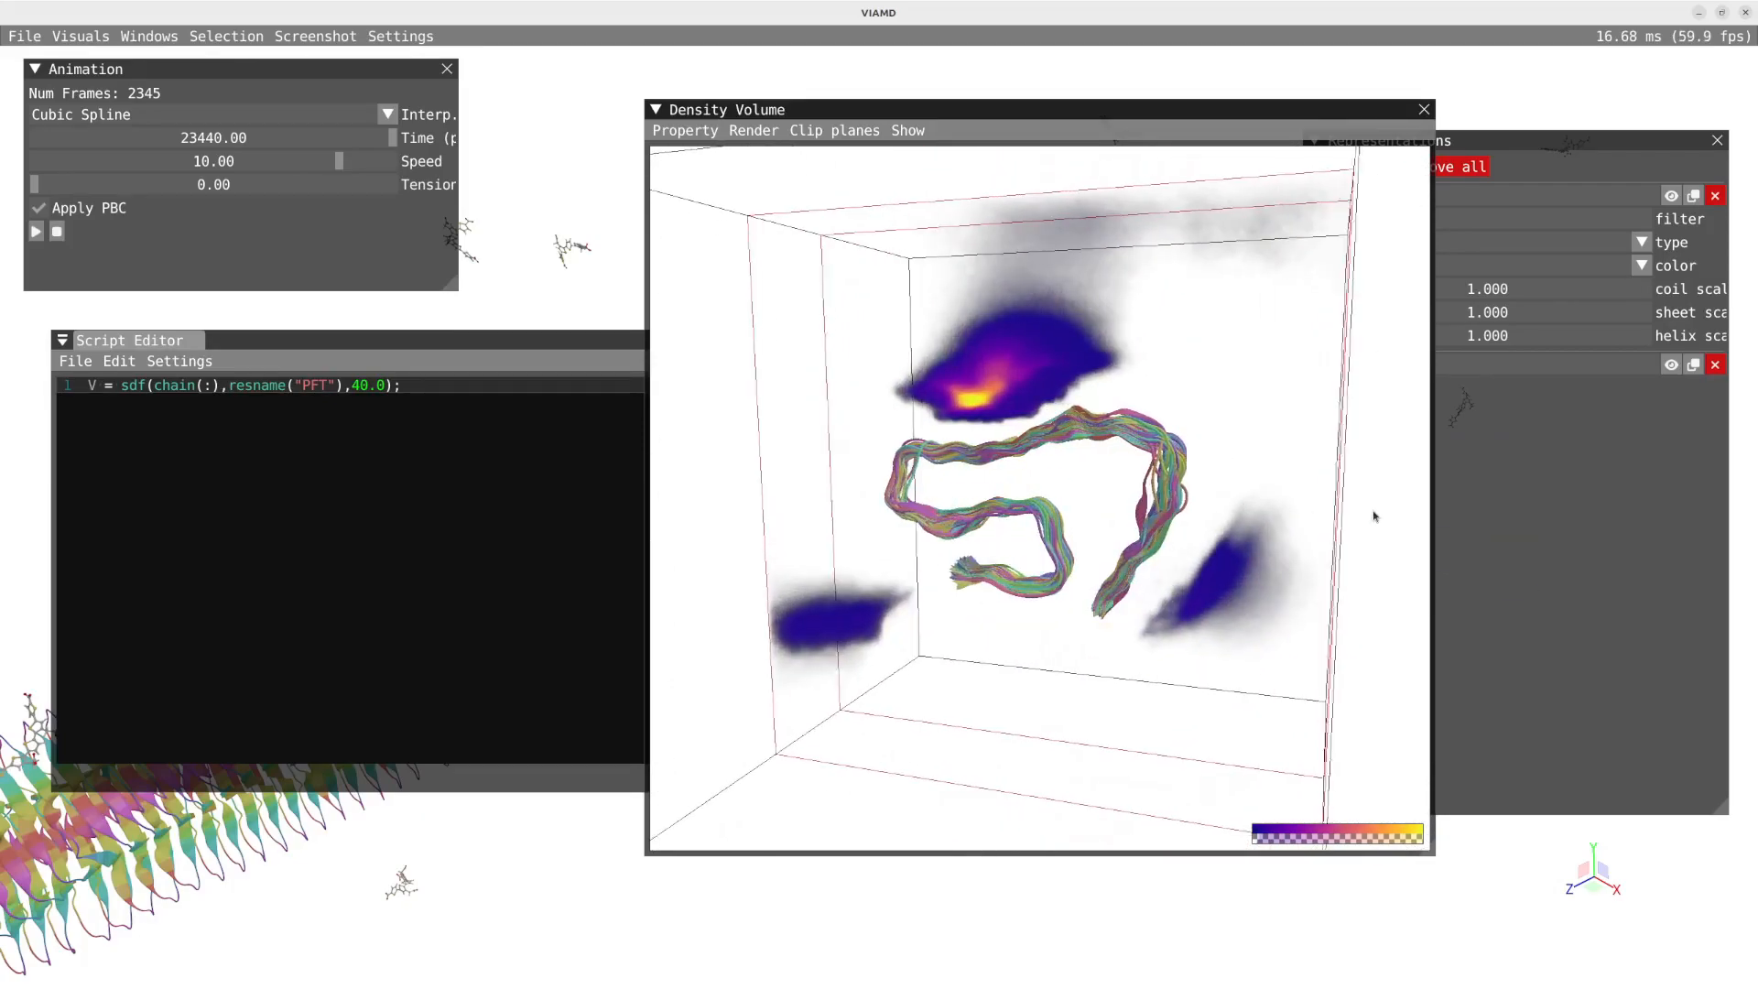
# Step: Replace direct volume rendering of the density with two iso surfaces at levels 0.286 and 0.051
pyautogui.click(759, 130)
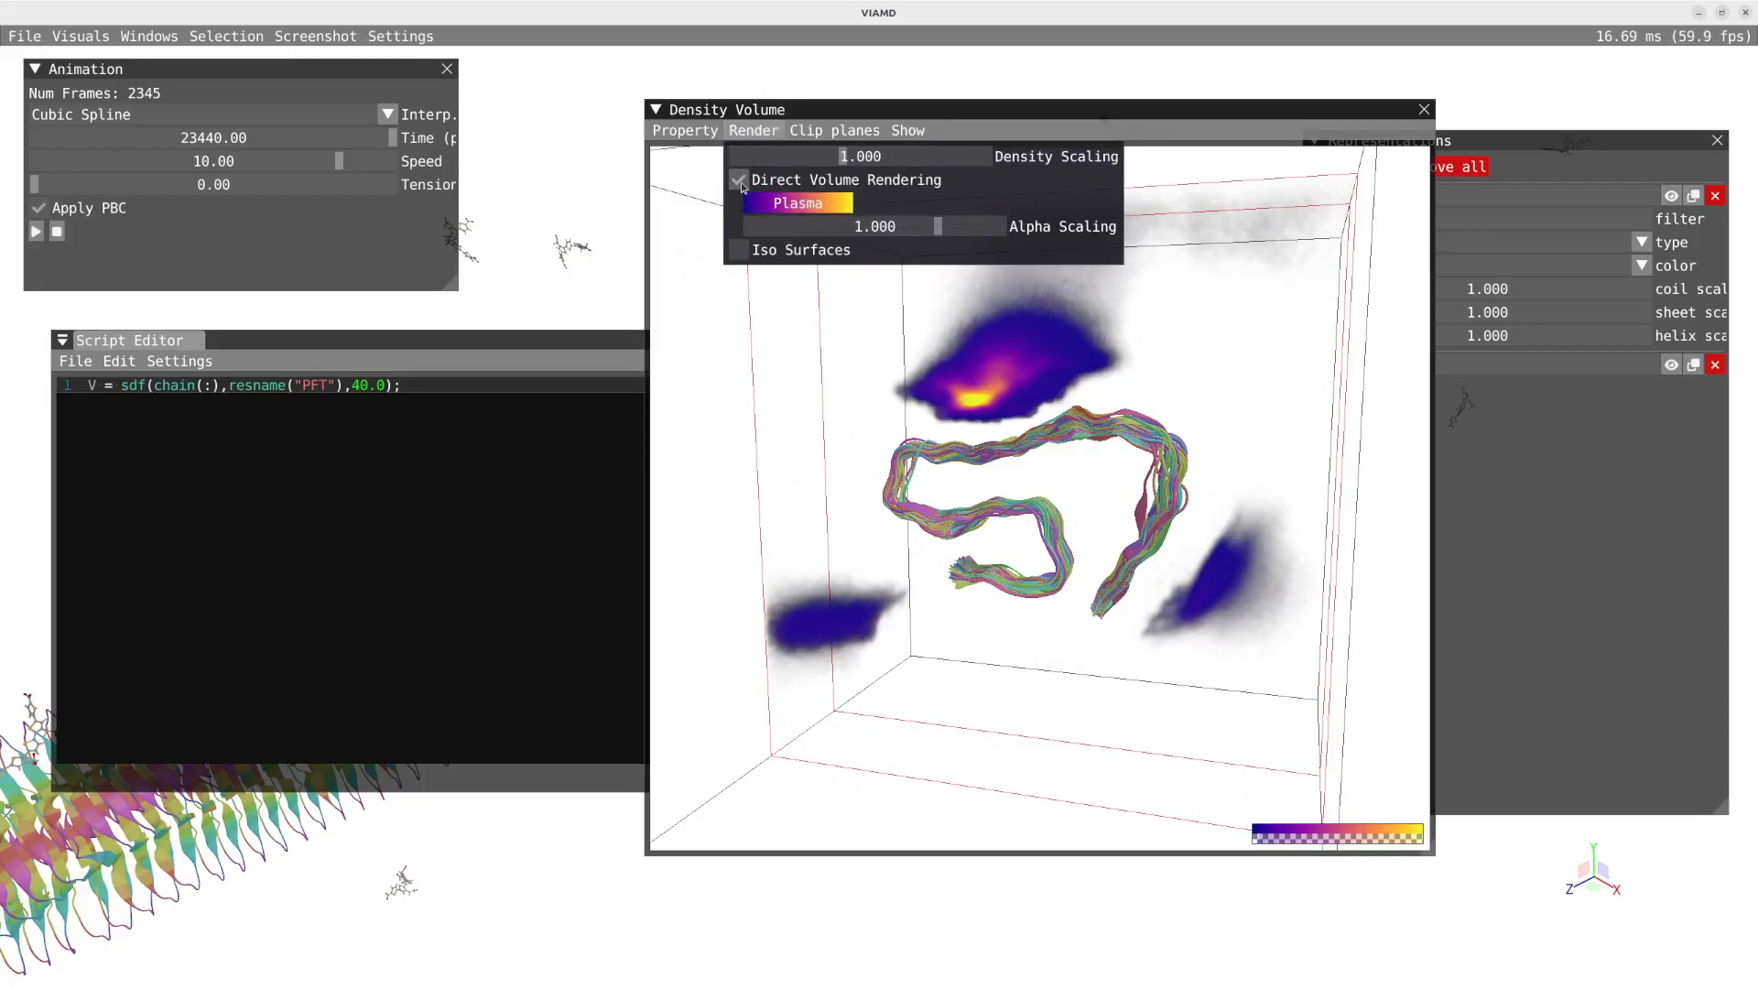
pyautogui.click(739, 181)
pyautogui.click(740, 203)
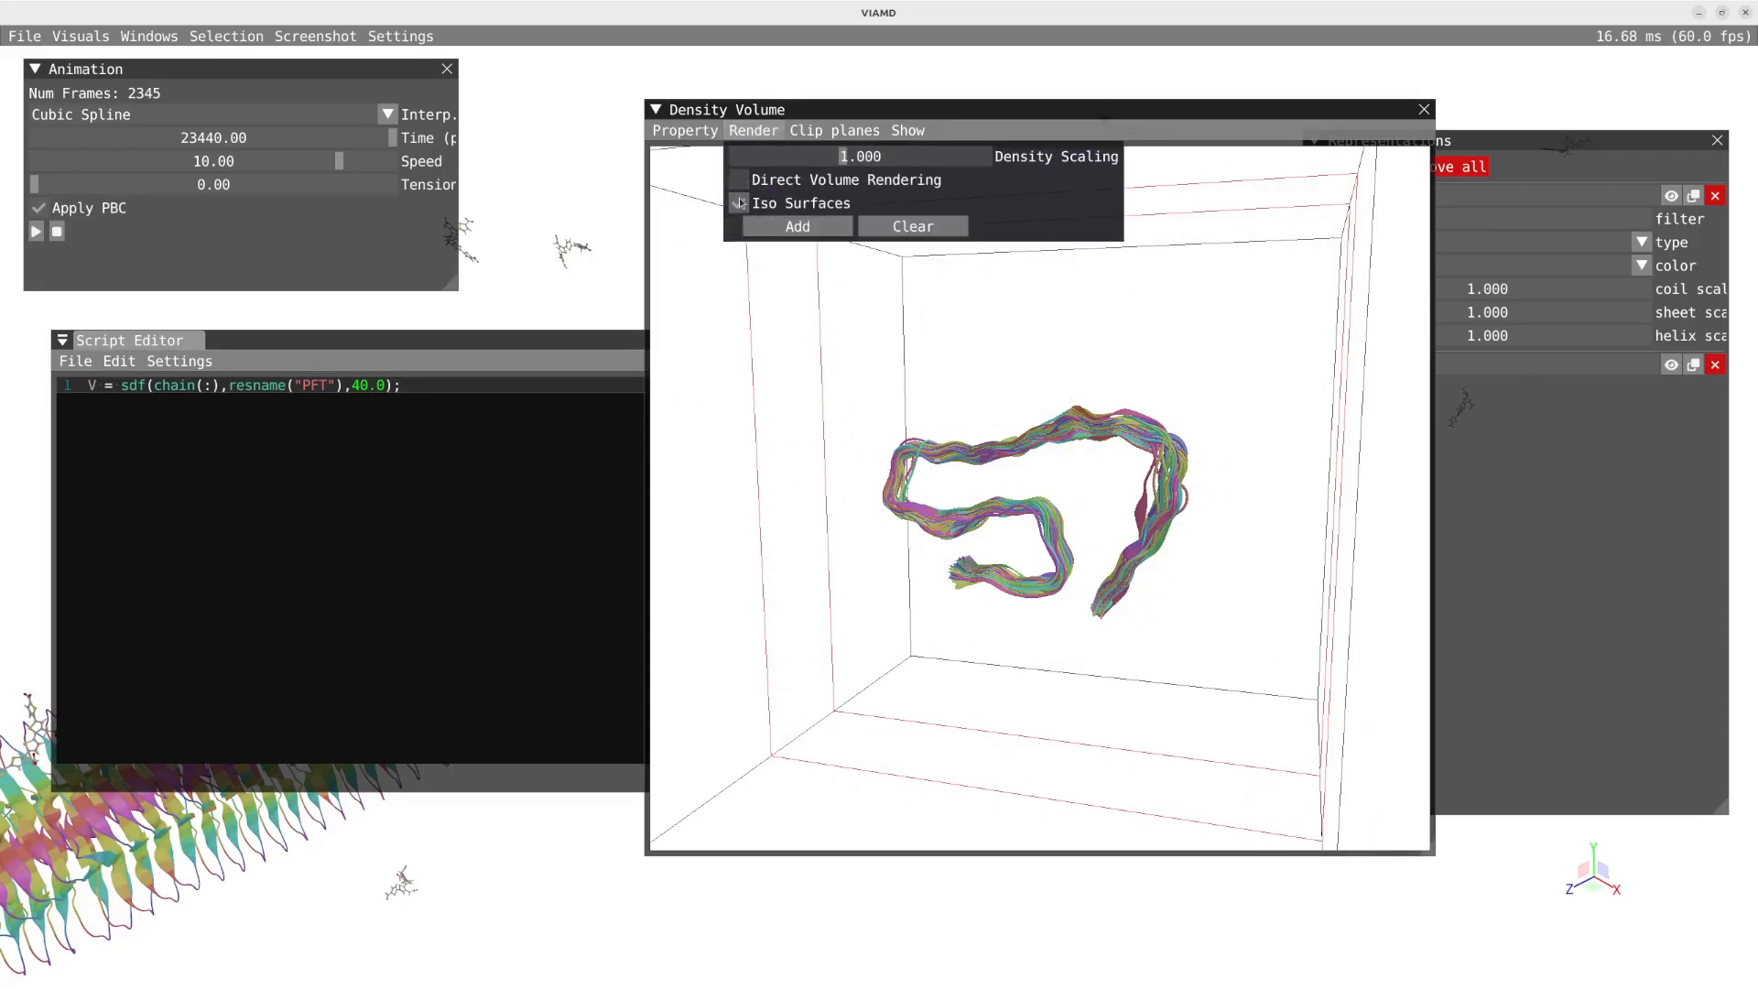
pyautogui.click(824, 229)
pyautogui.moveTo(877, 229)
pyautogui.mouseDown()
pyautogui.moveTo(1213, 581)
pyautogui.moveTo(893, 228)
pyautogui.mouseUp()
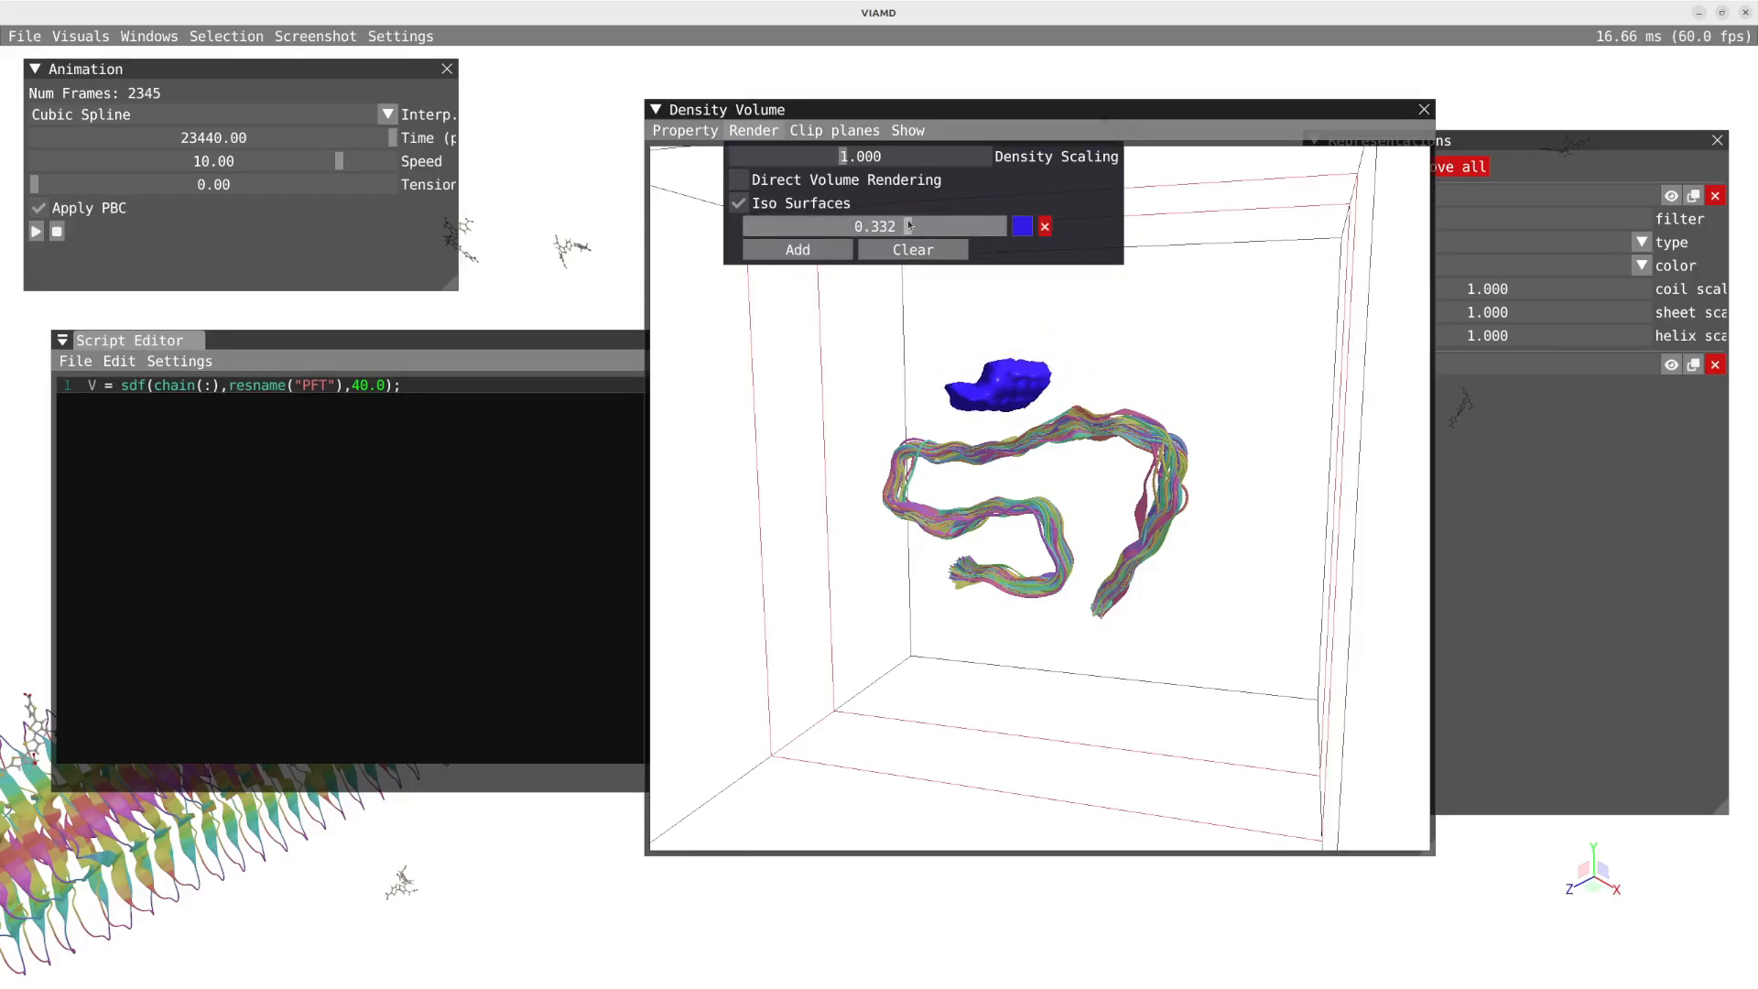
pyautogui.click(849, 249)
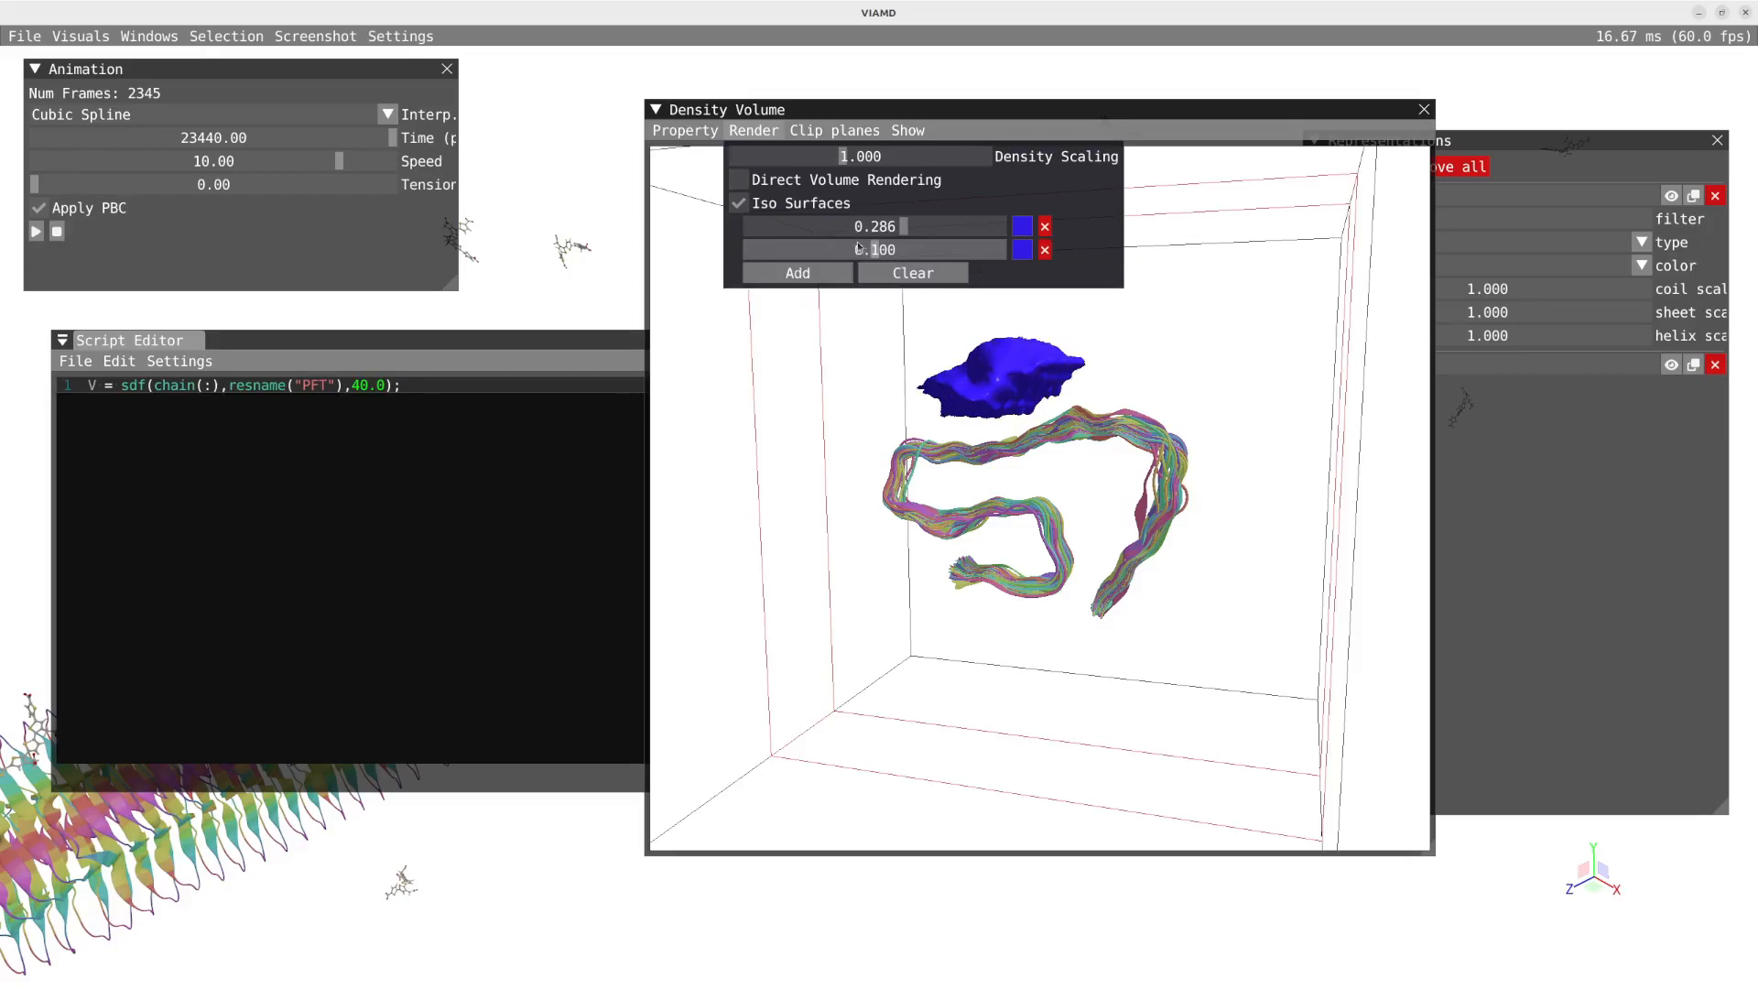
pyautogui.moveTo(877, 249); pyautogui.dragTo(853, 255)
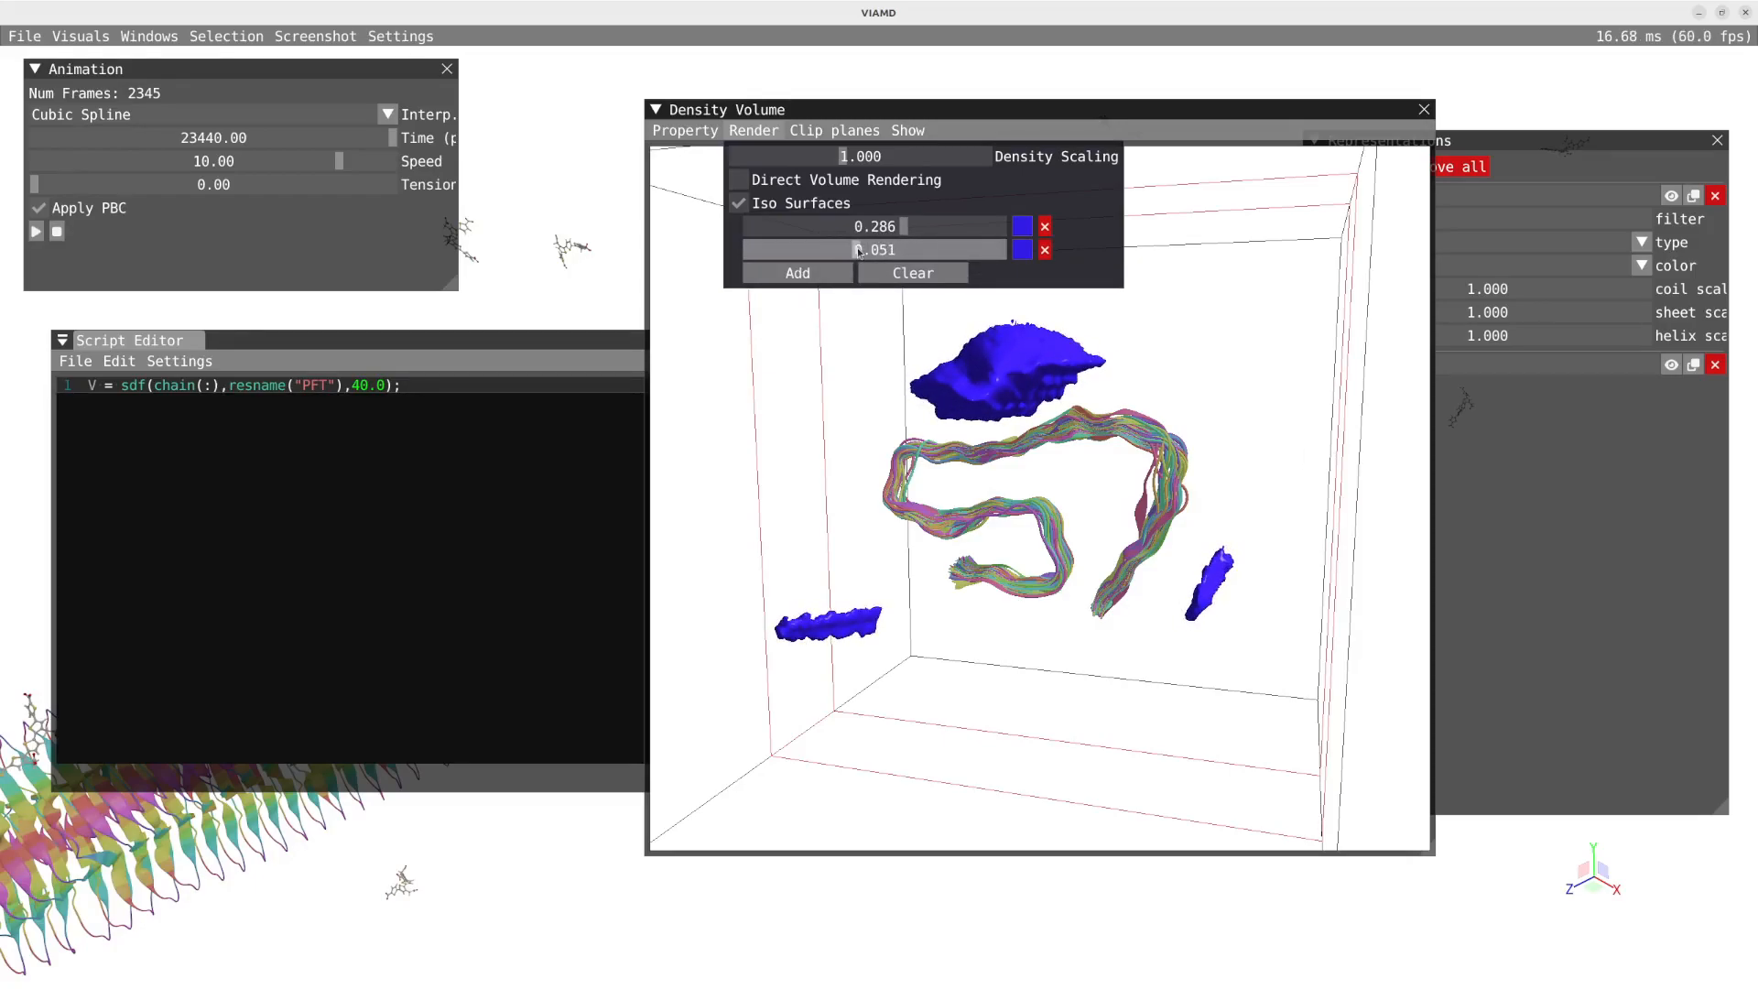
# Step: Color the 0.051 iso surface cyan with alpha 0.076 and inspect both surfaces around the structure
pyautogui.click(1023, 250)
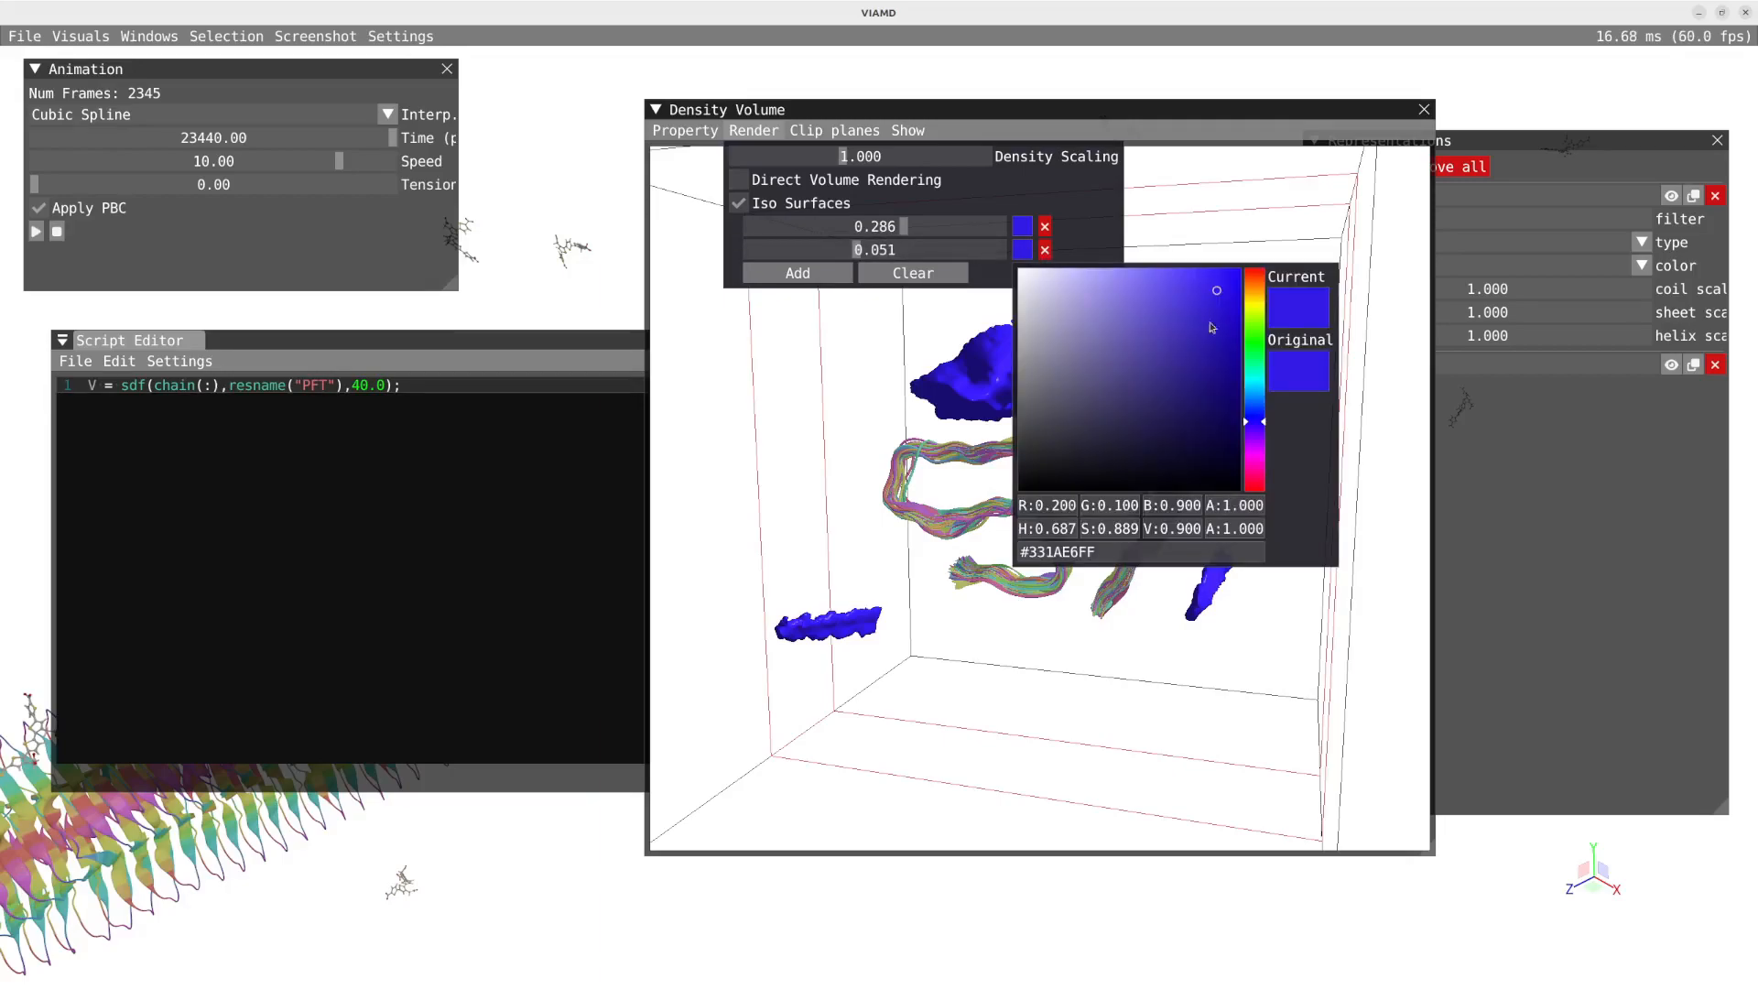
pyautogui.click(1256, 317)
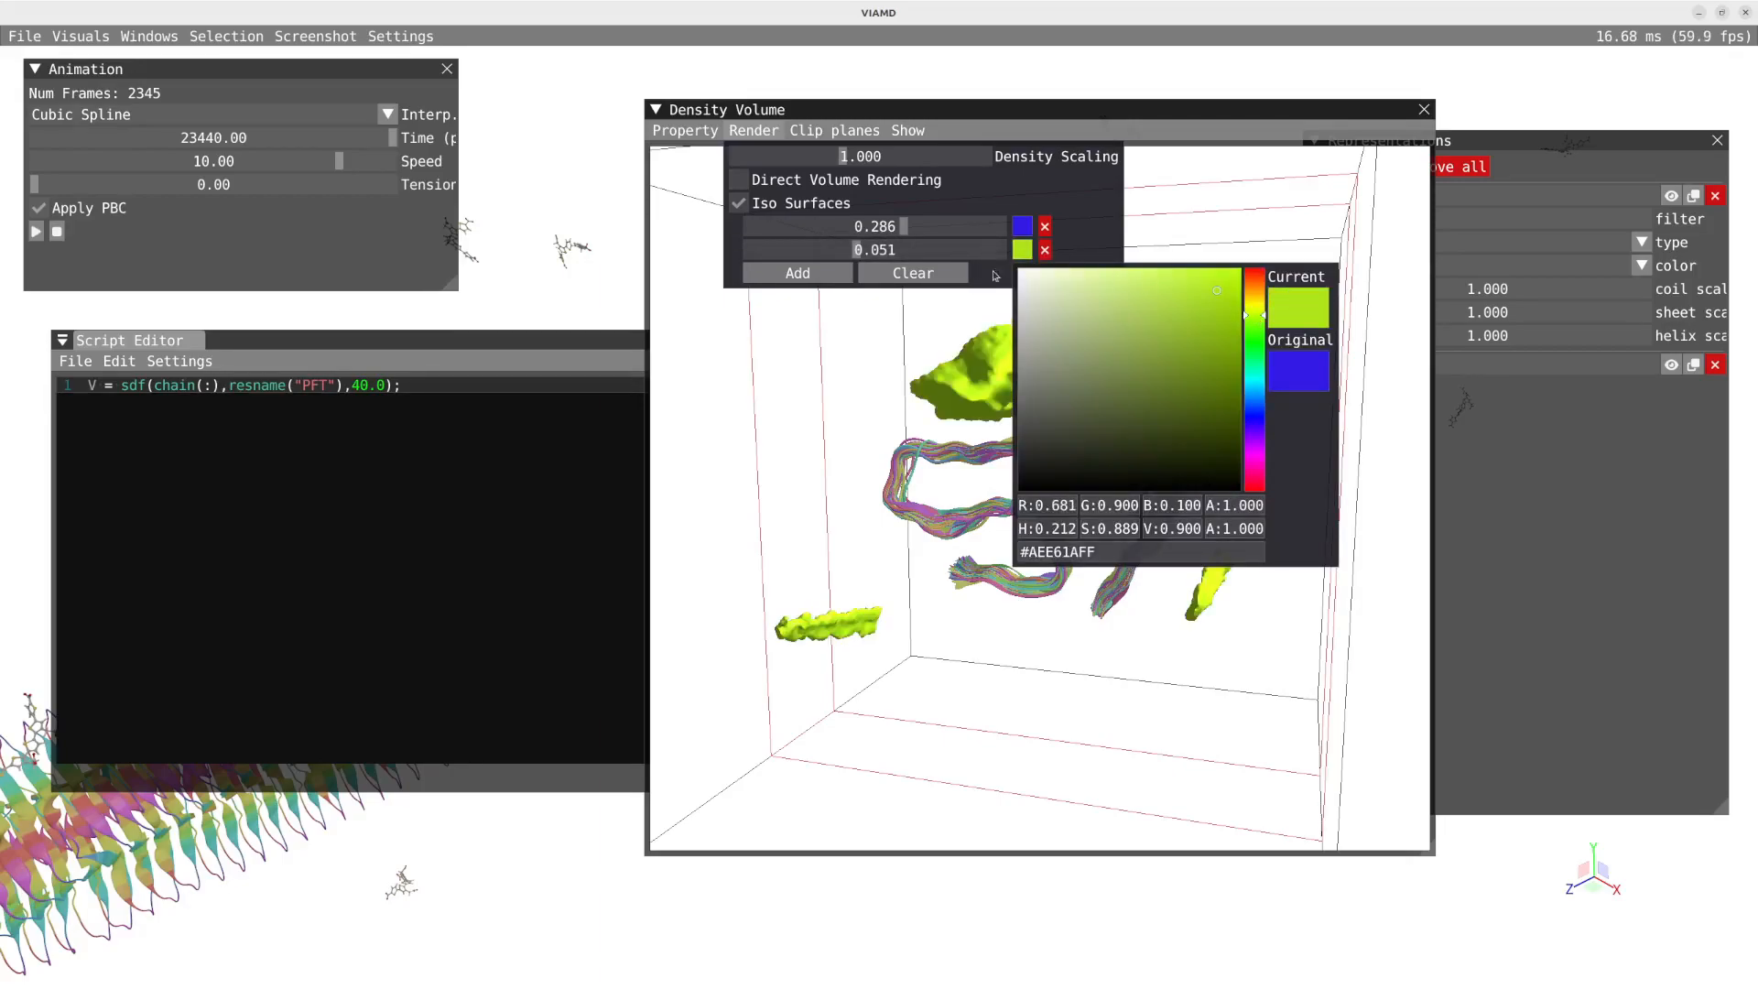
pyautogui.moveTo(1259, 410); pyautogui.dragTo(1259, 389)
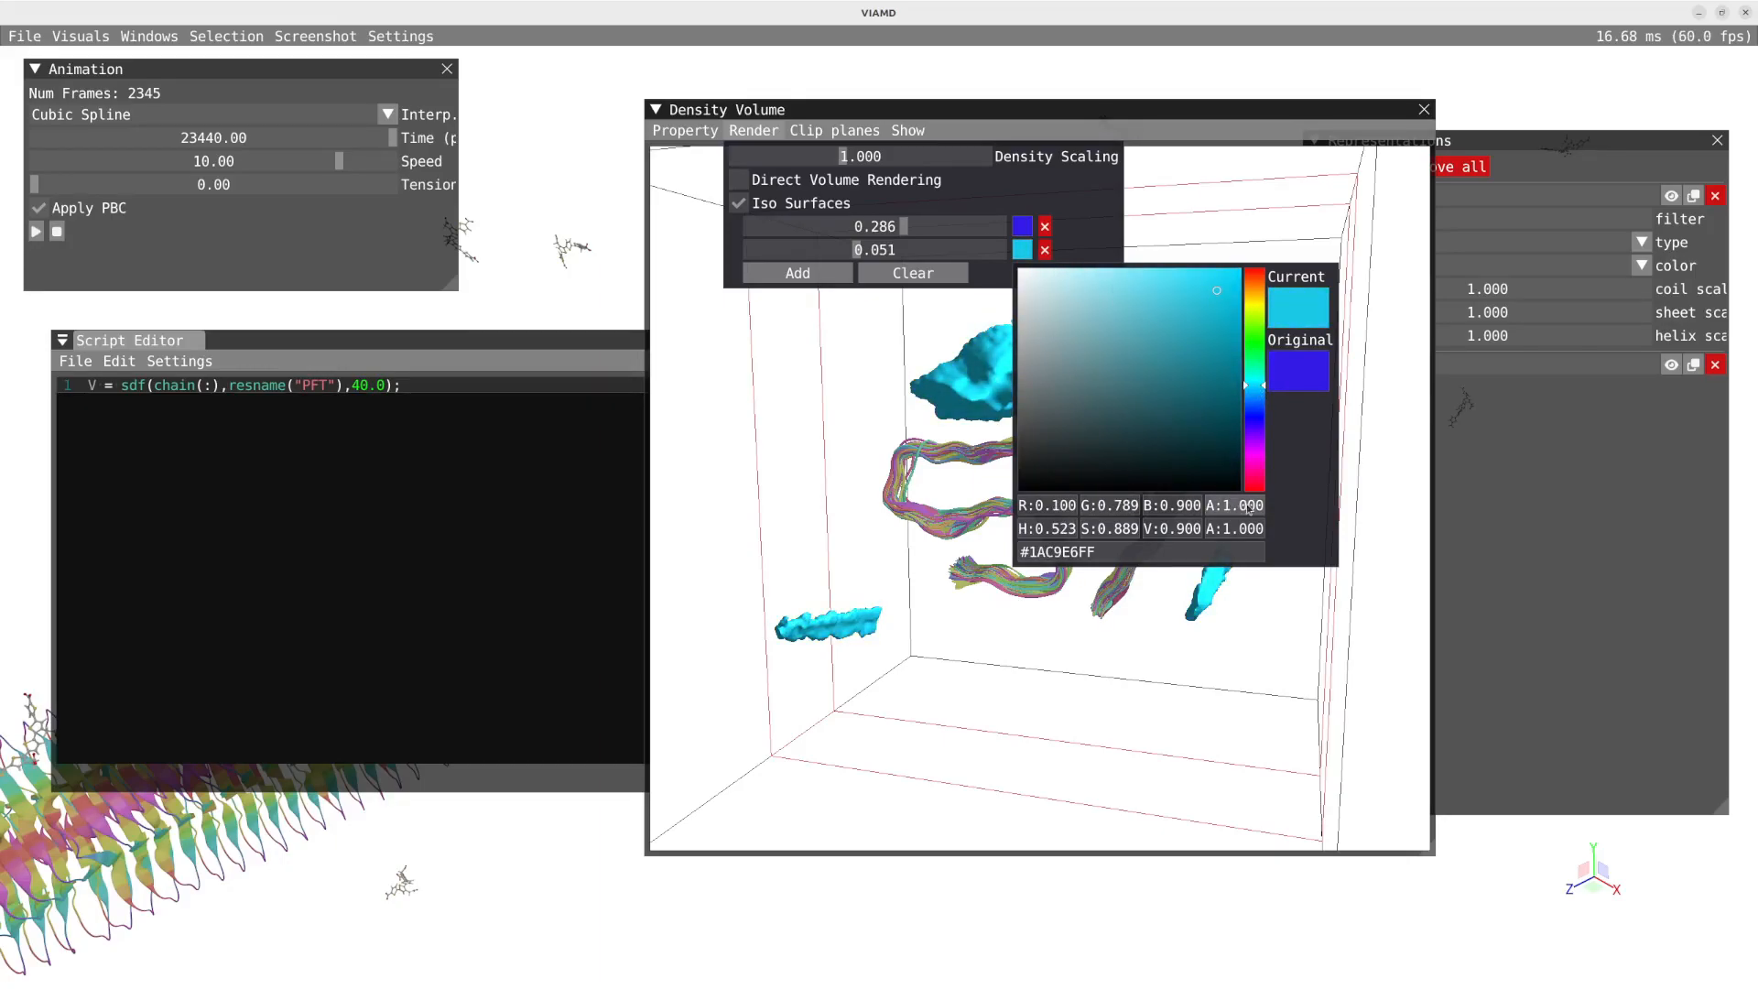
pyautogui.moveTo(1250, 510); pyautogui.dragTo(1249, 515)
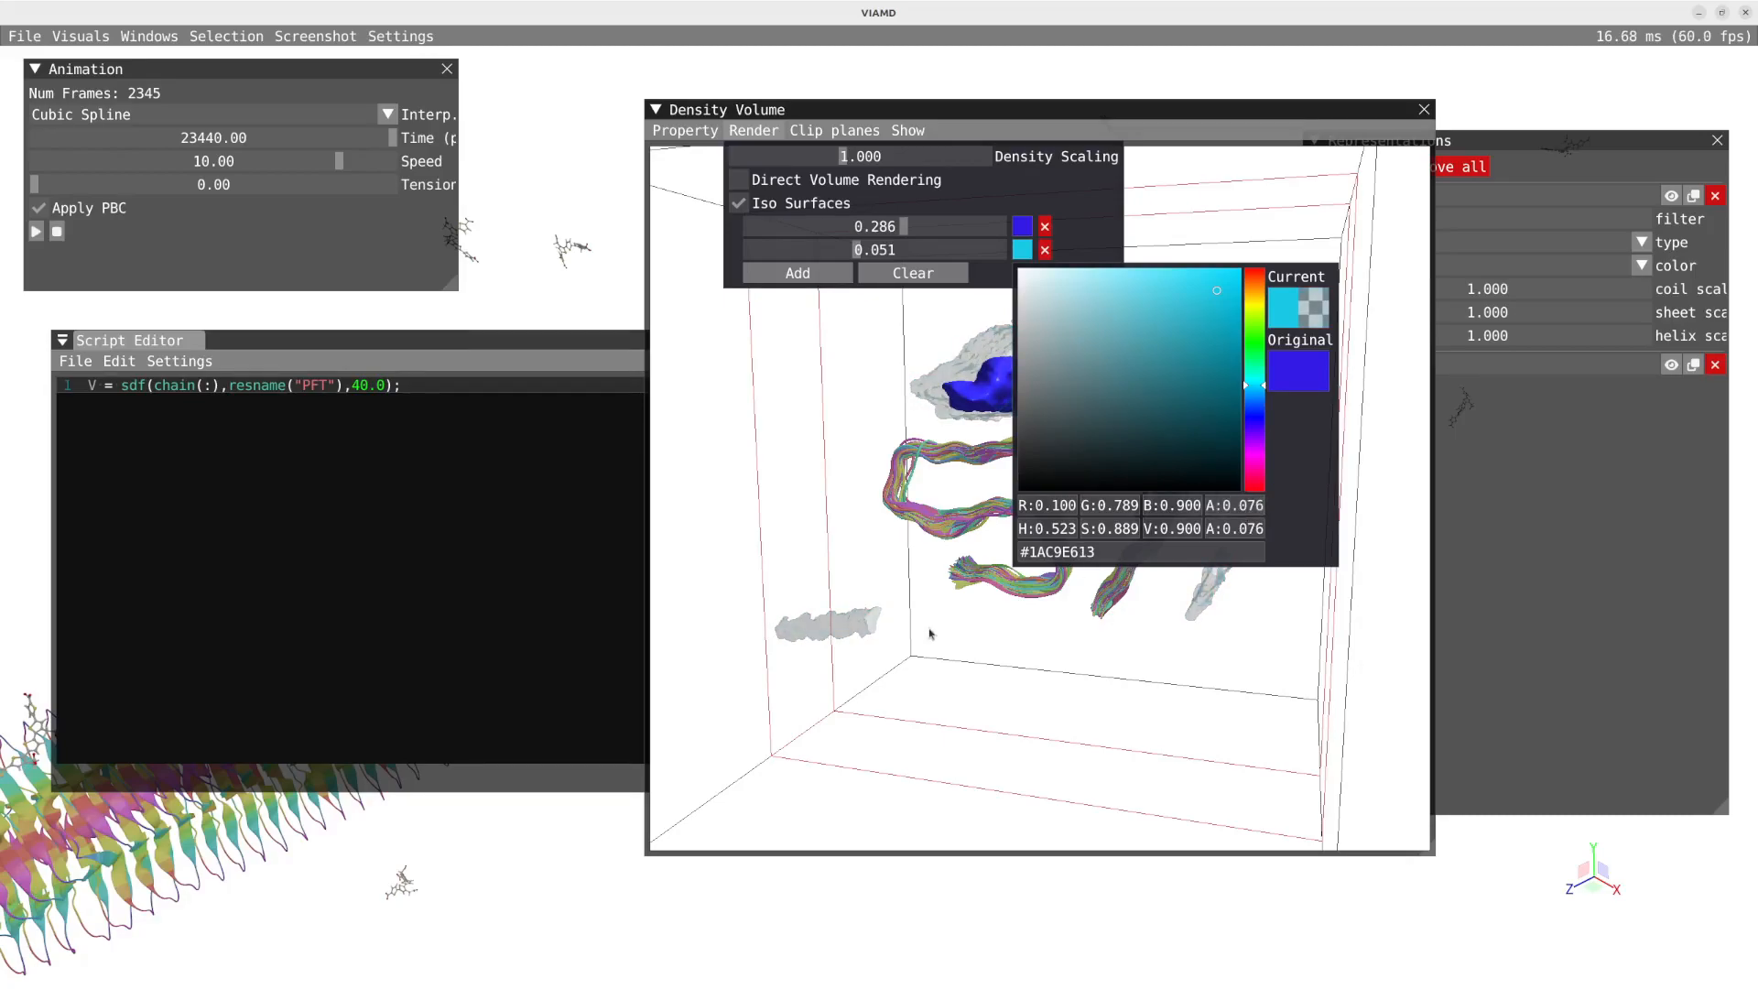
pyautogui.click(858, 522)
pyautogui.moveTo(852, 516); pyautogui.dragTo(1166, 589)
pyautogui.moveTo(910, 596); pyautogui.dragTo(949, 562)
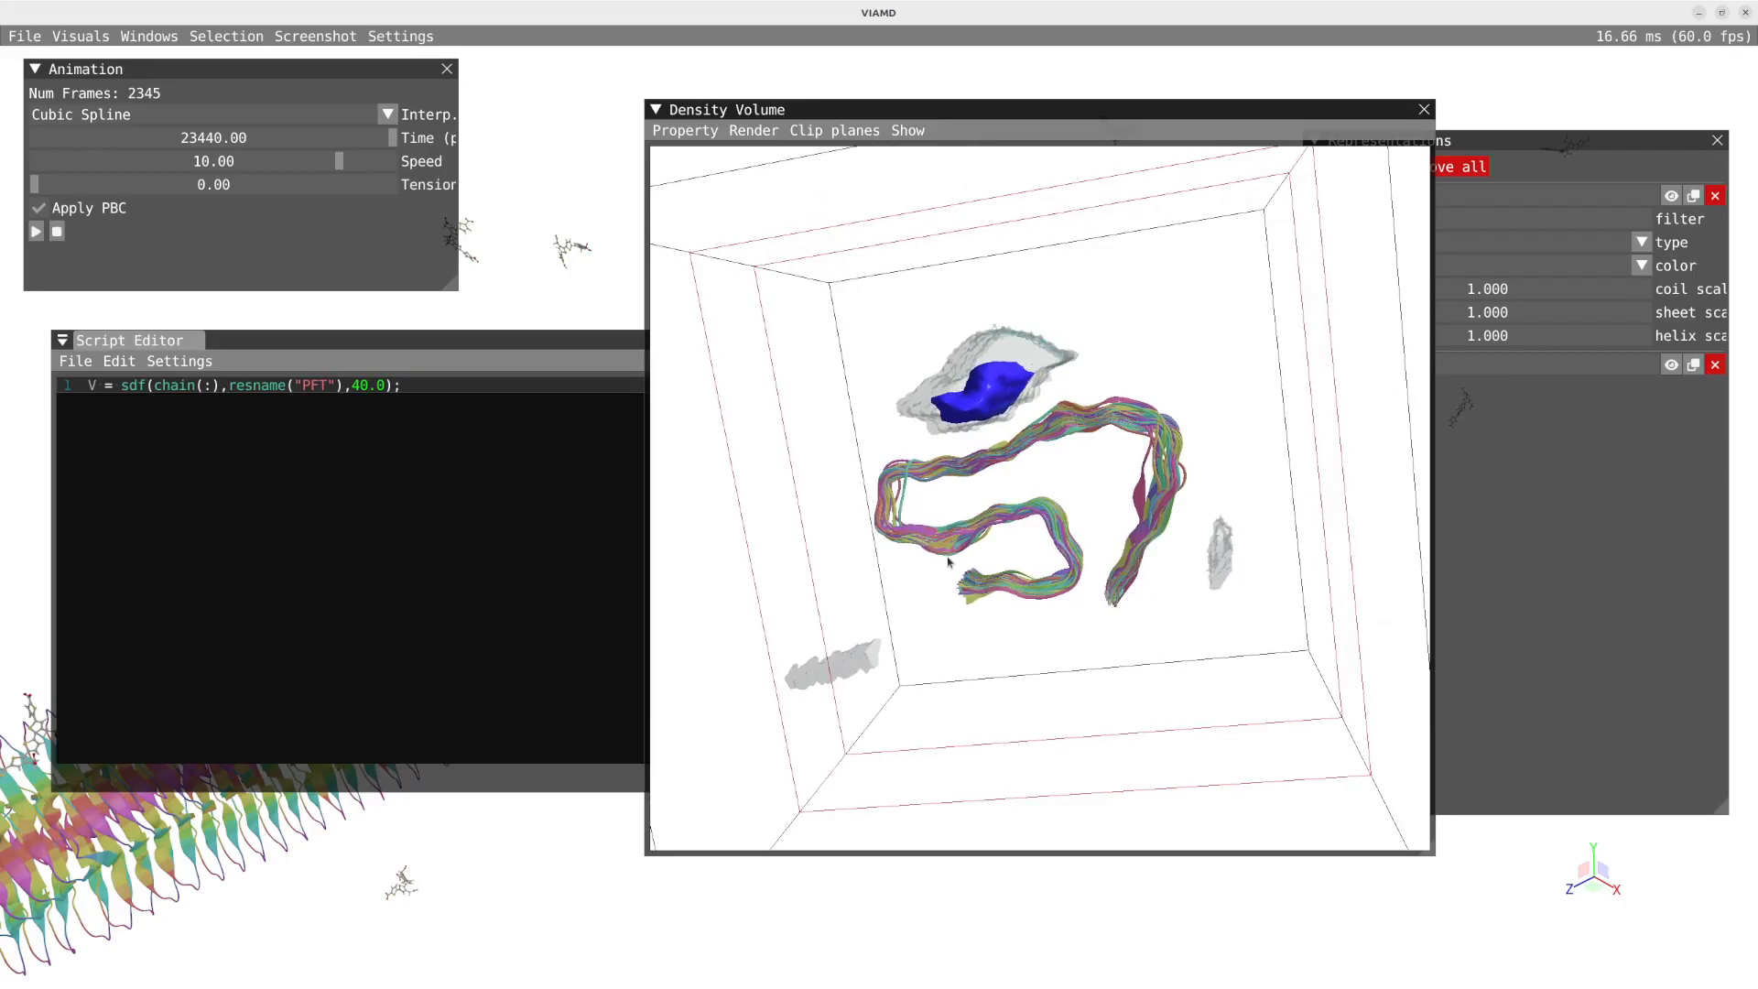
# Step: Color the superimposed reference structures by Res Idx and change their representation type to Licorice
pyautogui.moveTo(803, 166)
pyautogui.mouseDown()
pyautogui.moveTo(774, 289)
pyautogui.moveTo(833, 161)
pyautogui.mouseUp()
pyautogui.click(836, 134)
pyautogui.moveTo(900, 130)
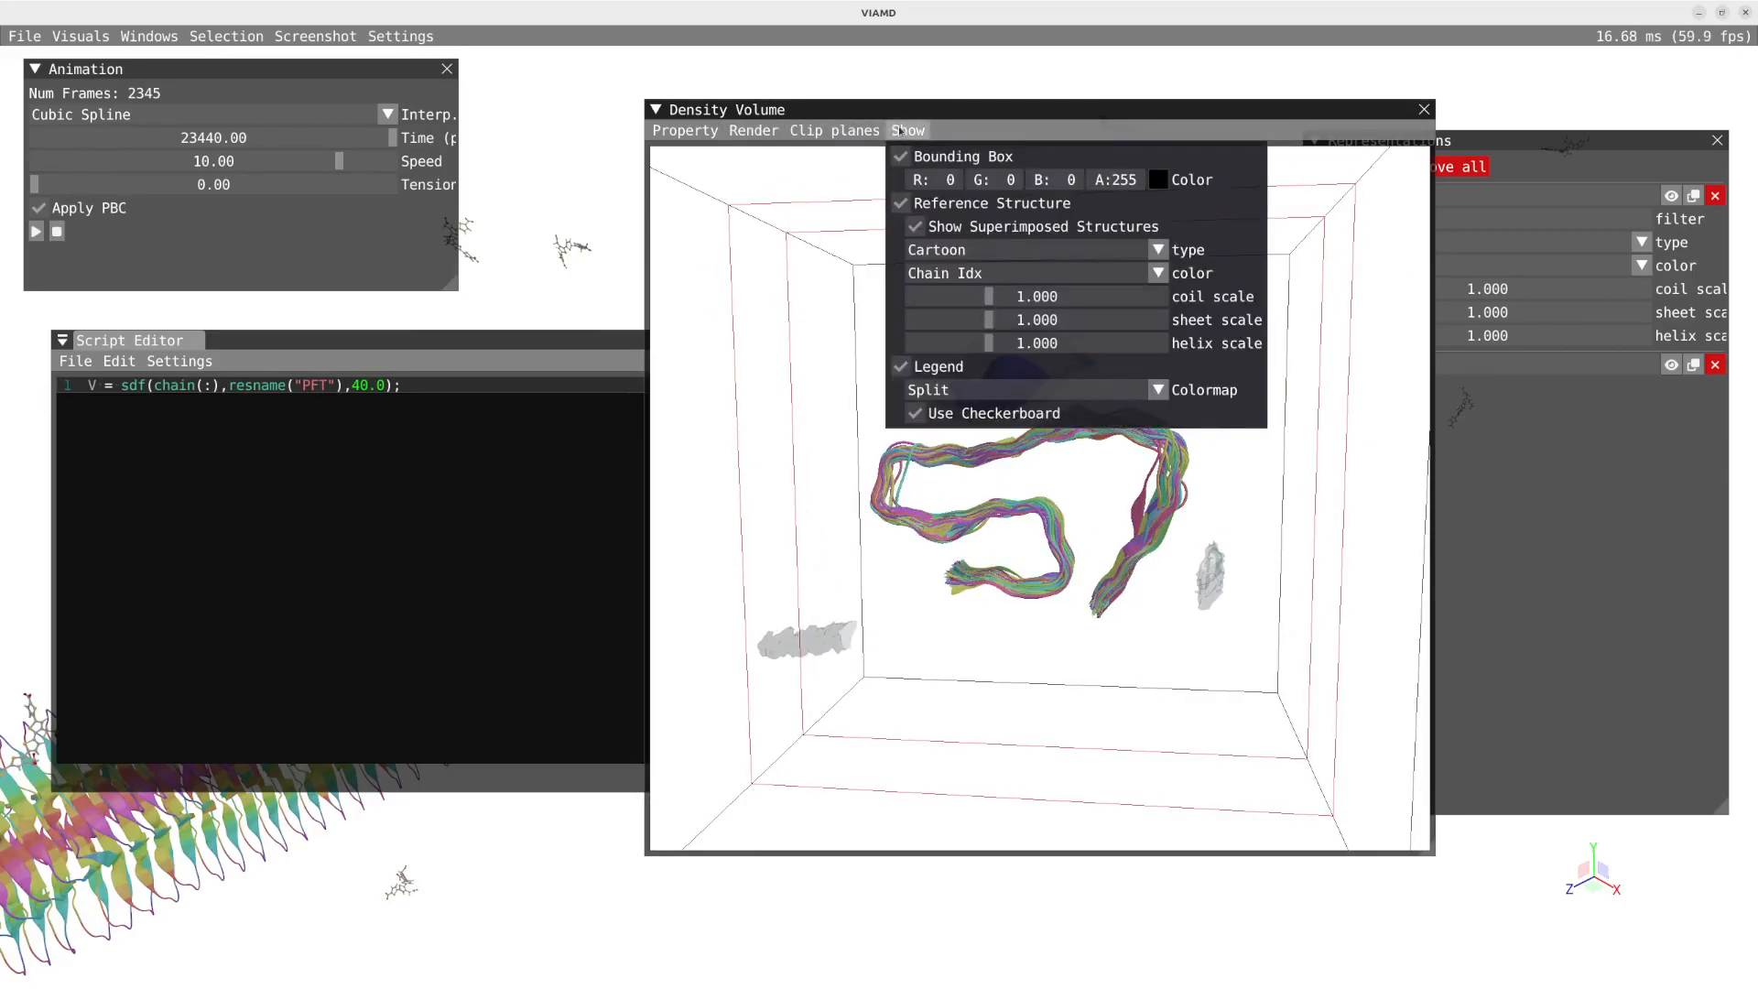
pyautogui.click(972, 273)
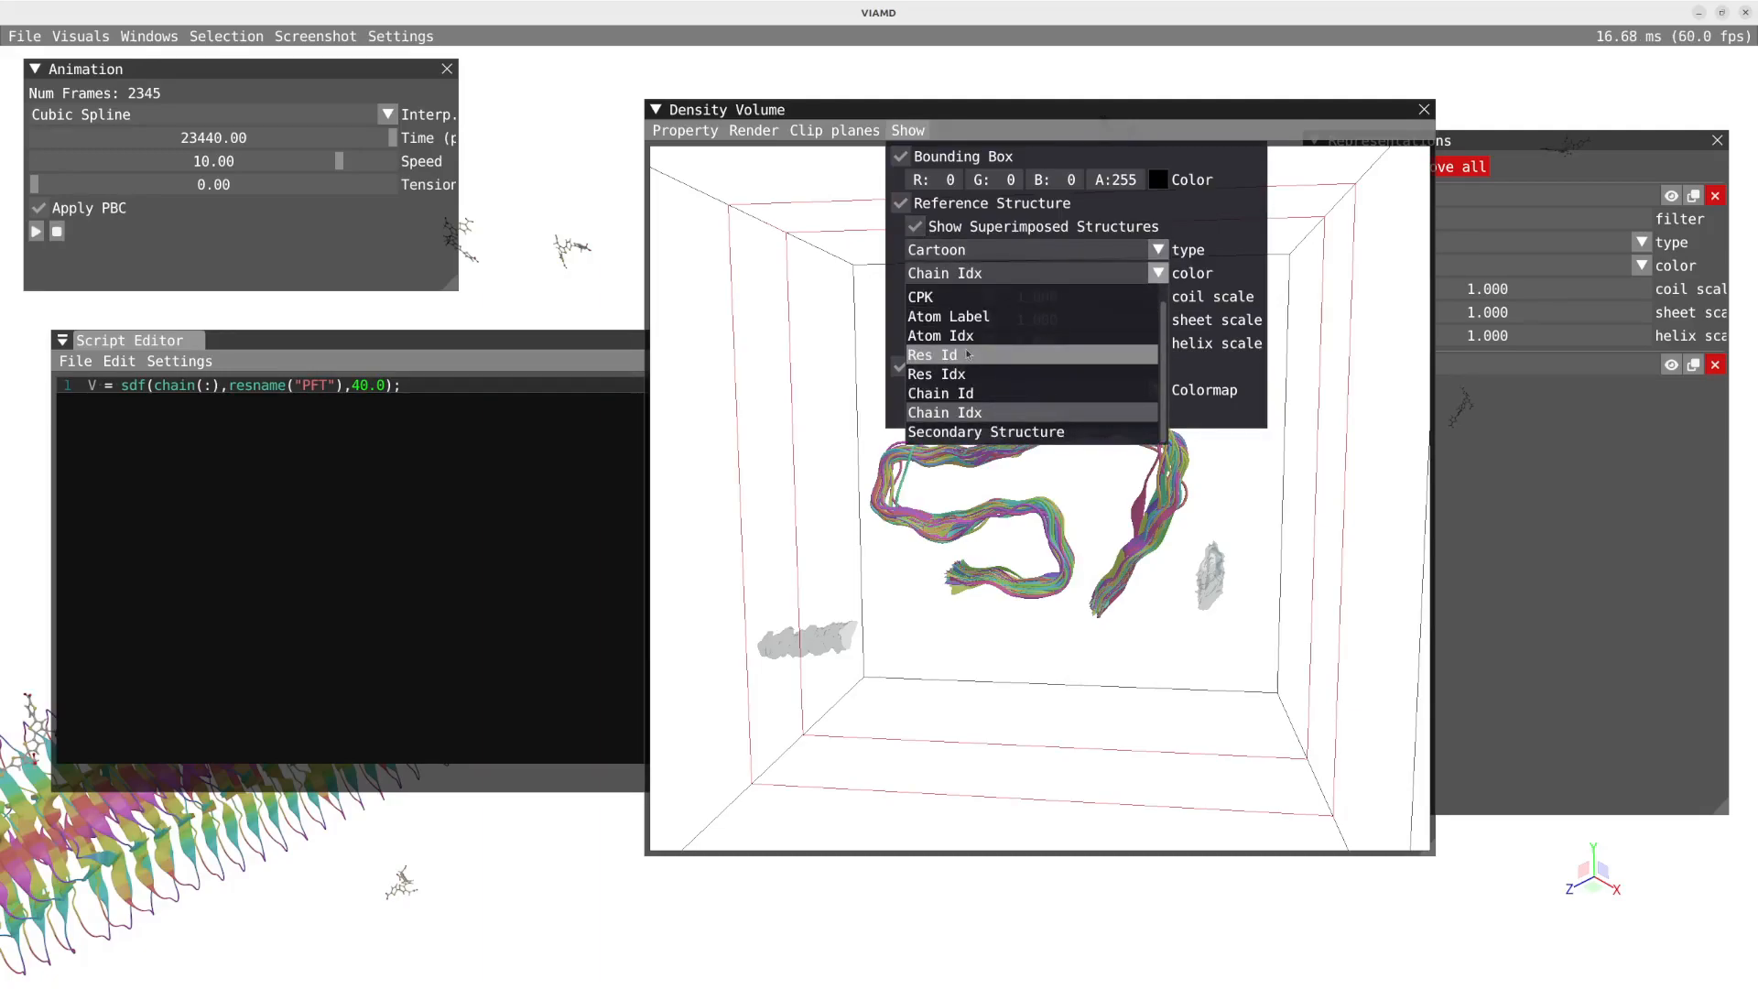
pyautogui.click(957, 375)
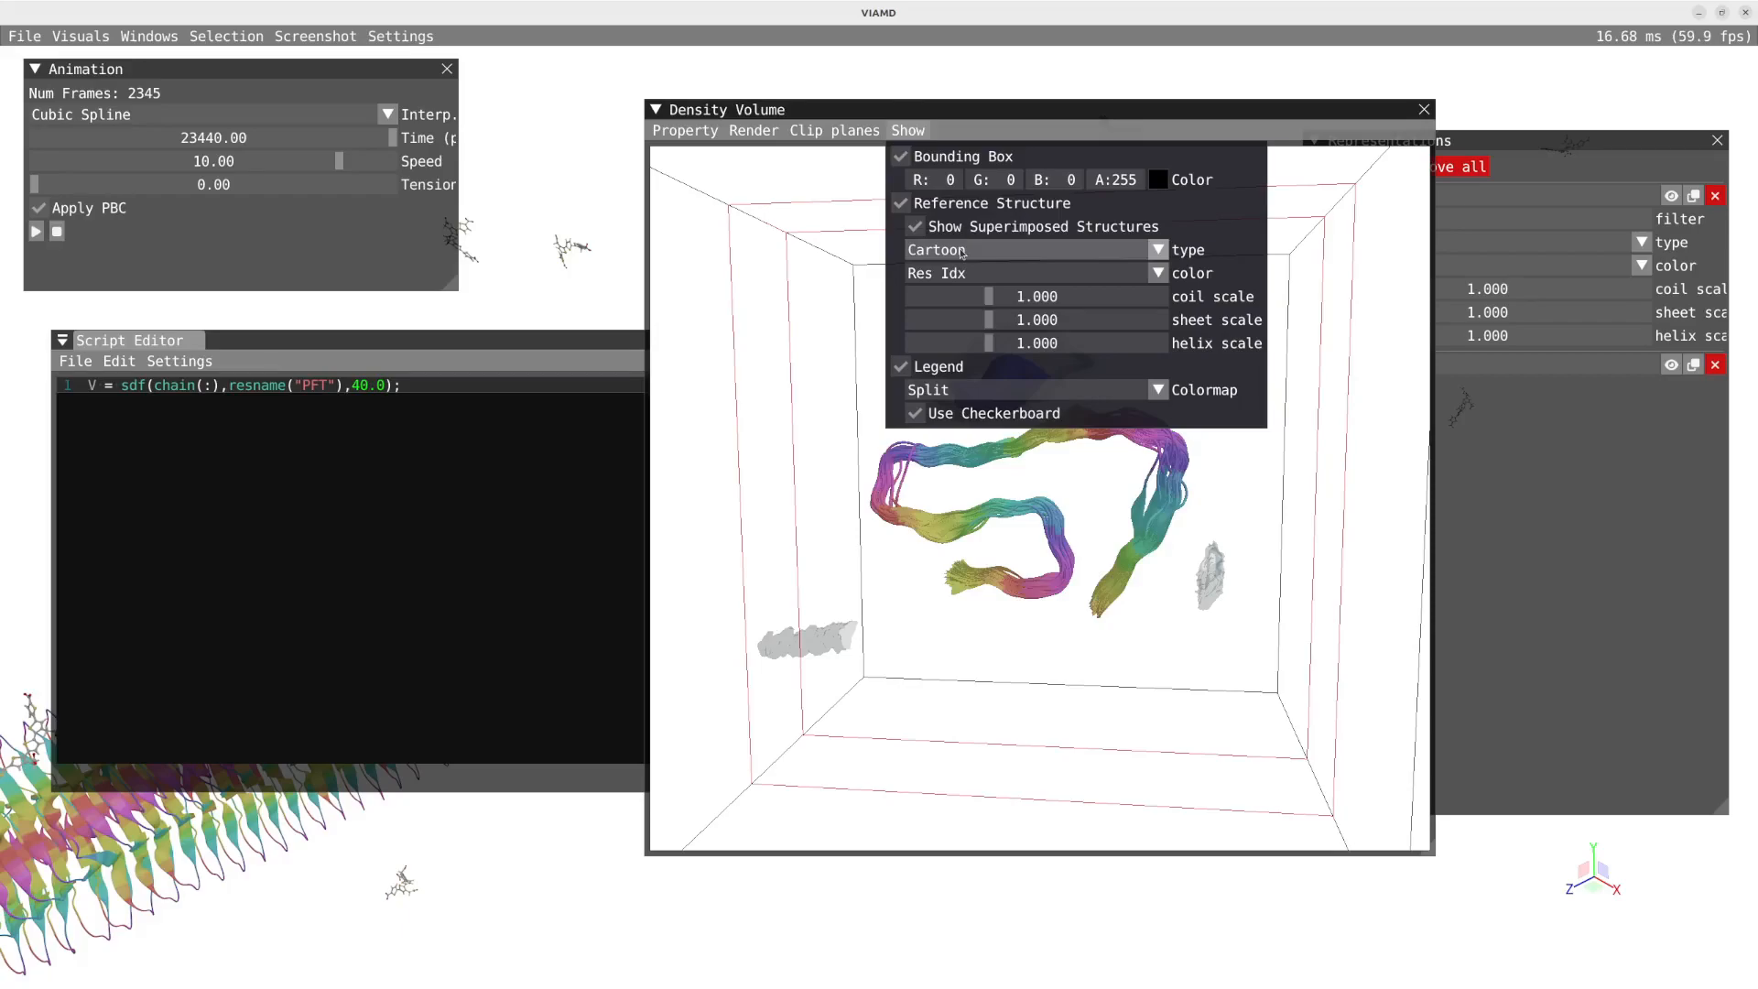
pyautogui.click(961, 251)
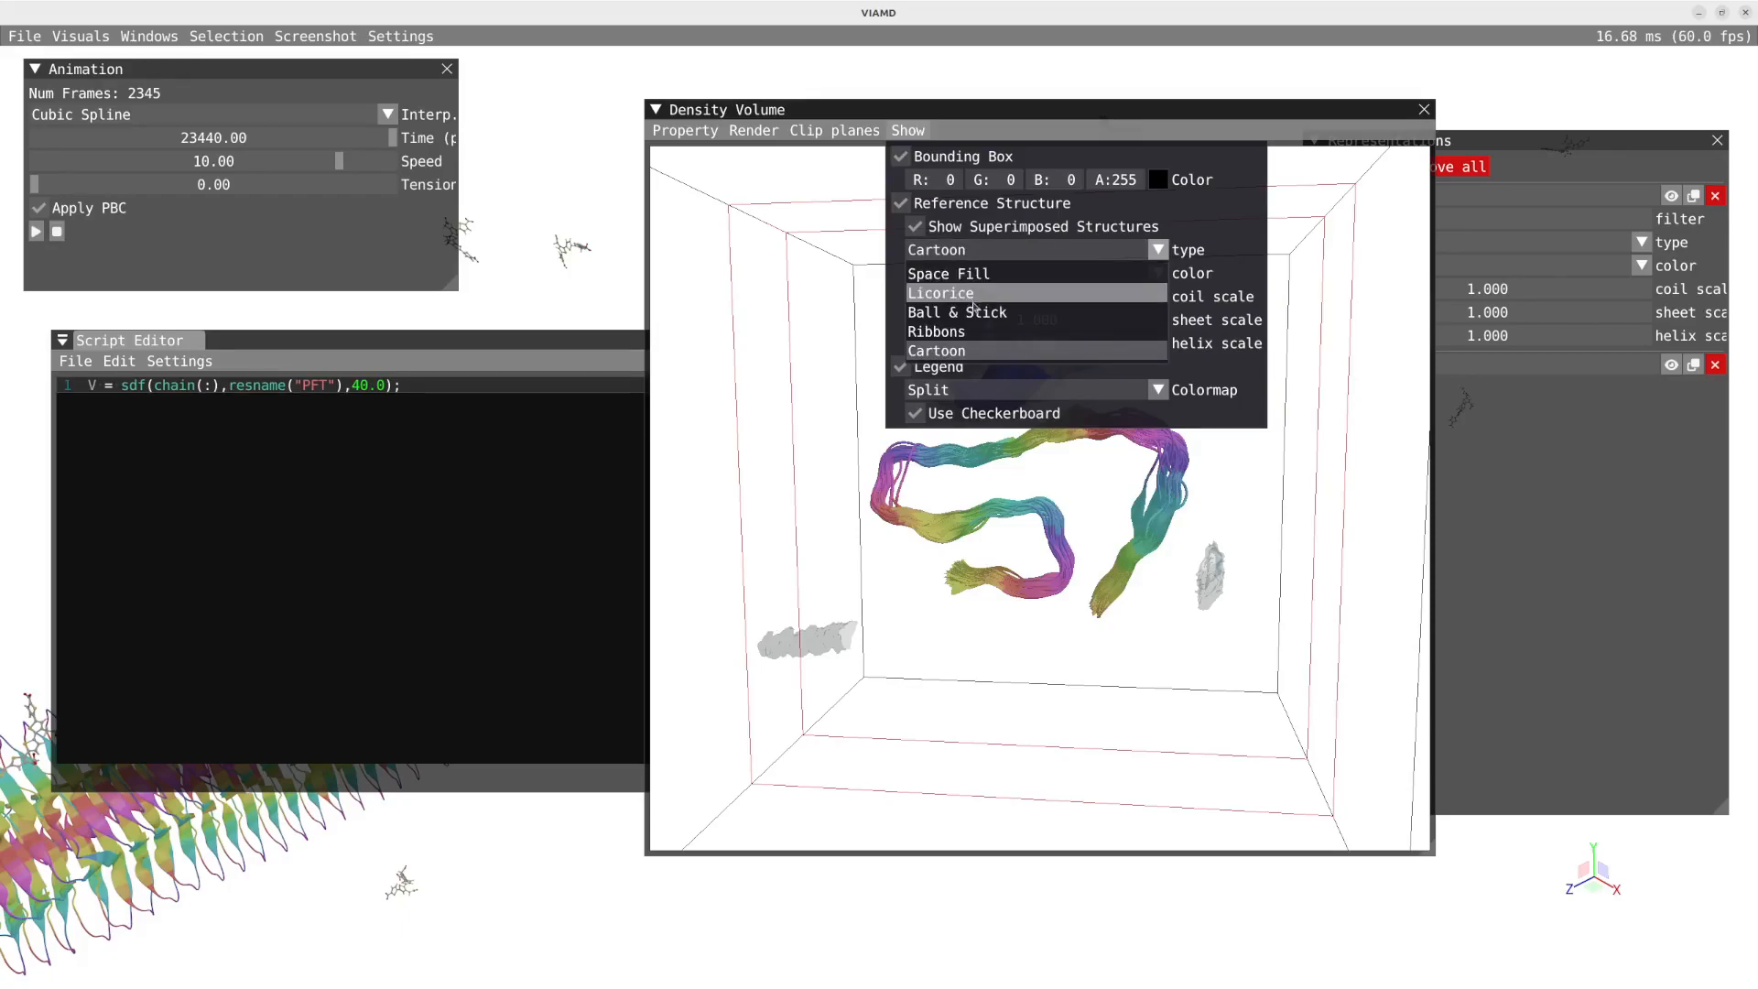
pyautogui.click(971, 312)
pyautogui.click(1023, 473)
pyautogui.scroll(3, 1023, 474)
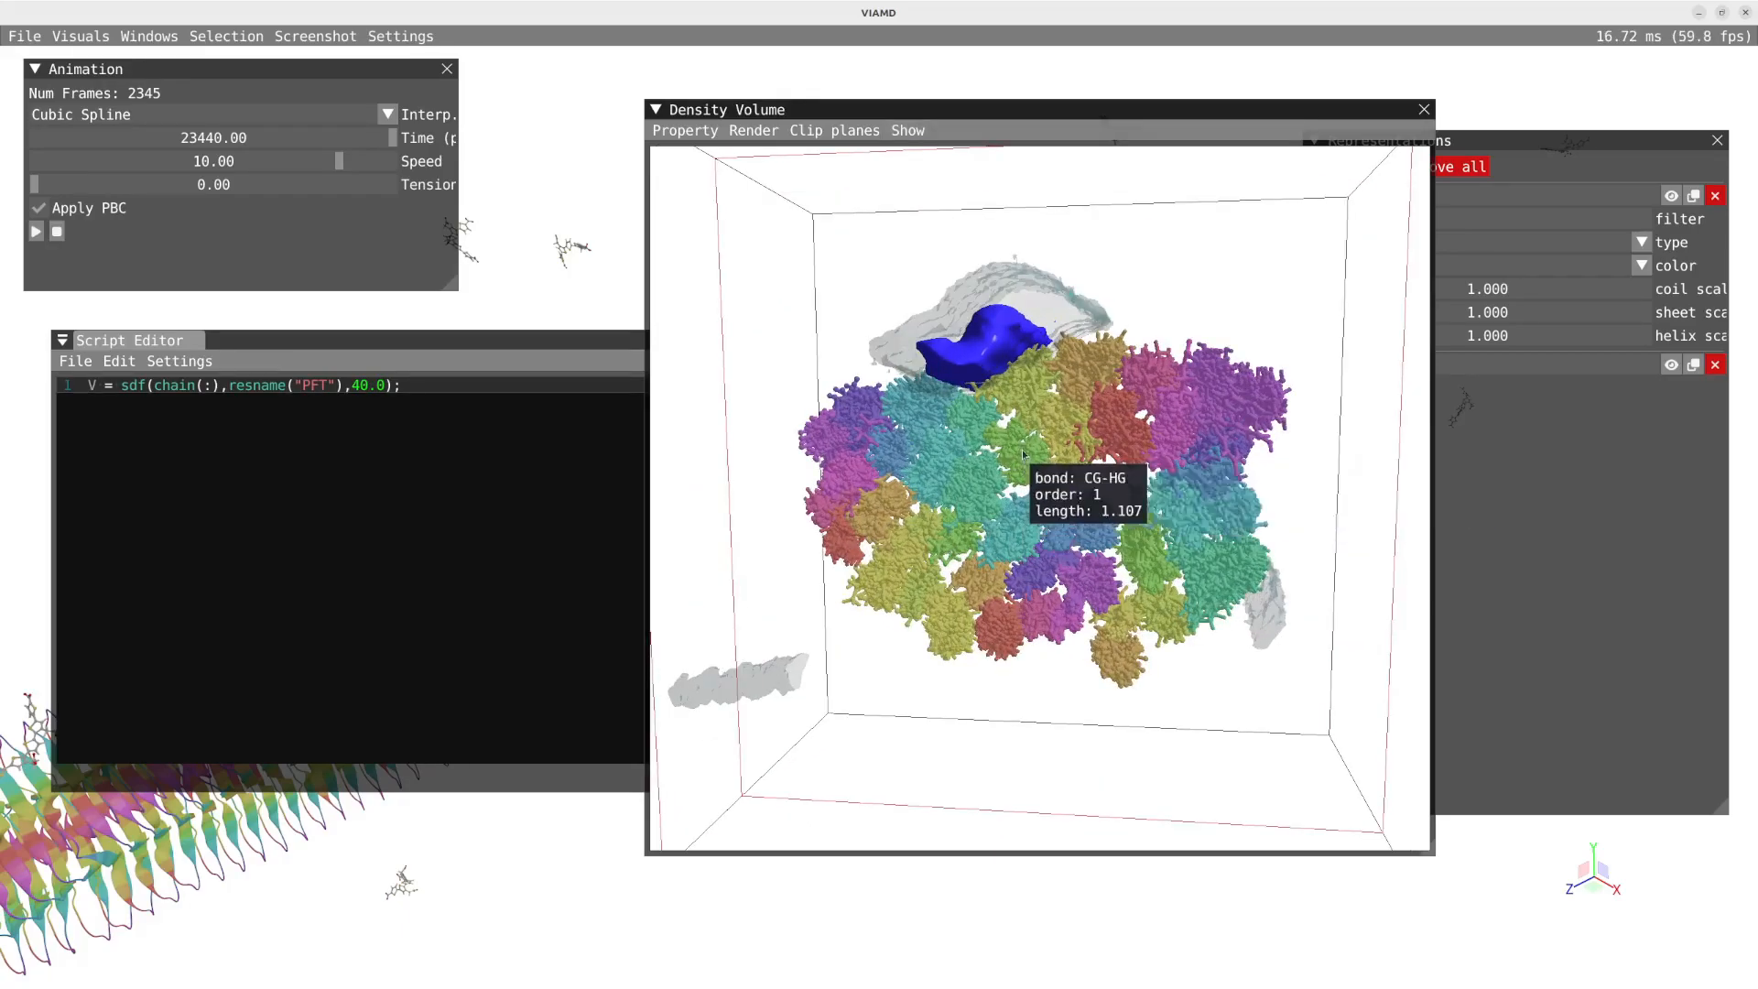
pyautogui.scroll(2, 1024, 381)
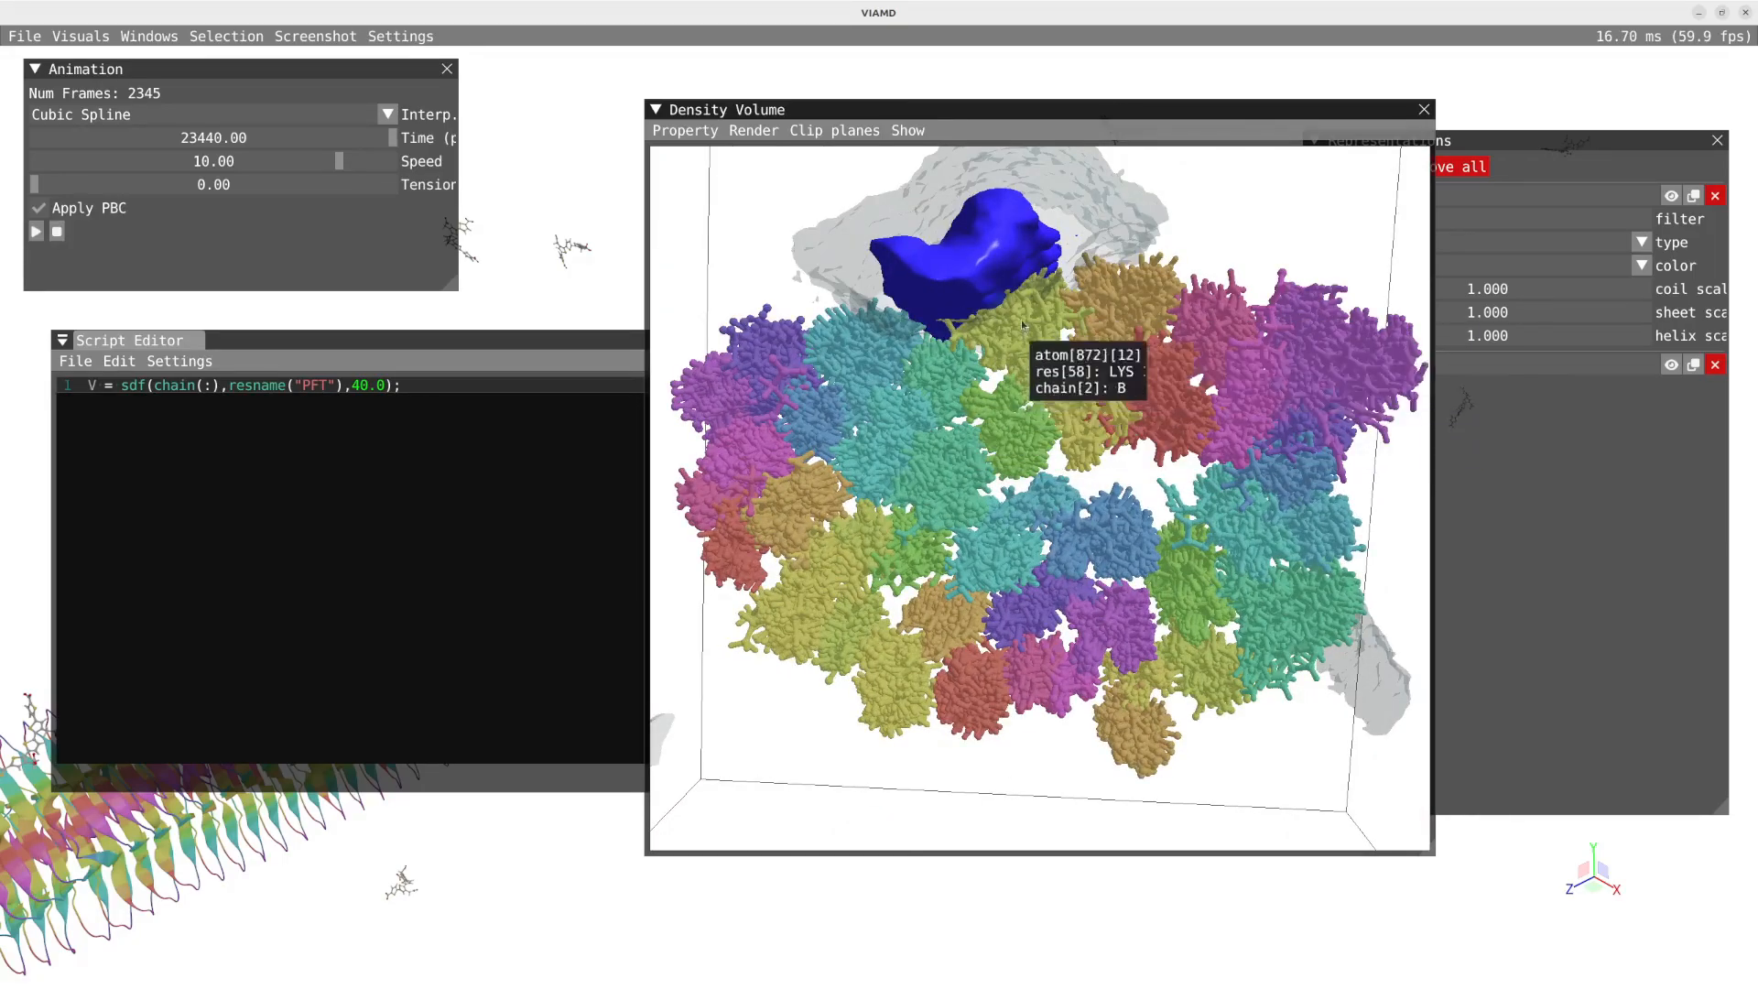
pyautogui.scroll(2, 1021, 289)
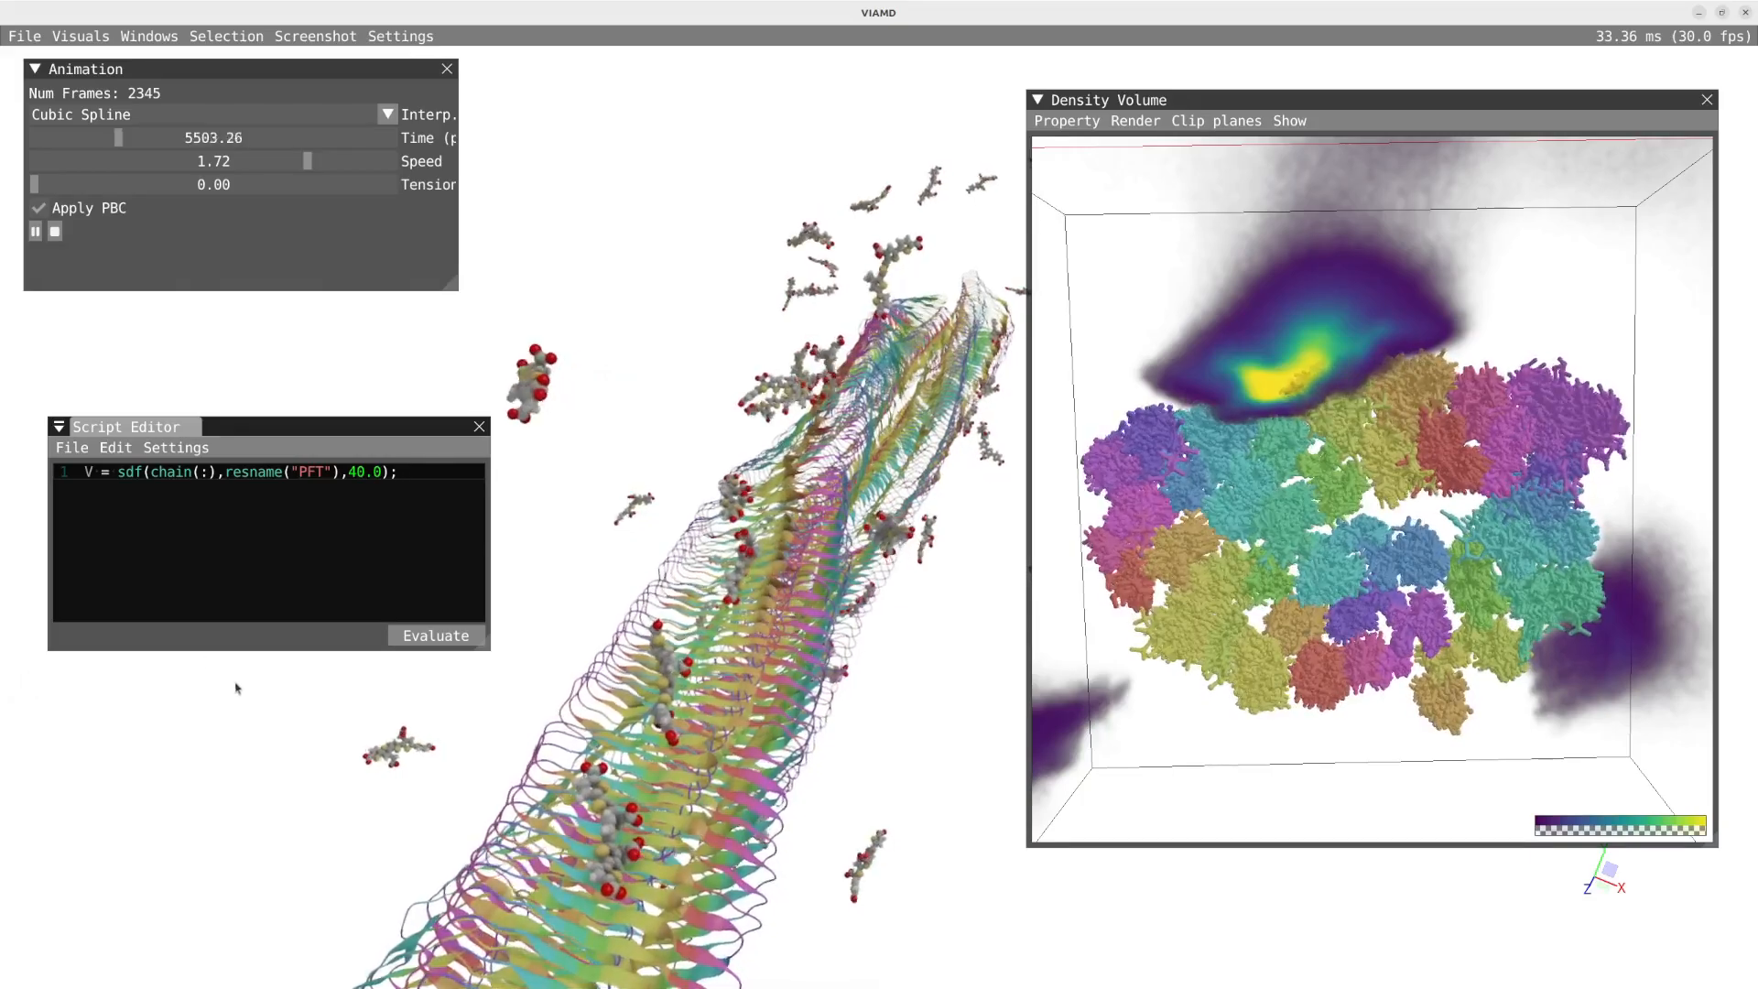
# Step: Set up a property export from the Script Editor for Density Volume property V in Gaussian Cube format
pyautogui.moveTo(88, 471)
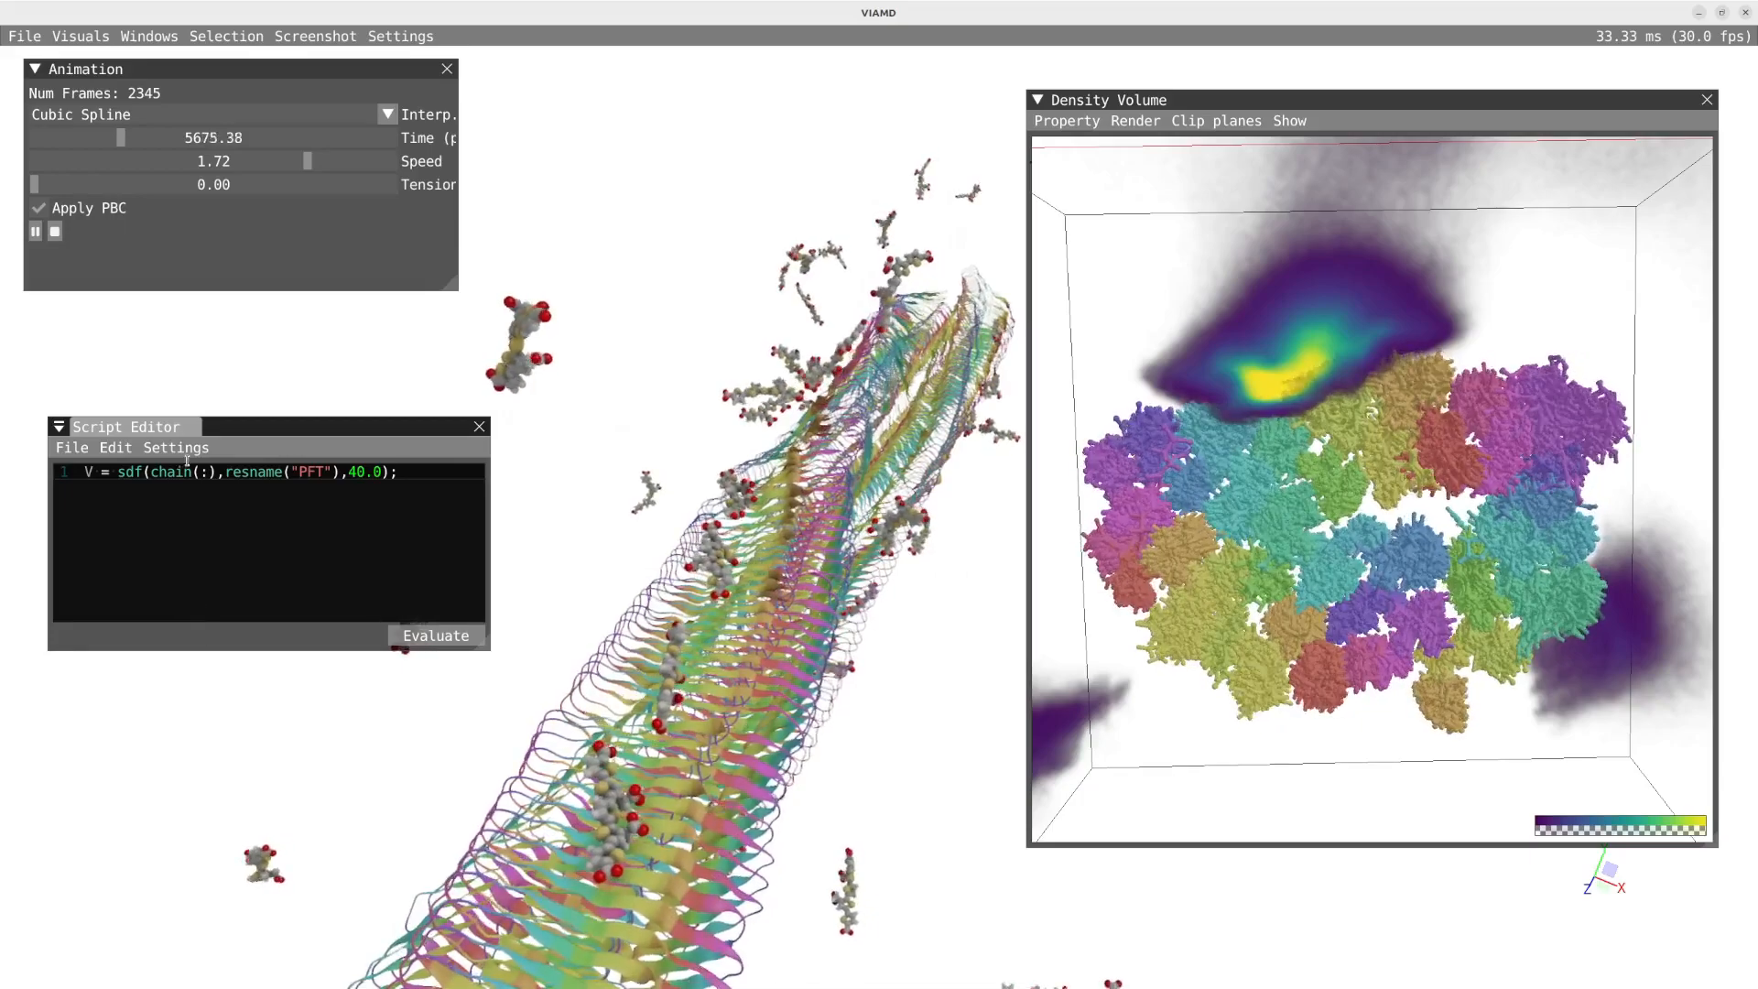
pyautogui.click(73, 449)
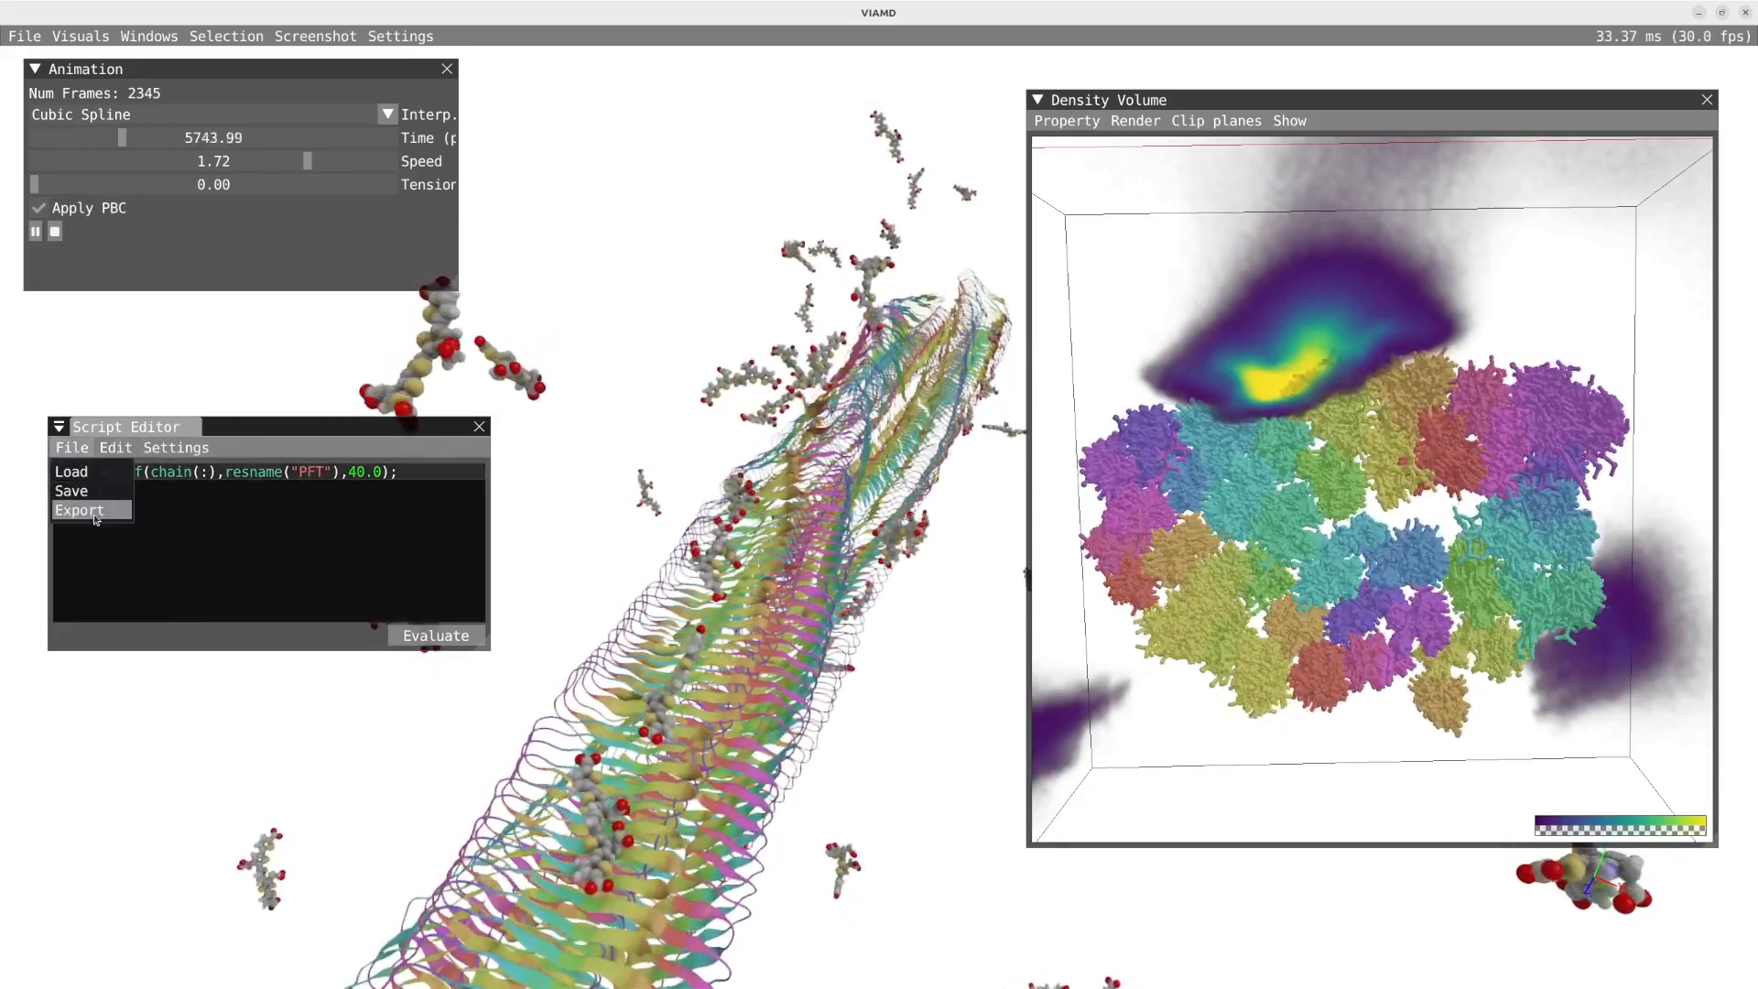
pyautogui.click(81, 511)
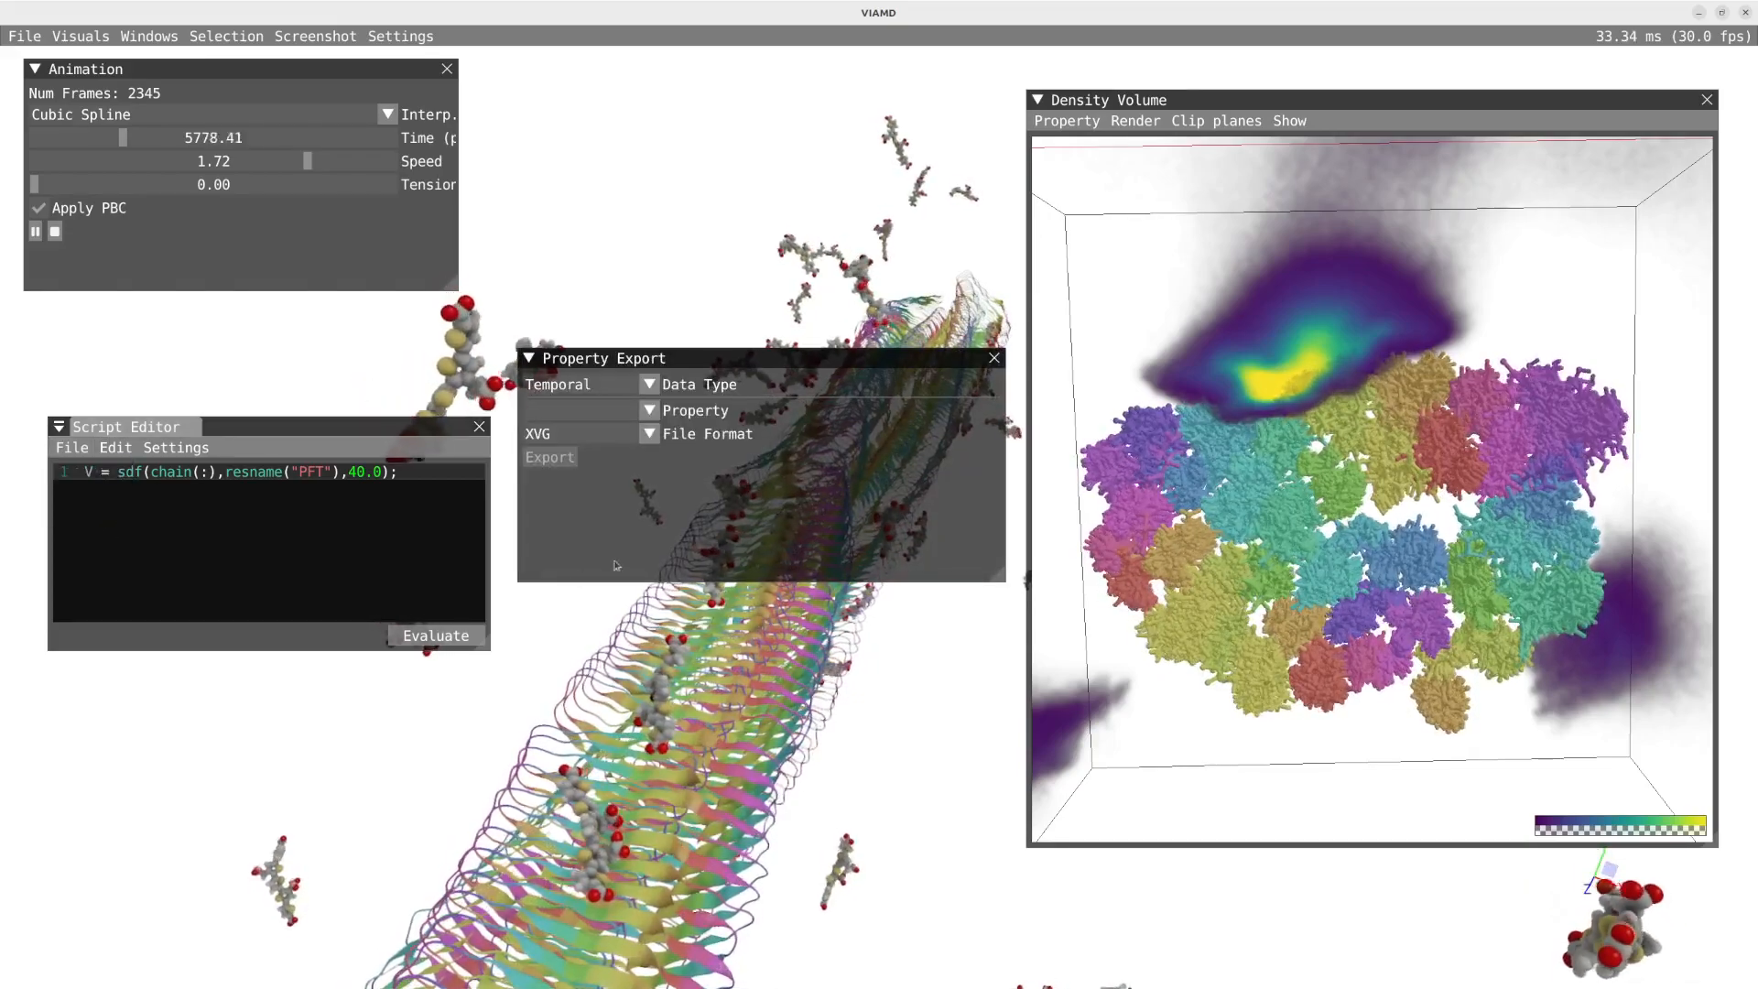
pyautogui.click(650, 384)
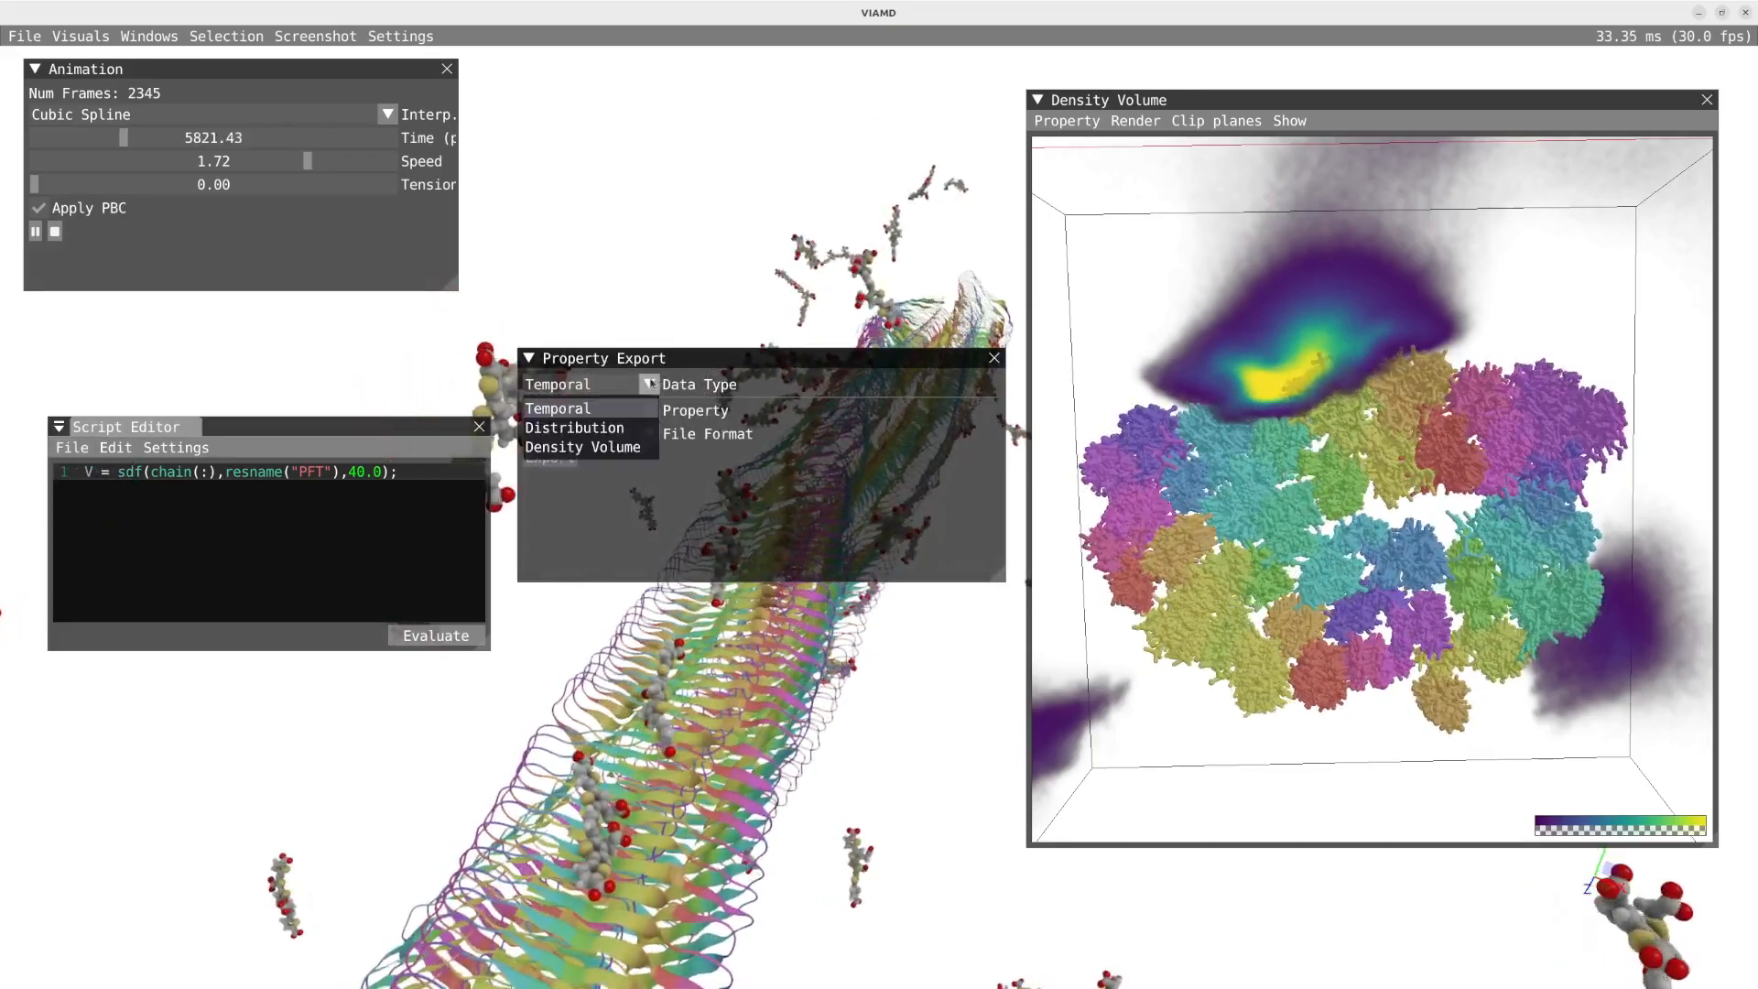
pyautogui.click(583, 447)
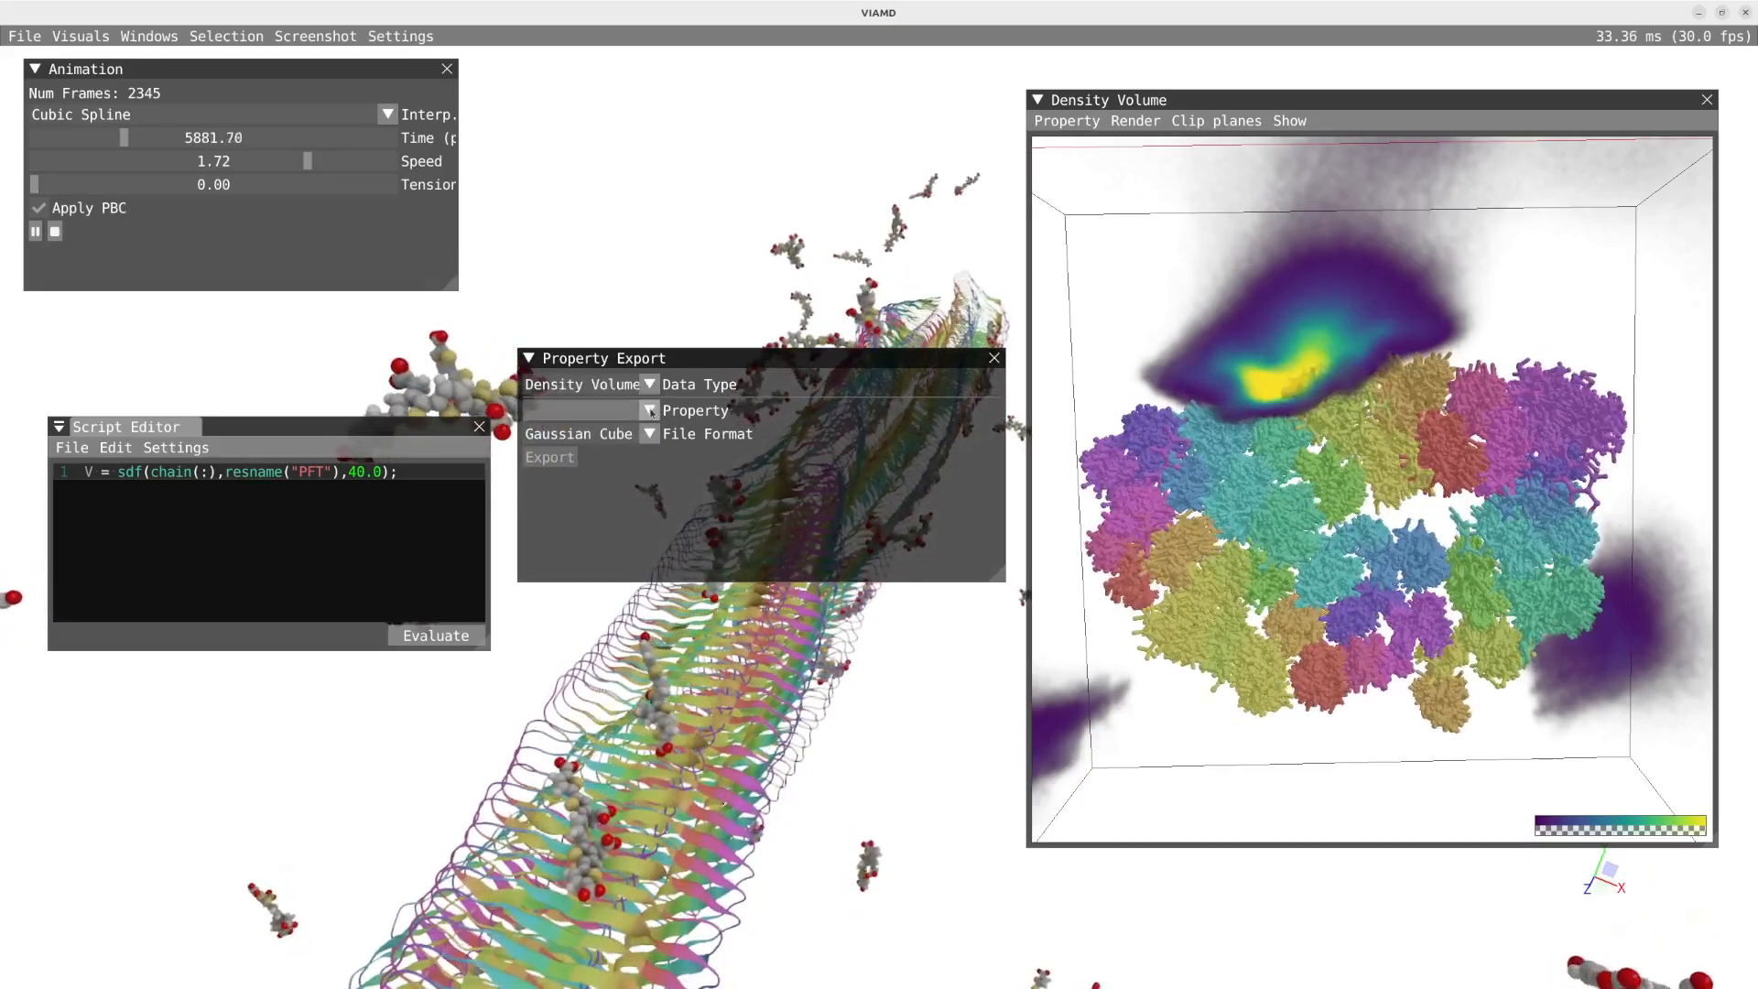
pyautogui.click(586, 410)
pyautogui.click(547, 435)
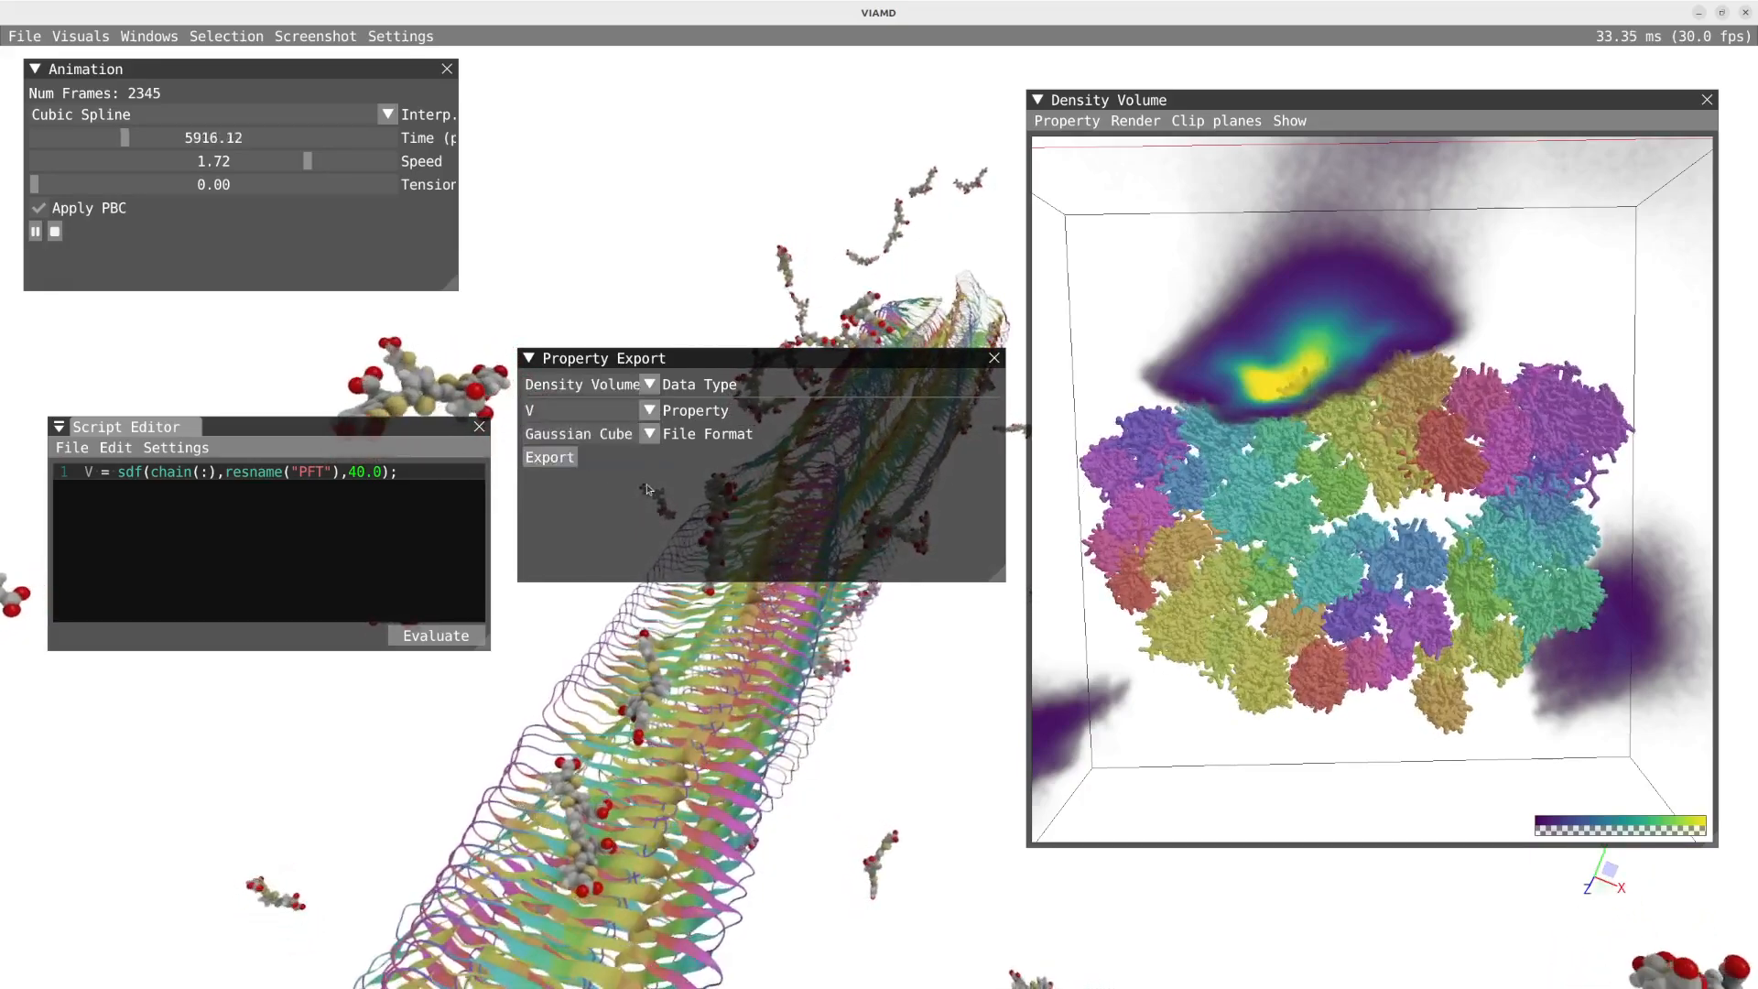
# Step: Export the property to the VIAMD tutorials folder under the name amyloid-pftaa.cube
pyautogui.click(566, 463)
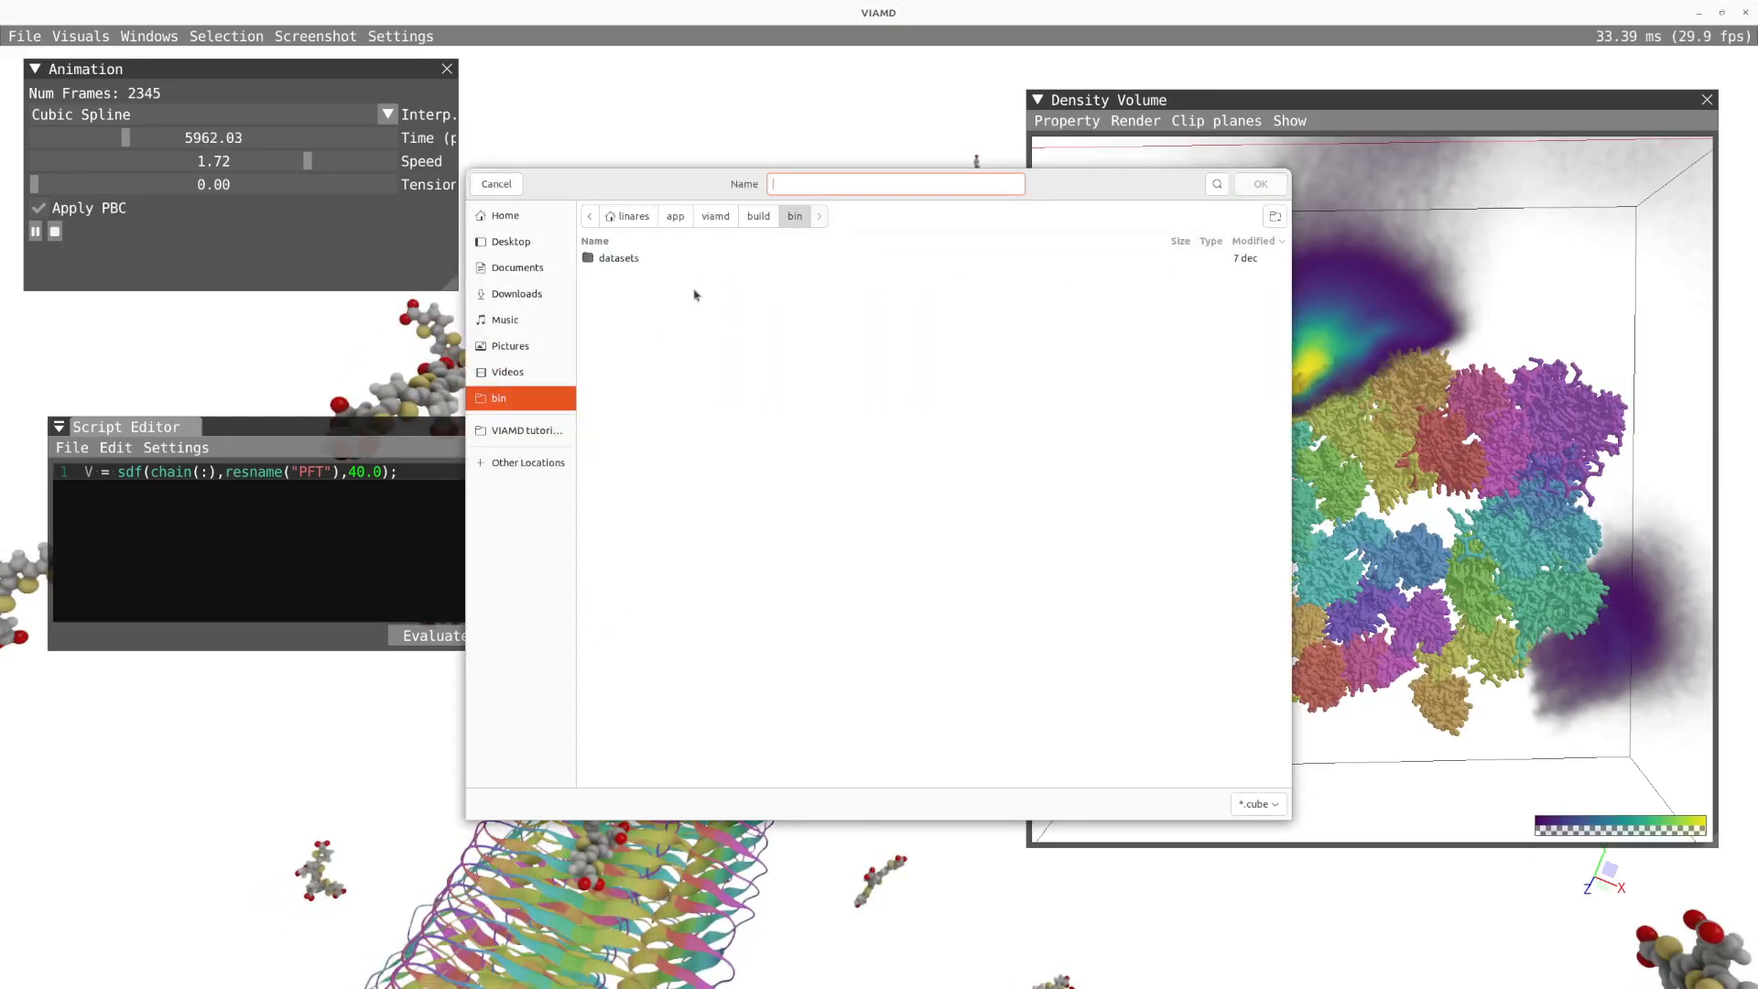
pyautogui.click(547, 428)
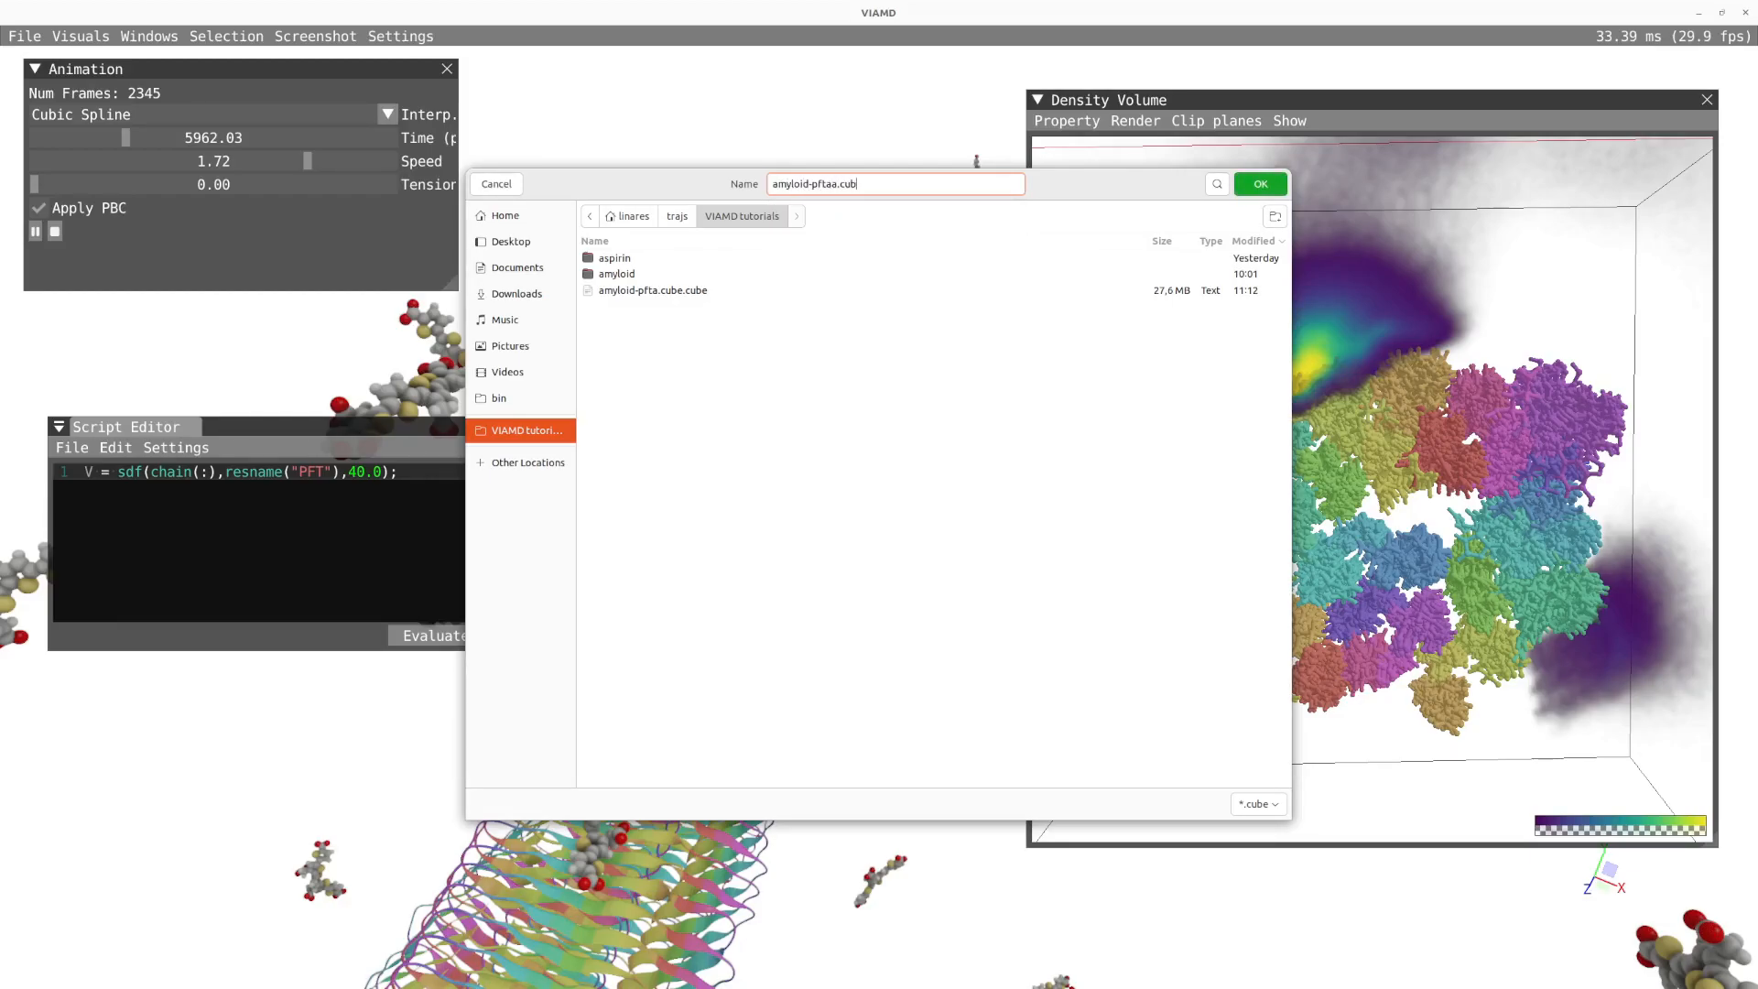
pyautogui.press('Return')
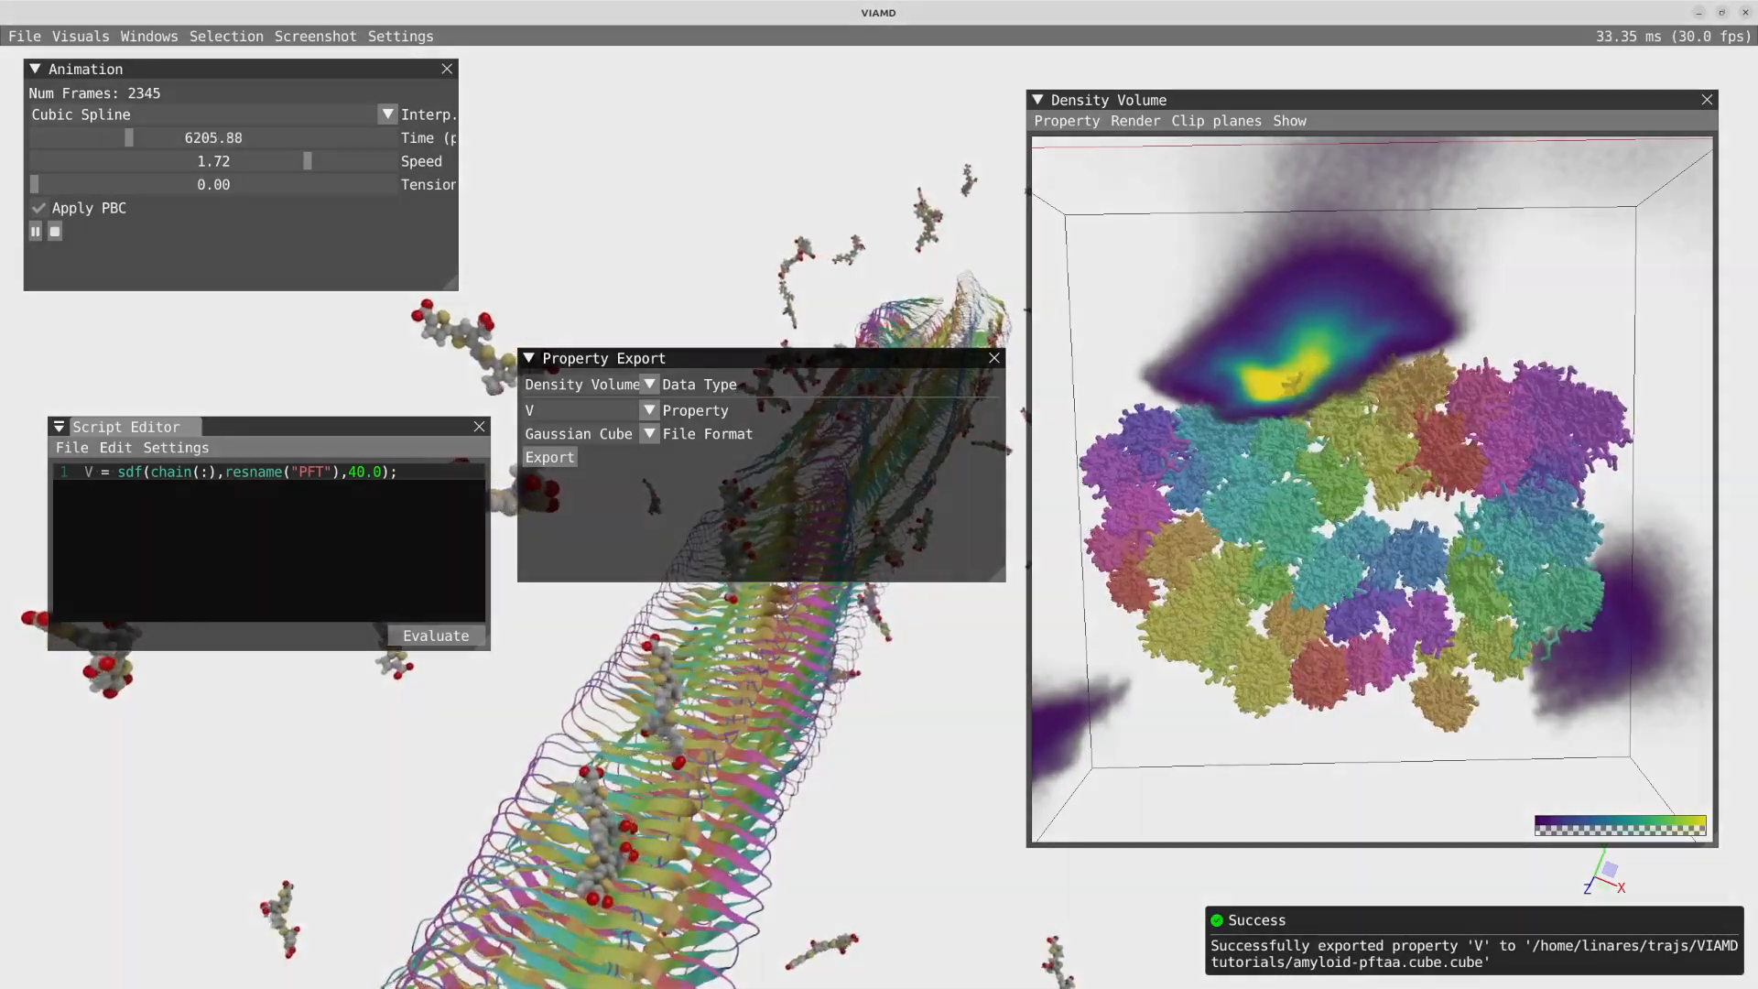